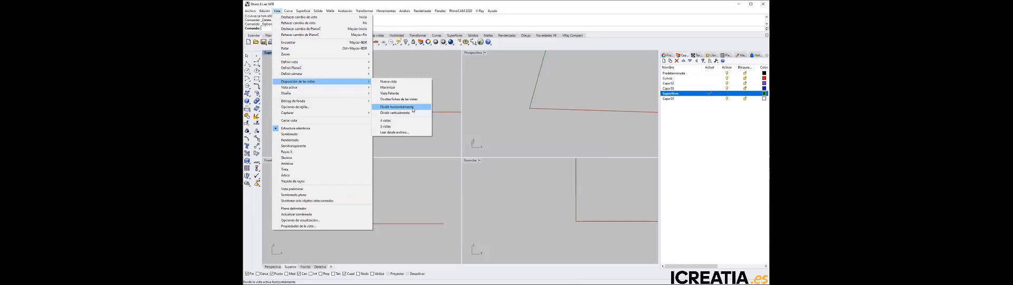
Split the Top viewport horizontally and set the new lower viewport to the Bottom view
left_click(413, 109)
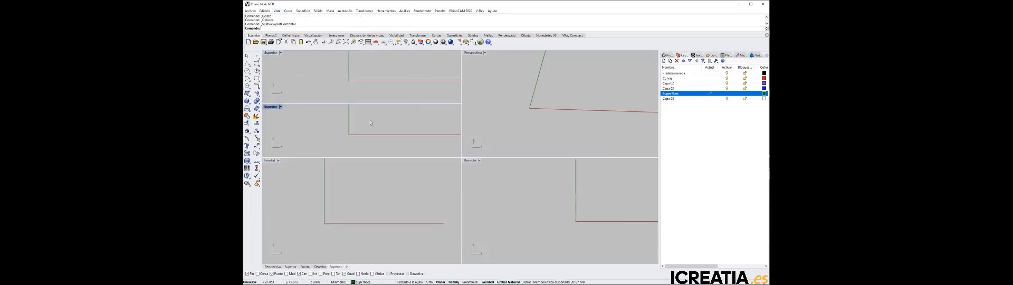
left_click(281, 107)
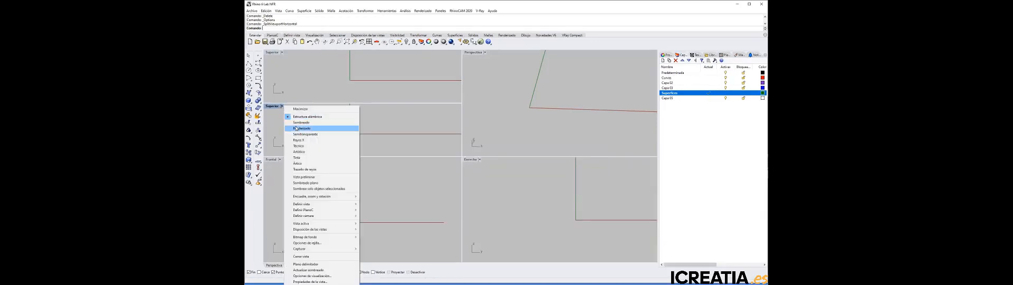
mouse_move(314, 204)
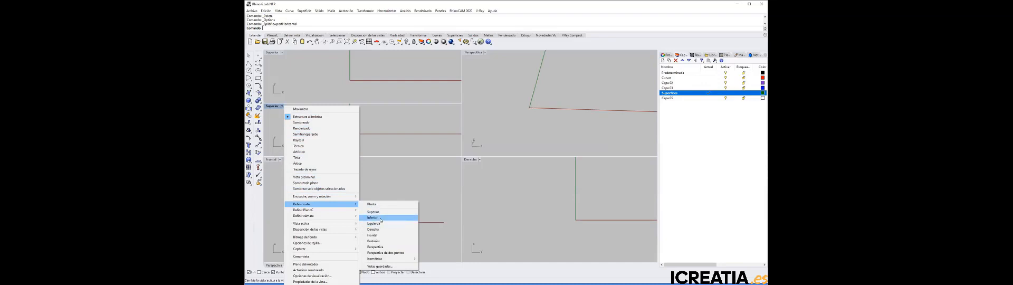
left_click(380, 220)
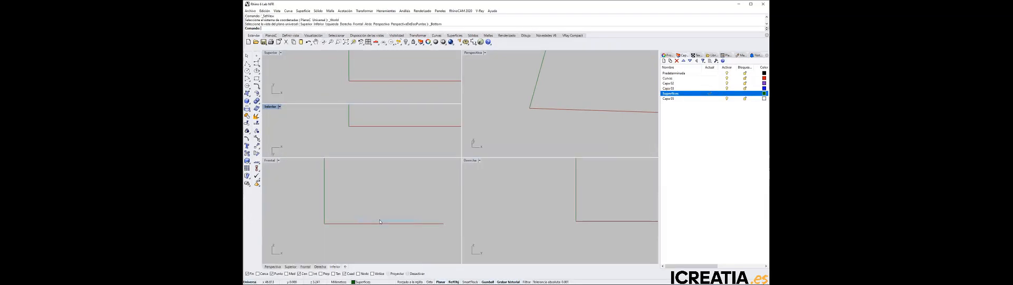
right_click_drag(379, 133, 370, 144)
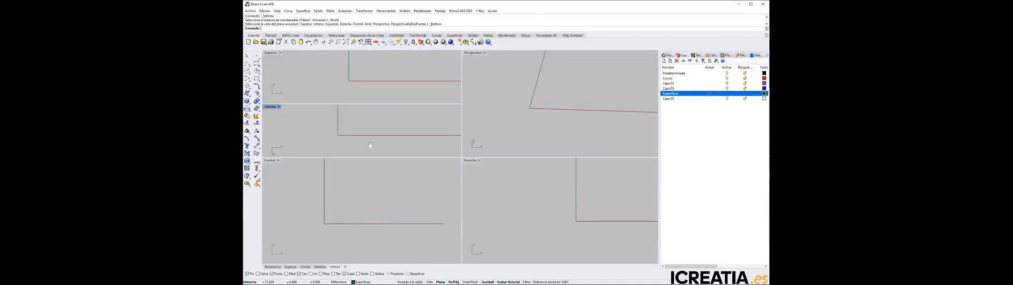
right_click_drag(373, 80, 345, 87)
right_click_drag(360, 125, 350, 132)
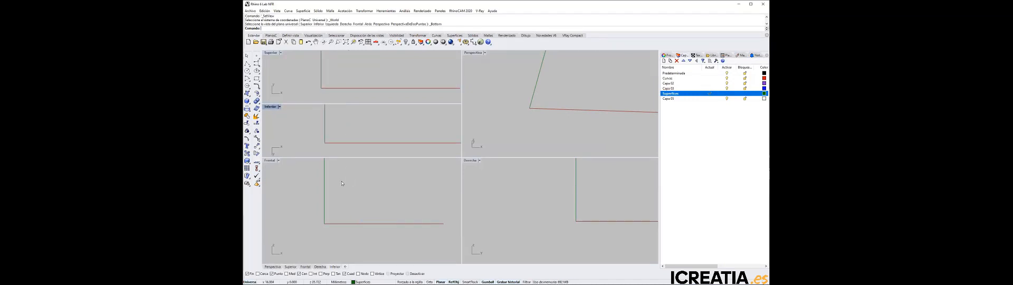
Resize the stacked Top, Bottom and Front viewports so they have similar heights
left_click(341, 182)
left_click(337, 138)
left_click(341, 80)
left_click(343, 134)
left_click(348, 192)
left_click_drag(348, 191, 348, 191)
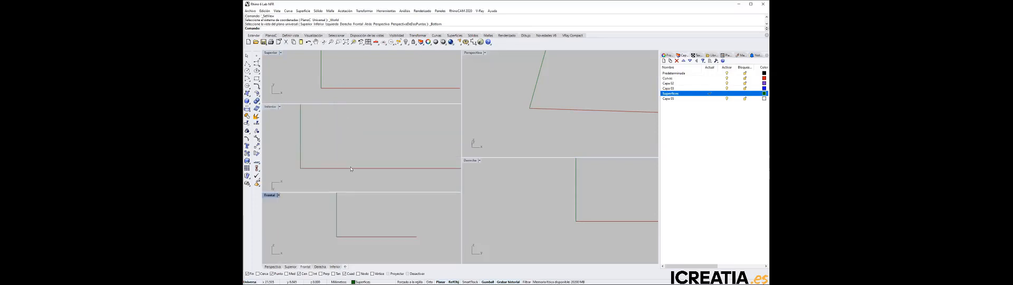
left_click_drag(356, 103, 354, 115)
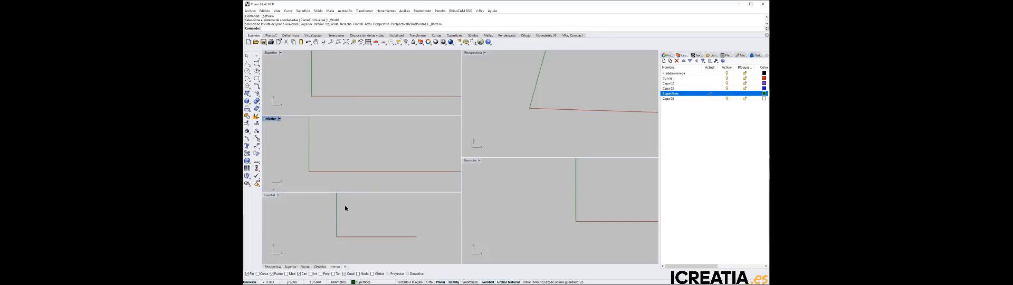
Place HandsetTop.BMP as a background bitmap in the Top viewport, just below the X axis
left_click(328, 90)
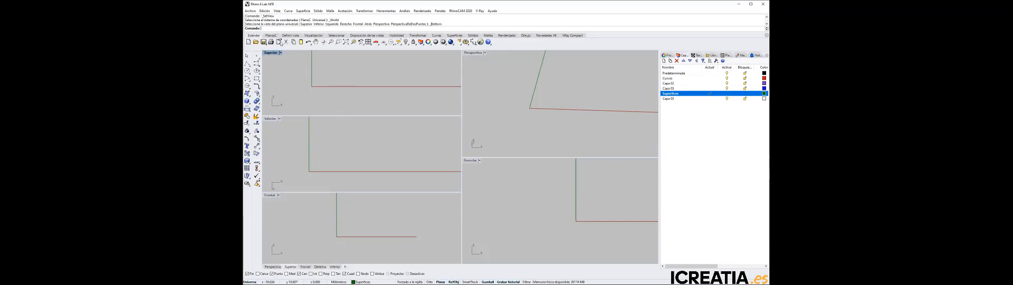
left_click(277, 11)
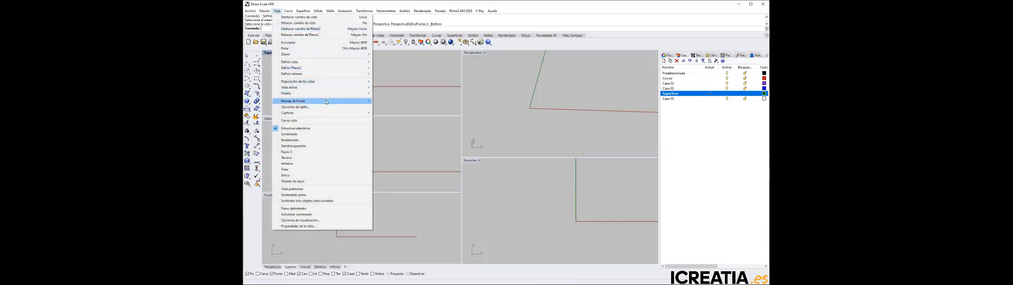
mouse_move(325, 100)
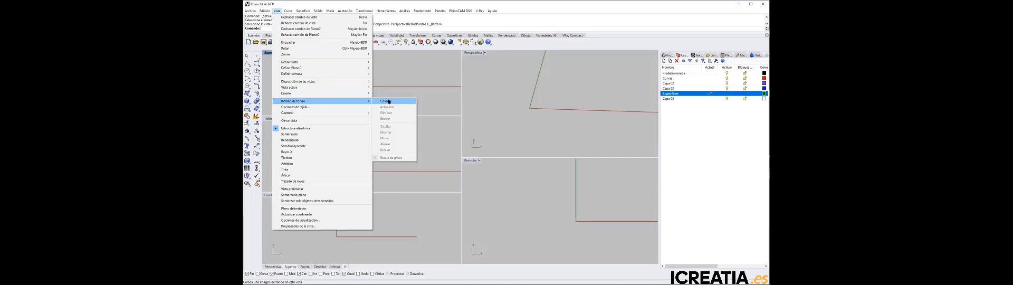
left_click(388, 101)
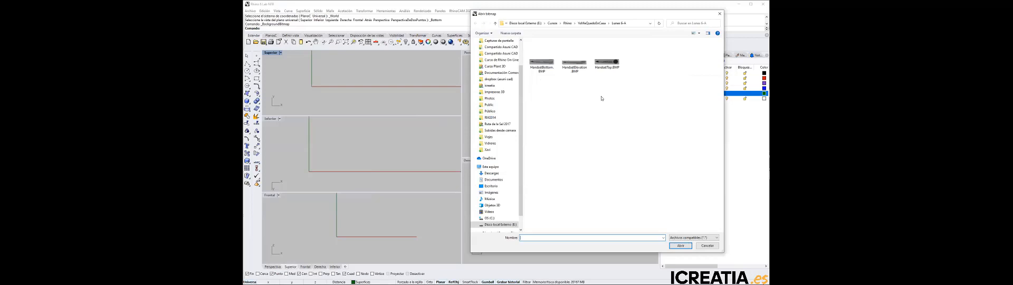
left_click(602, 63)
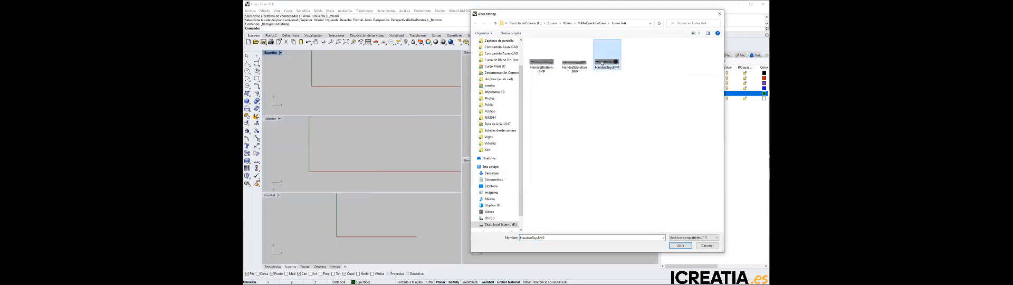
left_click(688, 238)
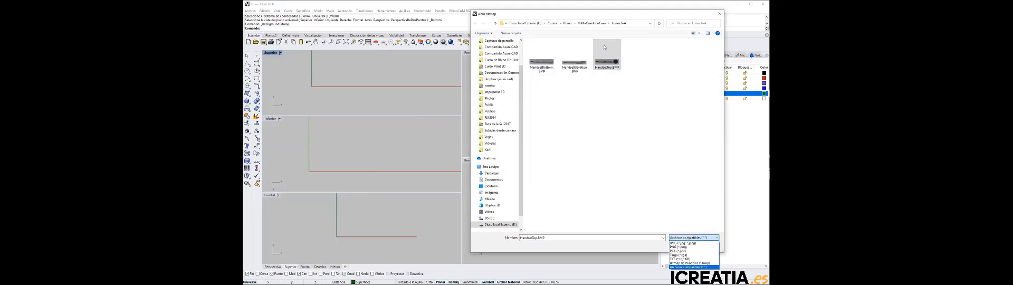
left_click(607, 65)
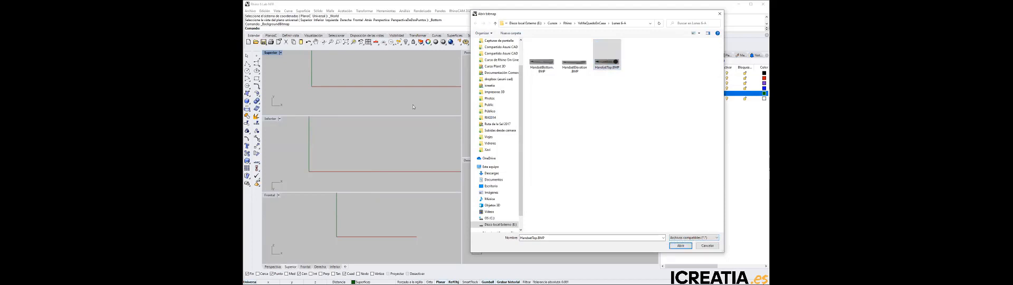
left_click(684, 246)
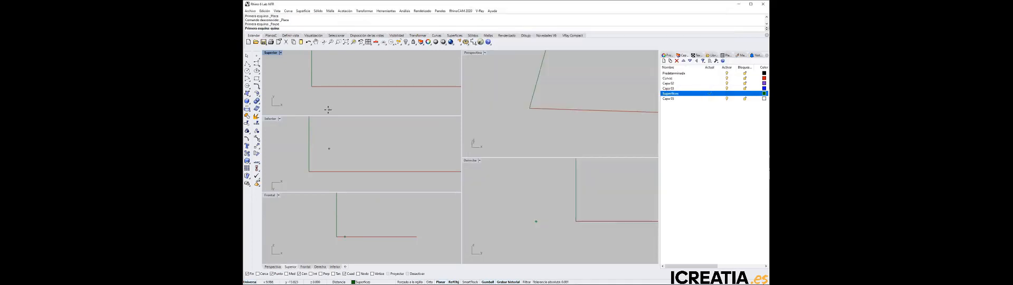
left_click(330, 109)
left_click(416, 92)
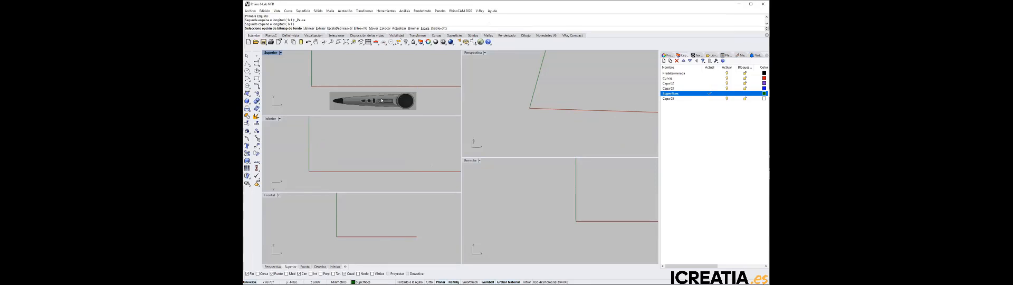
Place HandsetBottom.BMP as a background bitmap in the Bottom viewport, below the horizontal axis
right_click_drag(371, 157, 378, 143)
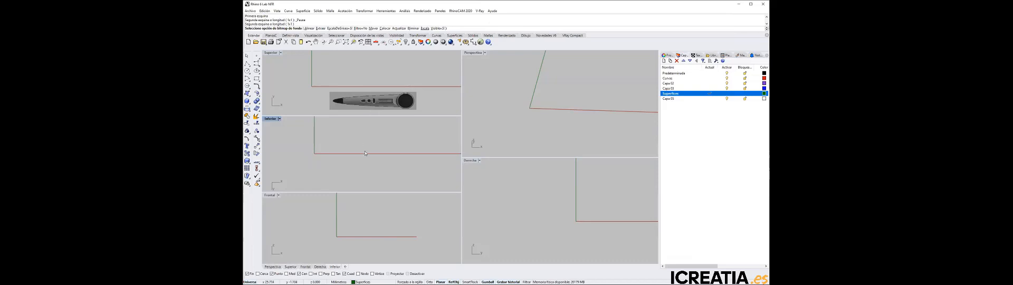
key("Return")
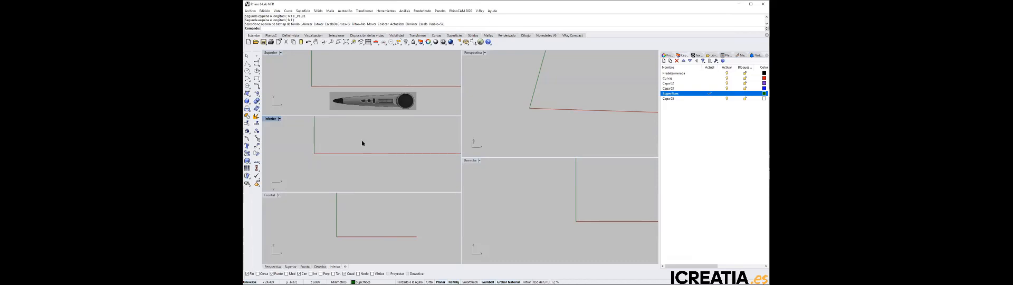
key("Return")
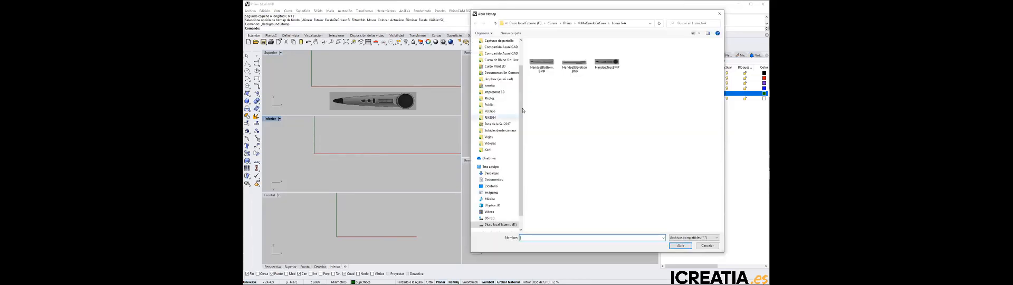
left_click(542, 67)
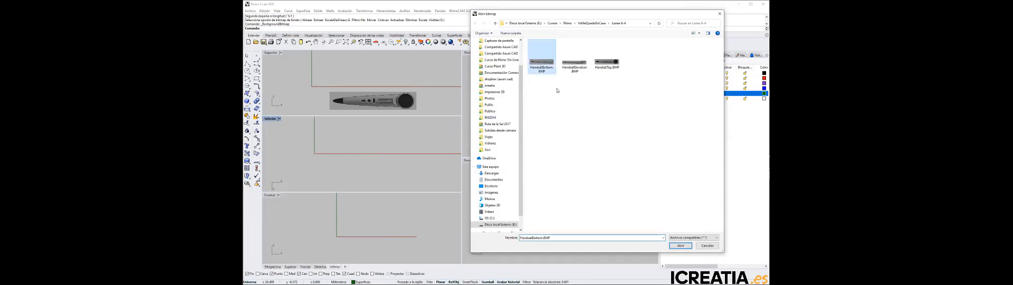
left_click(679, 245)
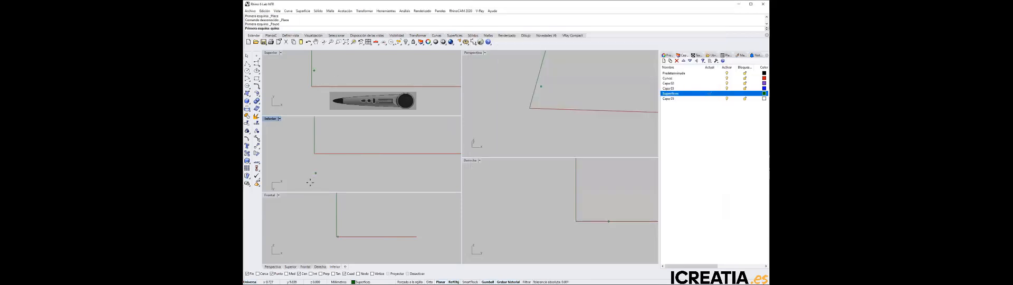
left_click(311, 184)
left_click(431, 160)
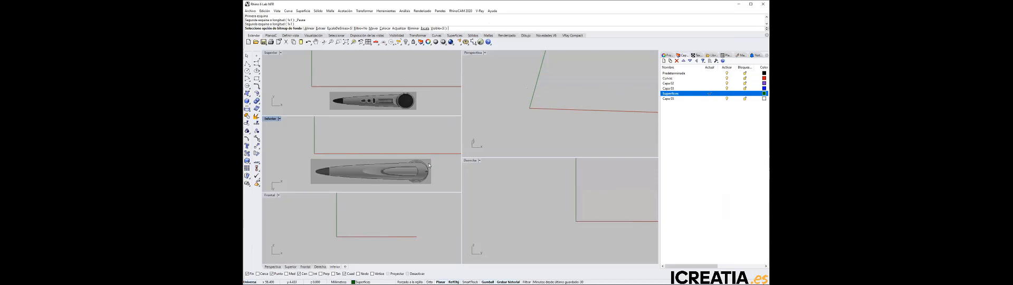
Place HandsetElevation.BMP as a background bitmap in the Front viewport, below the horizontal axis
left_click(393, 217)
key("Return")
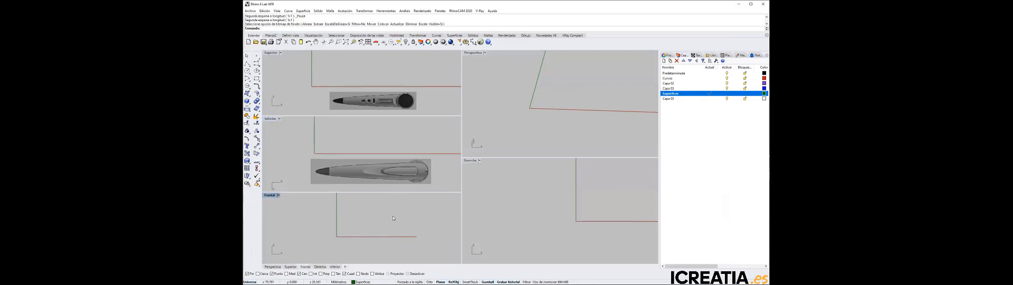
key("Return")
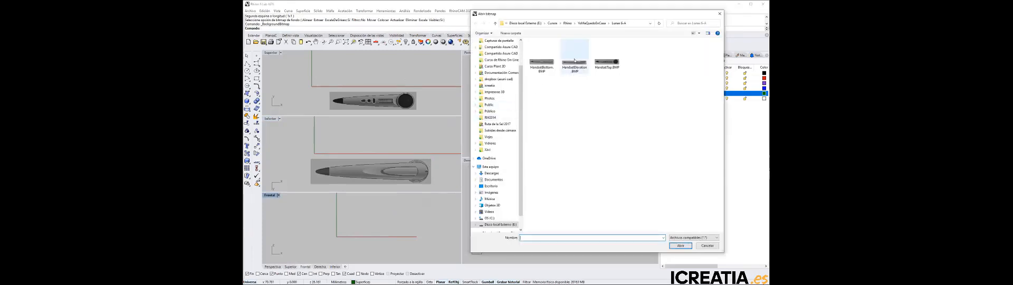
left_click(574, 60)
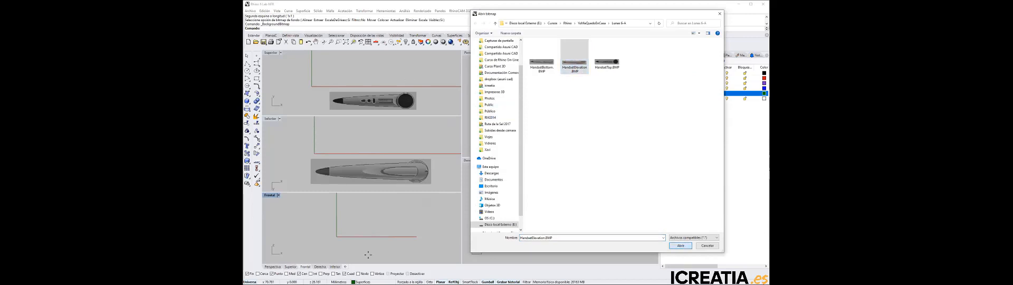
left_click(332, 257)
left_click(417, 235)
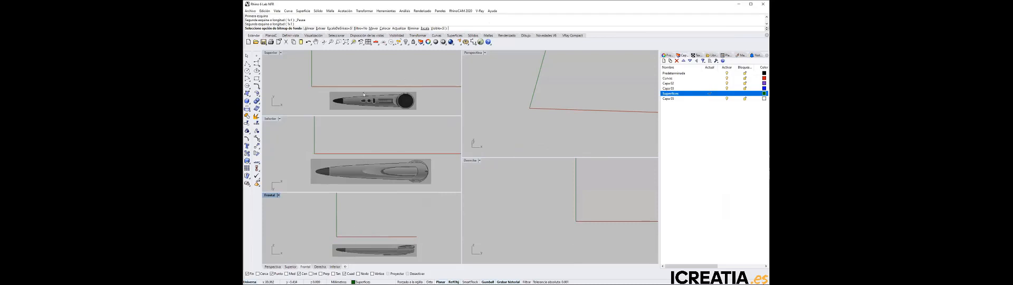
Draw a both-sides line along the X axis, centred on the origin and extending 75 mm each way
left_click(302, 65)
right_click_drag(302, 64, 343, 66)
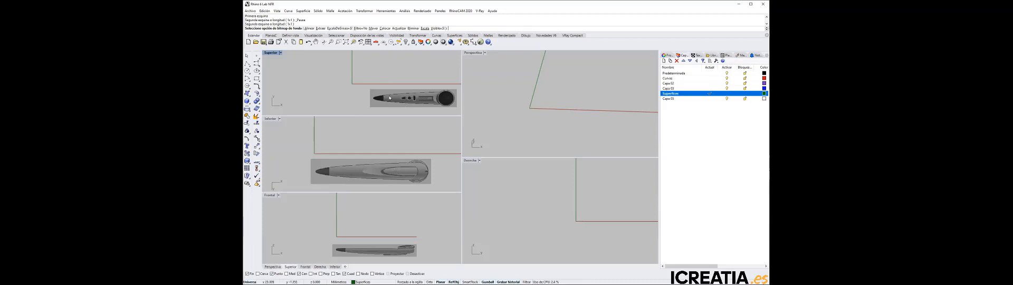
left_click(247, 64)
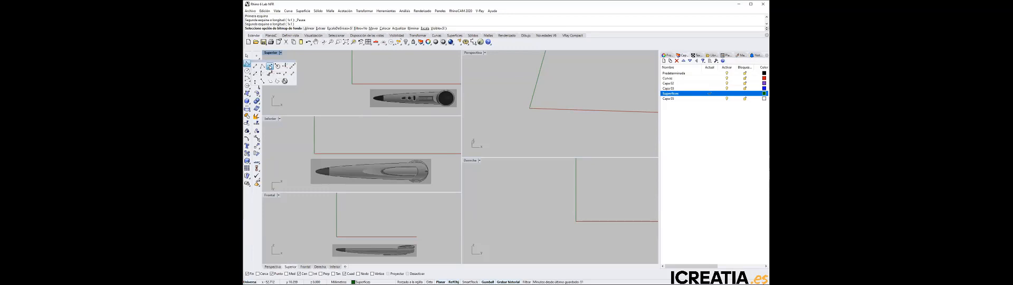
left_click(270, 66)
left_click(353, 83)
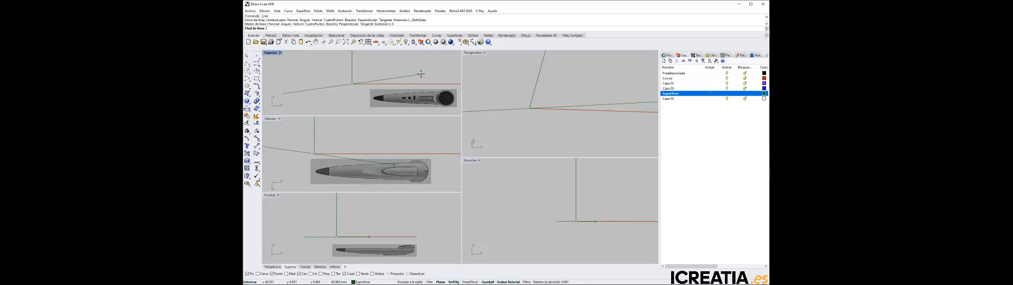
type("75")
key("Return")
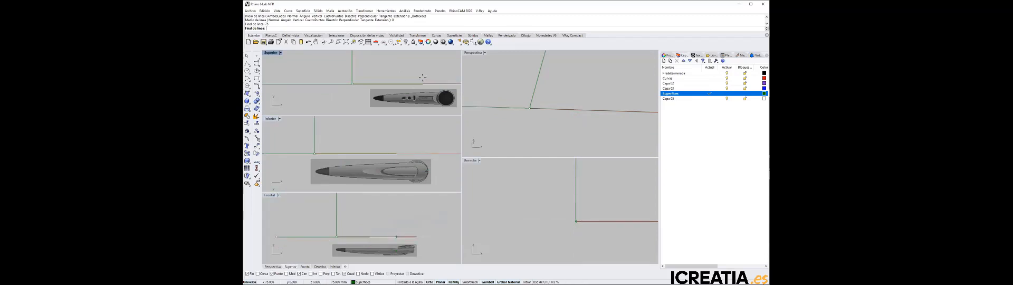
key("Escape")
Select the reference line to check its extent in the Top and Perspective viewports, and deselect it
scroll(351, 67, "down", 3)
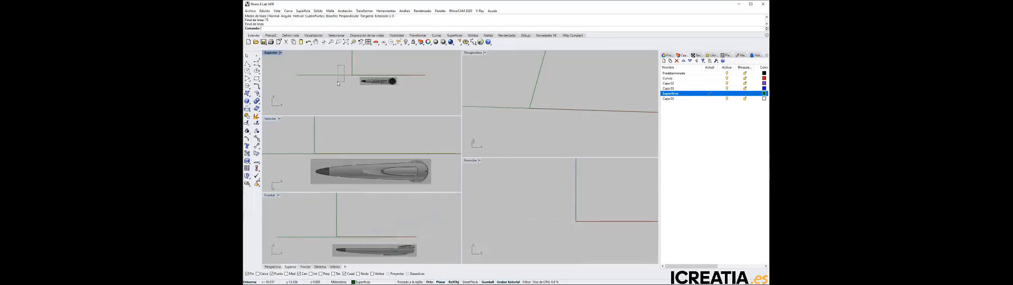
left_click(350, 74)
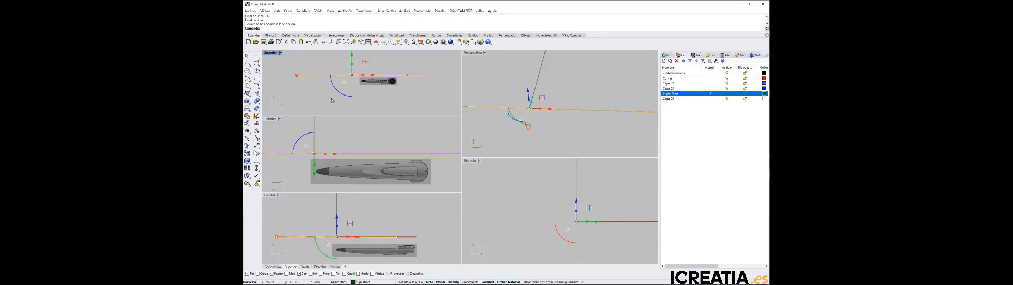
key("Escape")
left_click(336, 75)
right_click_drag(593, 152, 581, 127)
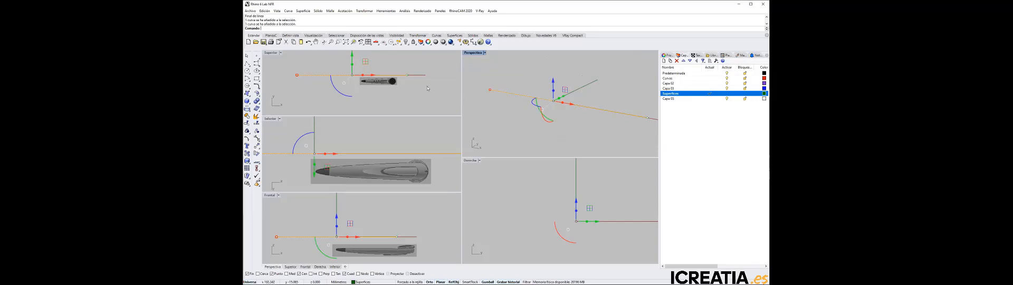
left_click(392, 87)
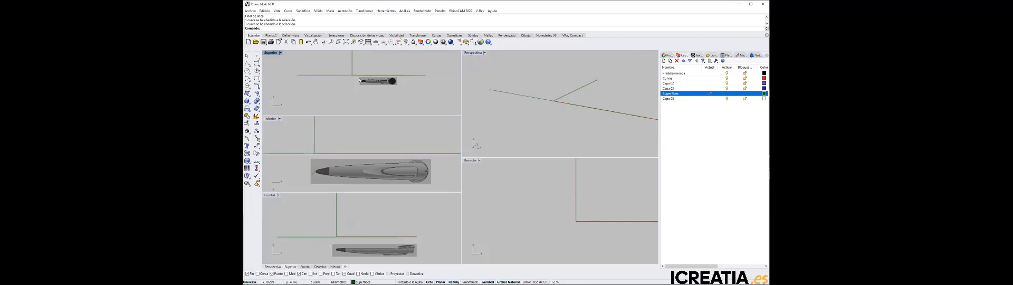
Maximize the Top viewport and start aligning its background bitmap, using the extreme point of the handset's tip as bitmap base point
double_click(271, 53)
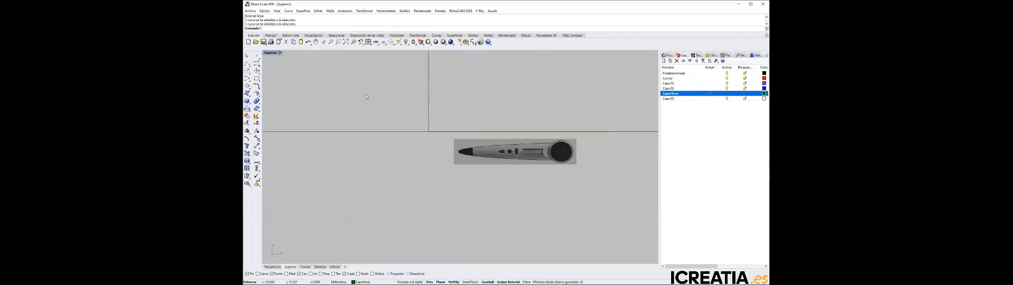
scroll(365, 95, "down", 6)
right_click_drag(447, 108, 482, 140)
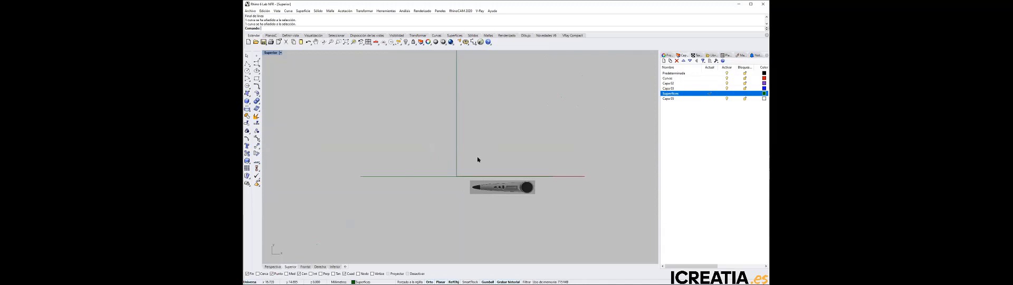
left_click(281, 52)
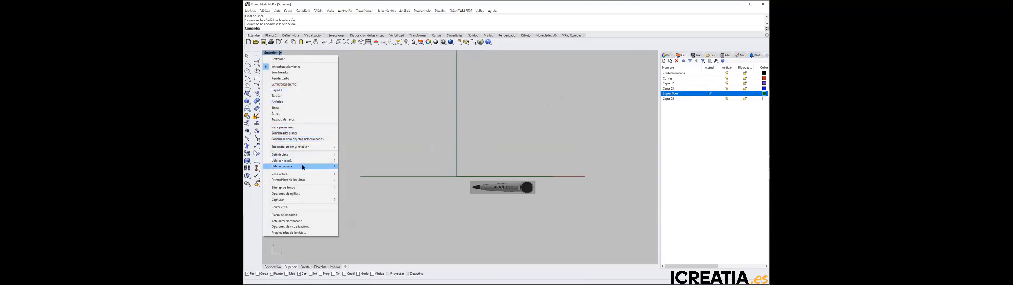
mouse_move(307, 183)
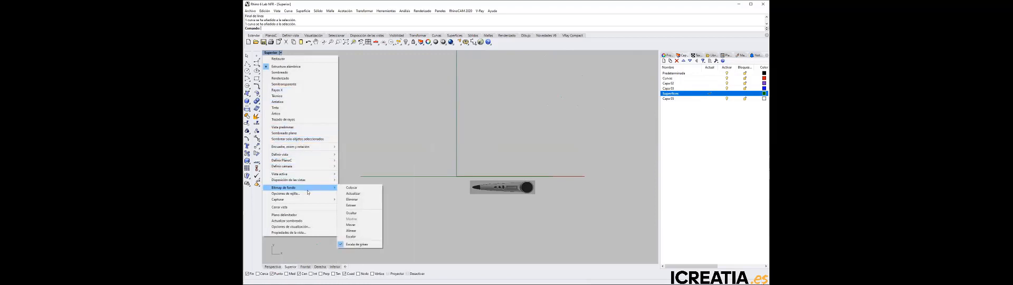
left_click(371, 230)
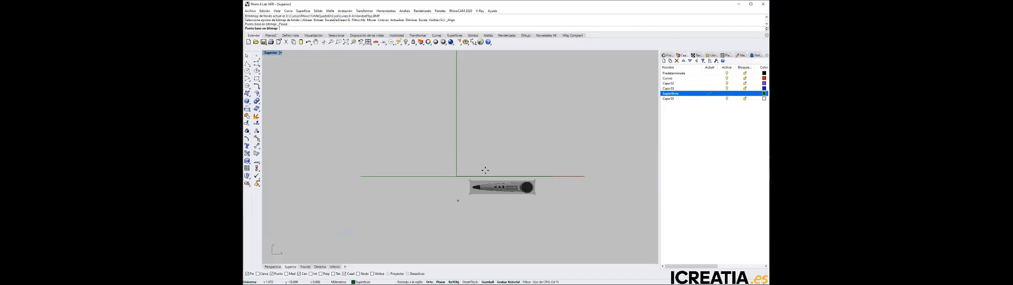
scroll(493, 175, "up", 5)
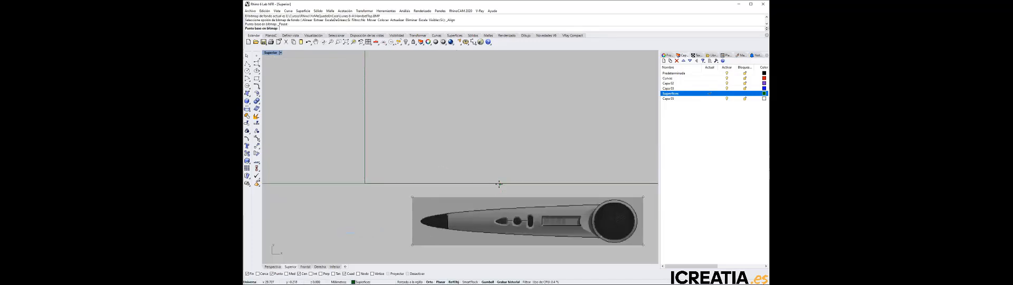
scroll(423, 217, "up", 10)
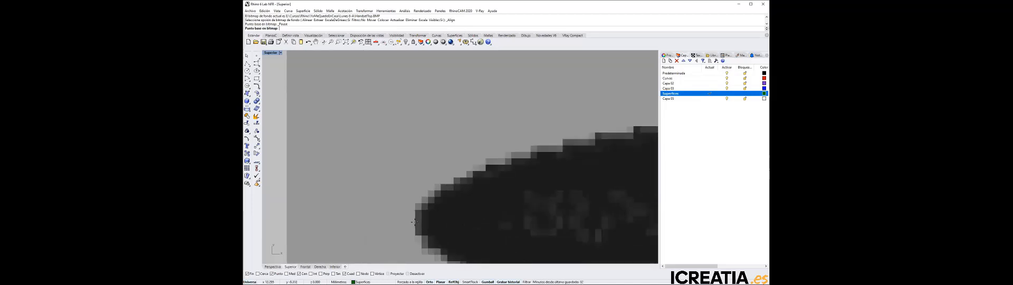
left_click(415, 221)
Set the Top bitmap's reference point on the outermost edge of the handset's round earpiece, level with the base point
scroll(415, 221, "down", 10)
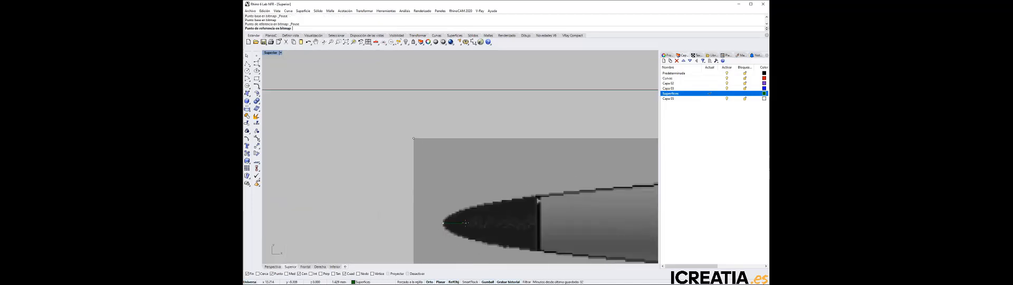
scroll(546, 230, "up", 10)
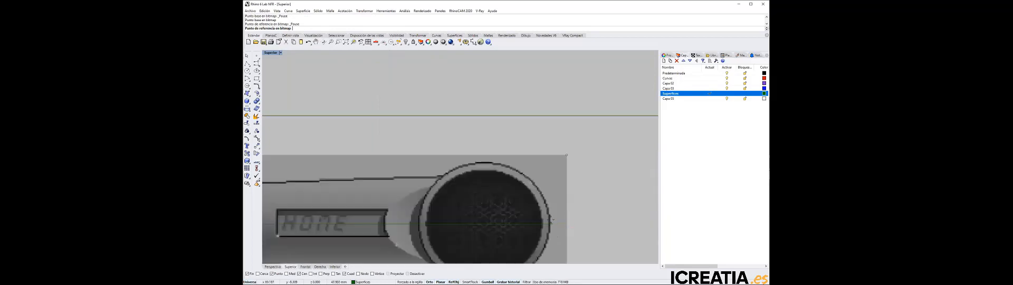
scroll(547, 231, "up", 2)
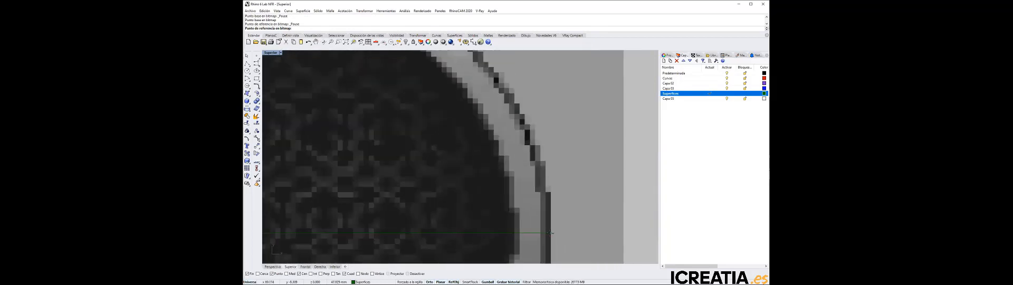
left_click(549, 233)
Map the Top bitmap onto the reference line from its negative X end to its positive X end, and restore the viewport layout
scroll(445, 218, "down", 10)
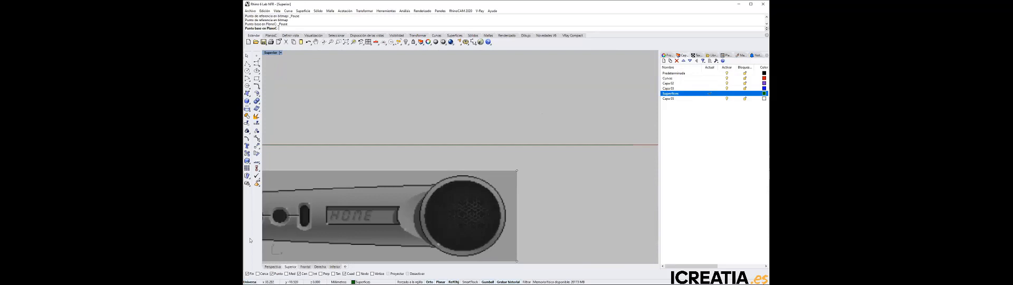
scroll(260, 265, "down", 8)
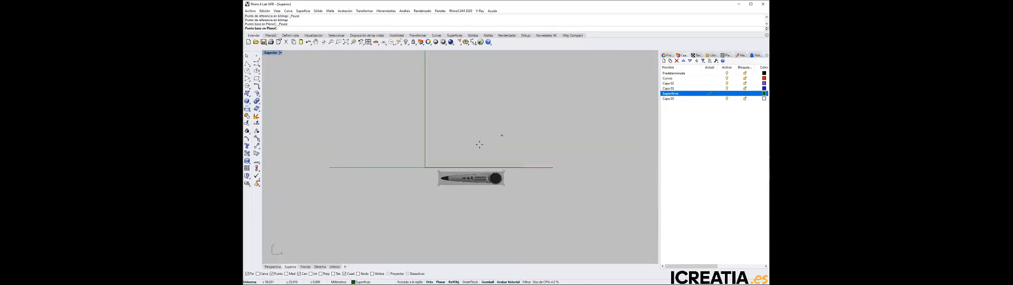
left_click(328, 167)
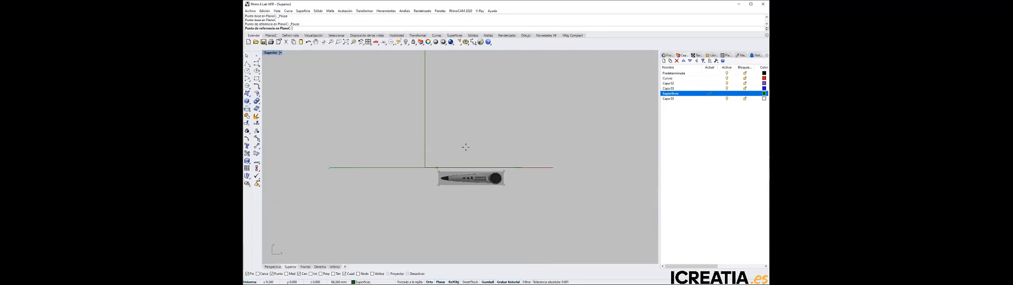
left_click(523, 167)
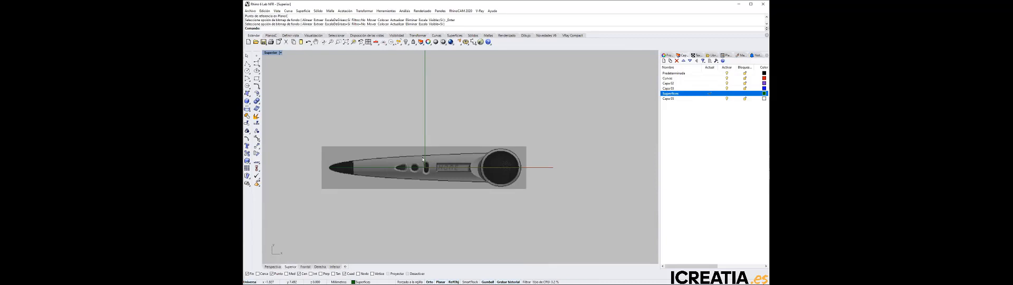
double_click(272, 53)
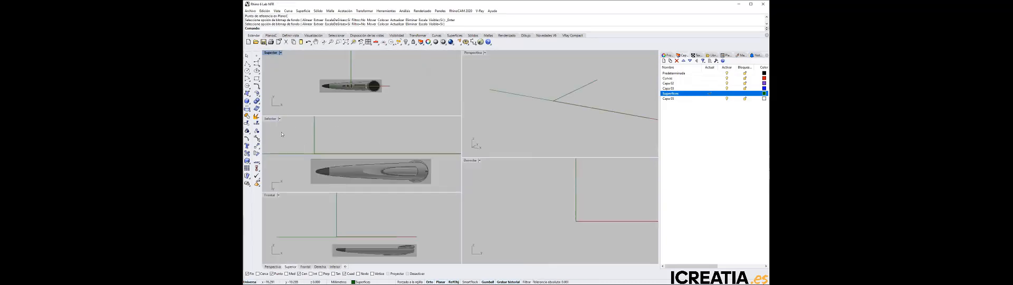
Maximize the Bottom viewport and start aligning its background bitmap, with the base point at the extreme of the handset's dark tip
double_click(272, 118)
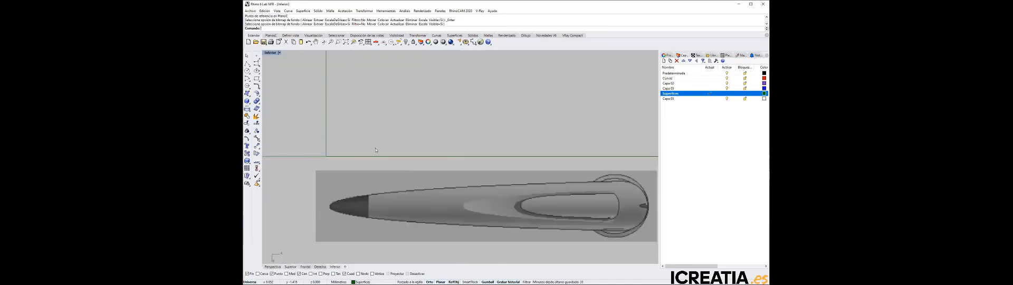
scroll(291, 93, "down", 3)
right_click_drag(322, 90, 422, 129)
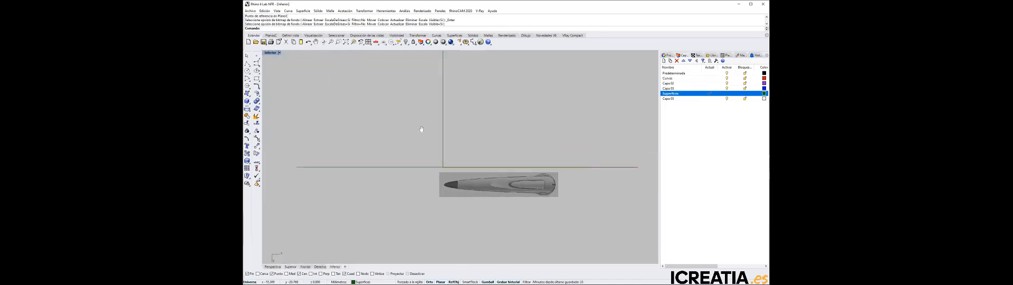
left_click(278, 53)
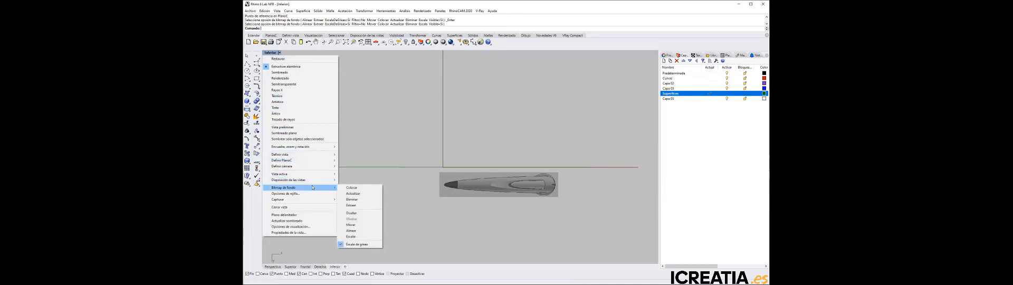
left_click(363, 231)
scroll(452, 183, "up", 6)
scroll(387, 198, "up", 2)
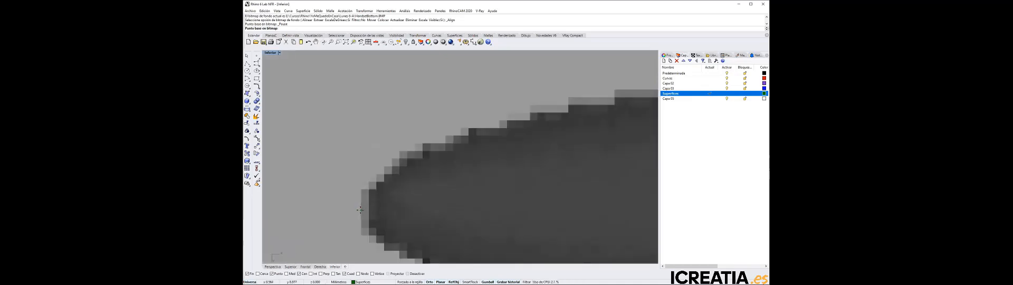
left_click(361, 210)
Set the Bottom bitmap's reference point on the outermost edge of the handset's rounded end, level with the base point
scroll(370, 210, "down", 8)
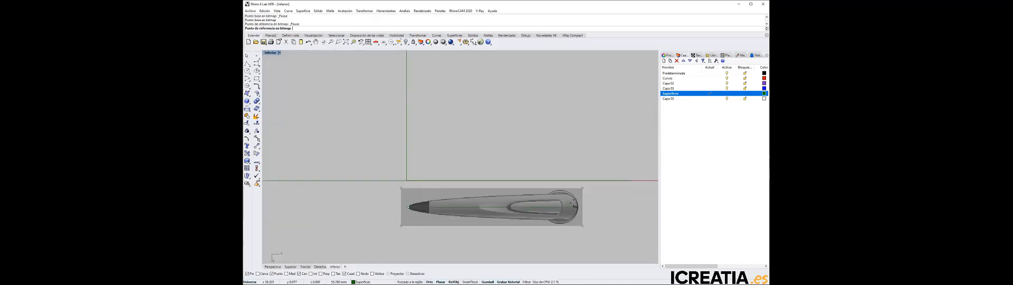
scroll(560, 203, "up", 8)
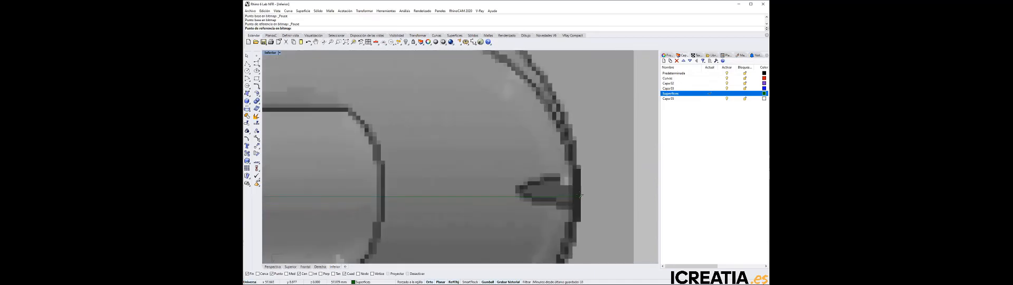
left_click(580, 195)
Fit the Bottom bitmap to both ends of the reference line, starting at the negative X end, and return to the multi-viewport layout
scroll(581, 196, "down", 8)
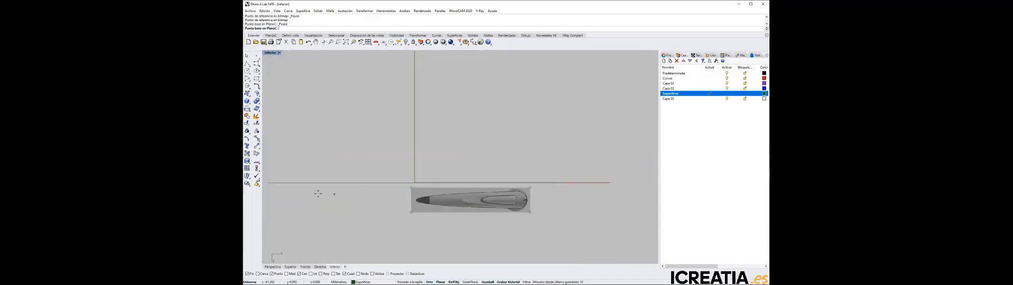
left_click(269, 183)
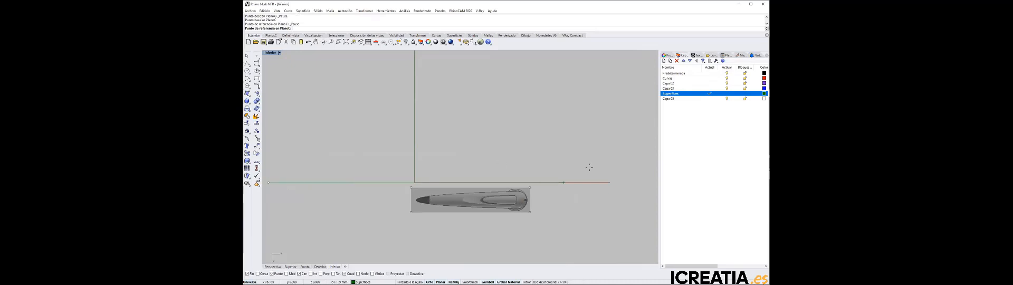
left_click(559, 182)
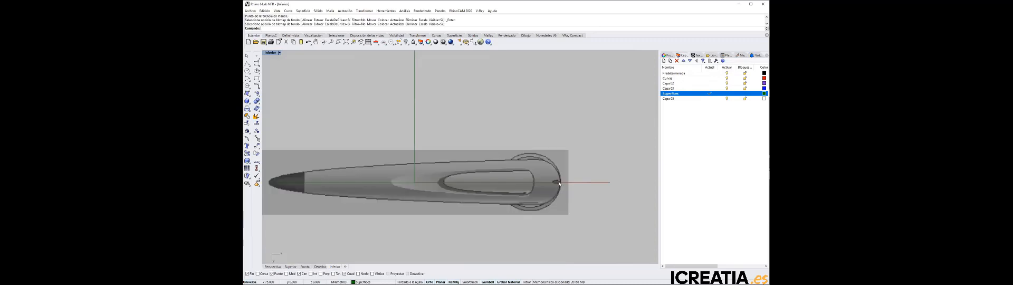
scroll(464, 188, "down", 5)
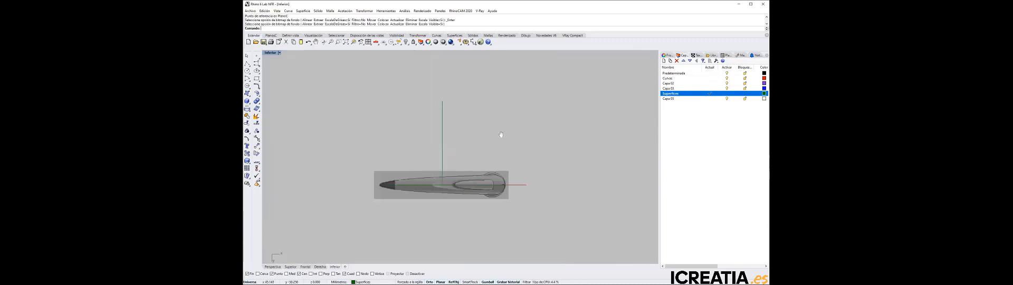
double_click(270, 54)
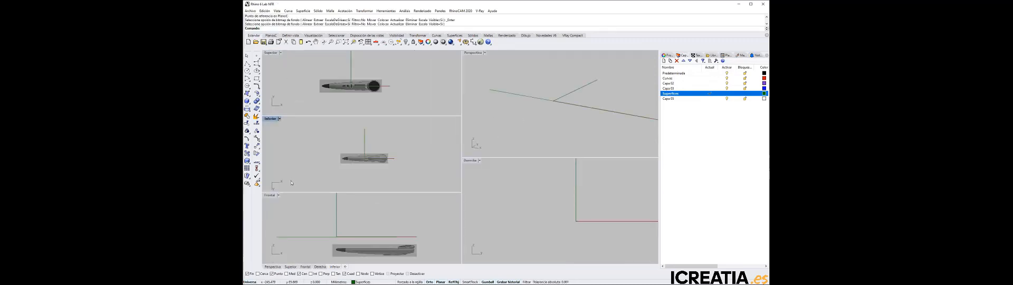
Maximize the Front viewport and start aligning the elevation bitmap, placing the base point at the extreme of the handset's tip
double_click(270, 195)
scroll(528, 147, "down", 3)
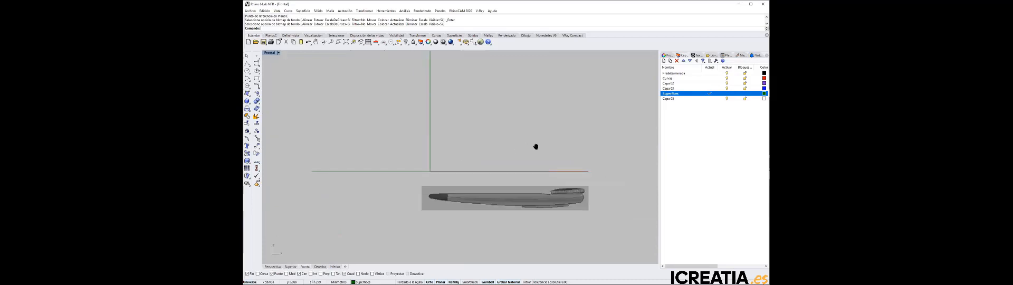
left_click(278, 53)
mouse_move(291, 181)
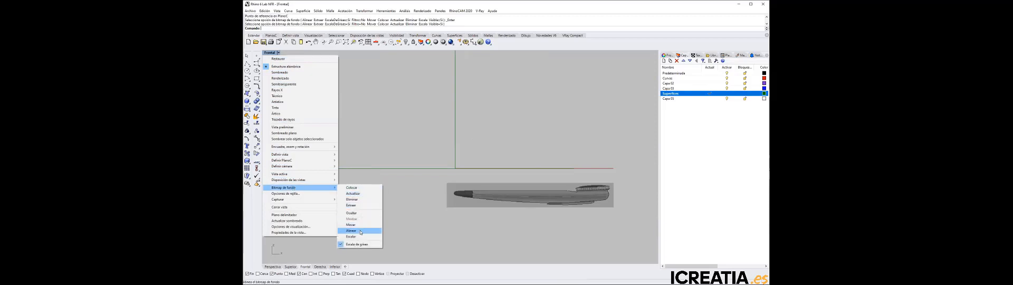
left_click(361, 232)
scroll(409, 203, "up", 10)
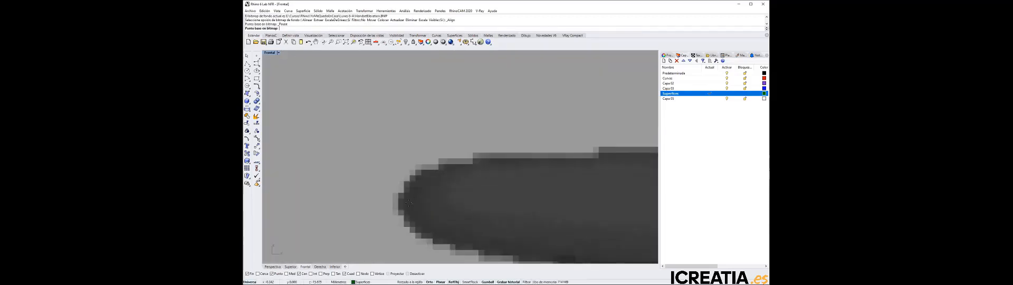
scroll(388, 203, "up", 4)
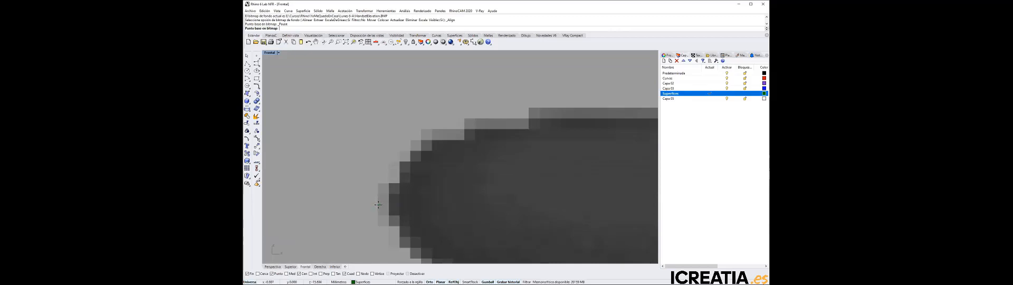
left_click(379, 204)
Set the Front bitmap's reference point at the outermost edge of the ribbed earpiece rim on the handset's far end
scroll(379, 204, "down", 6)
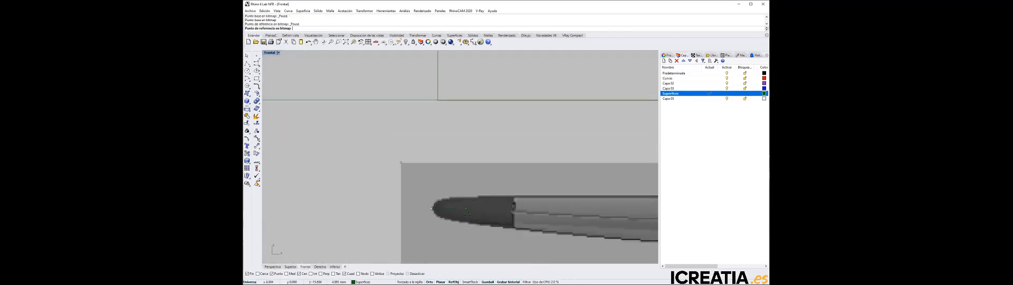
scroll(522, 226, "down", 10)
right_click_drag(572, 231, 437, 202)
scroll(568, 187, "up", 10)
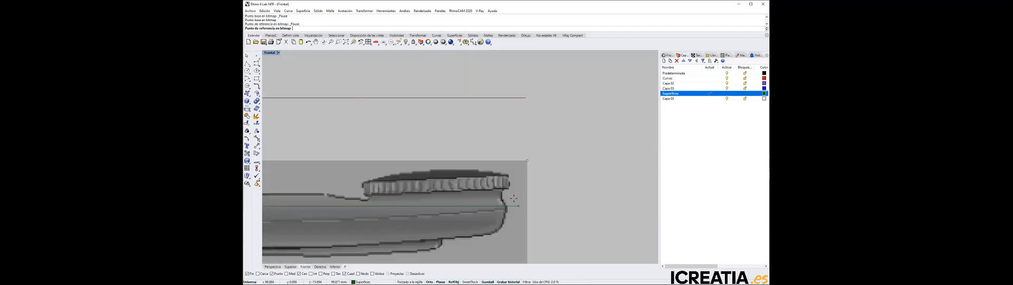
scroll(514, 198, "up", 6)
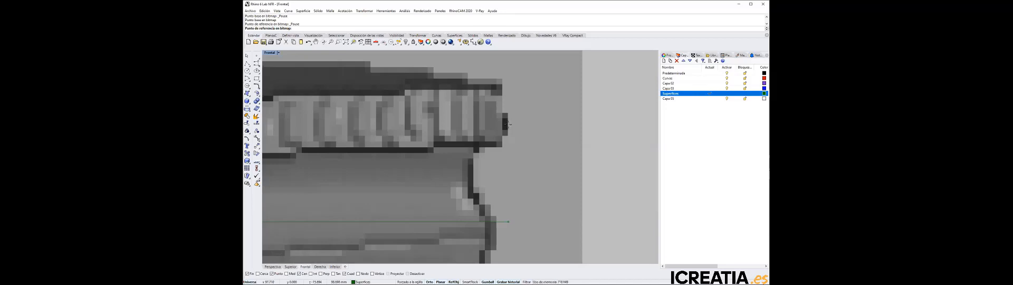
left_click(505, 124)
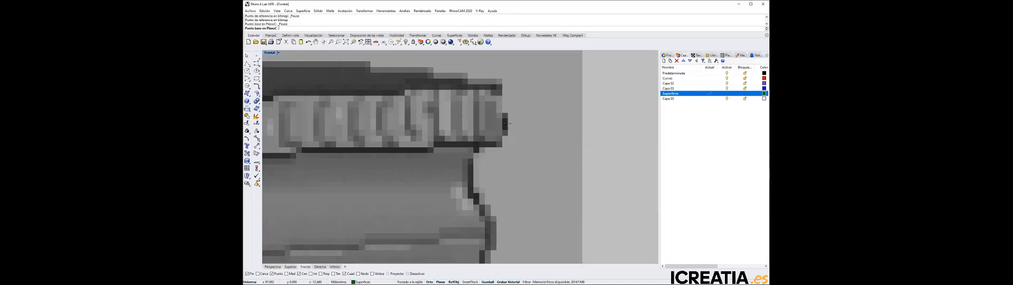
scroll(508, 125, "down", 10)
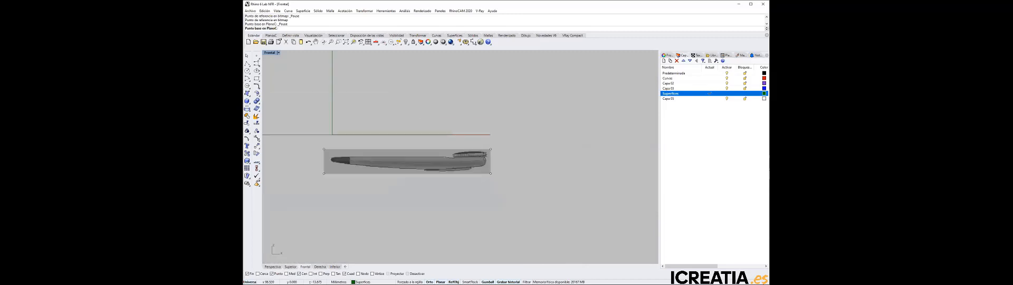
Fit the Front bitmap to both ends of the reference line, starting at the negative X end, and return to the multi-viewport layout
right_click_drag(550, 143, 583, 151)
left_click(322, 154)
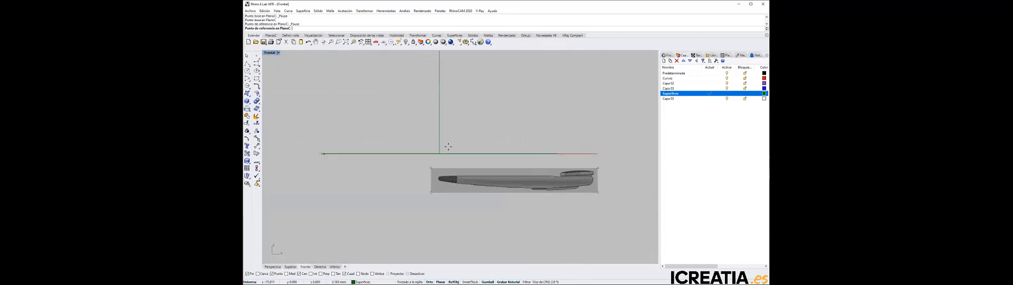
left_click(559, 153)
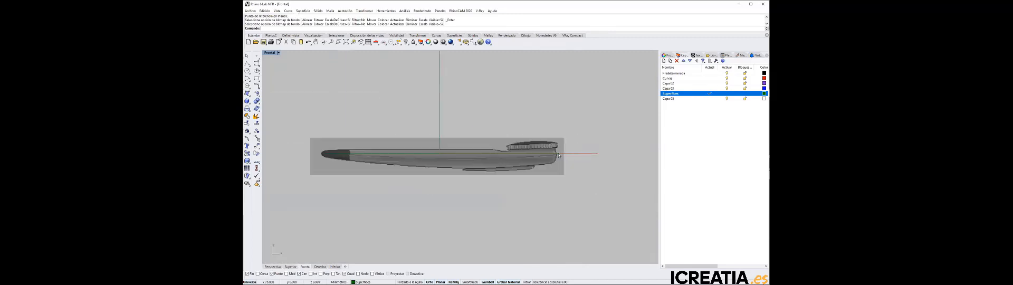
double_click(271, 53)
Center the handset in the Bottom viewport and synchronize the other views to its scale and position
left_click(362, 147)
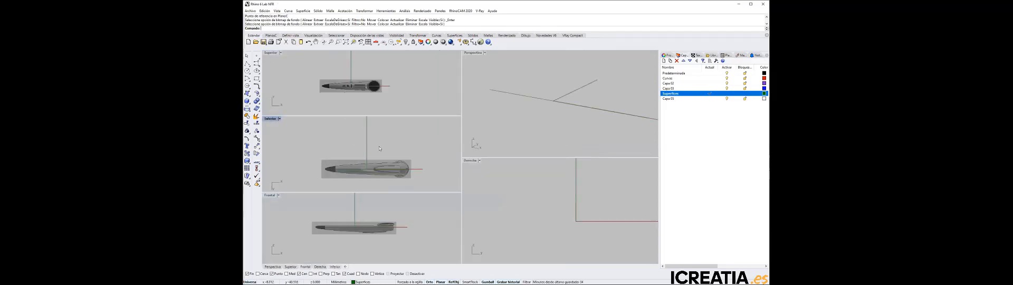
right_click_drag(379, 149, 366, 138)
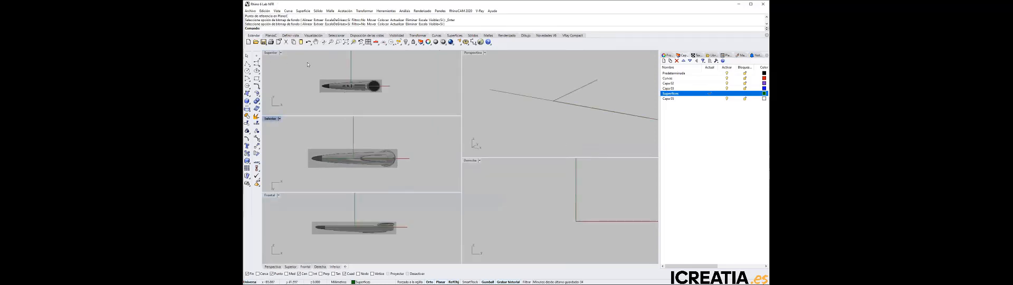
left_click(277, 11)
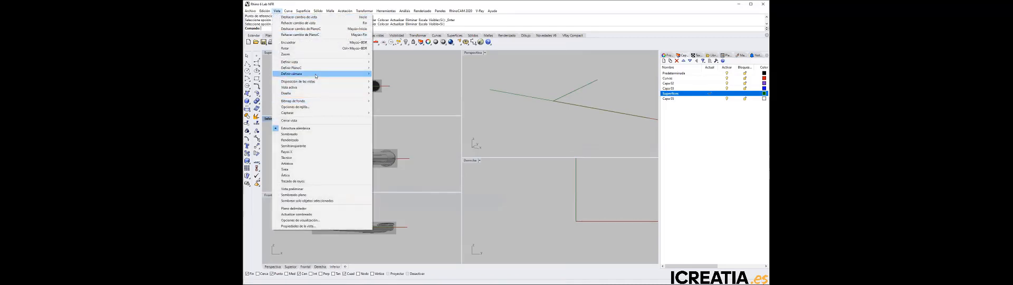
mouse_move(315, 76)
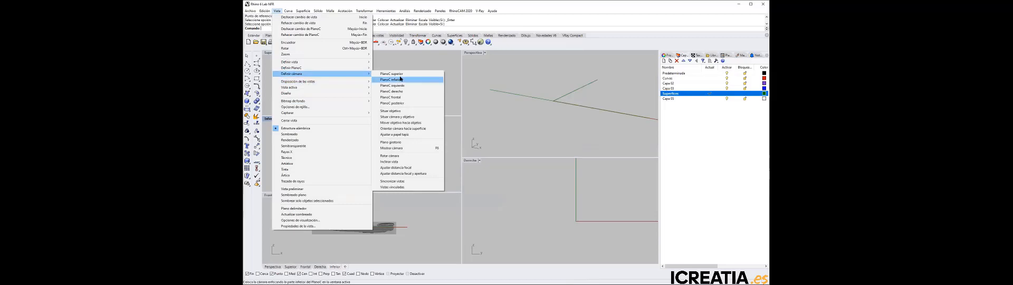
left_click(408, 181)
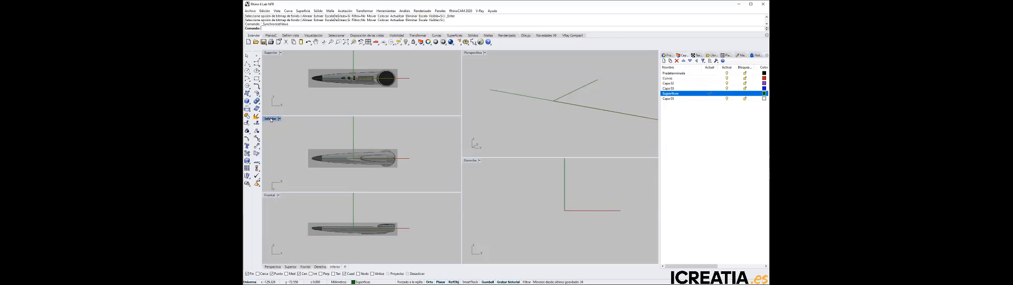
Bring up the camera-setting options, including view synchronization and linked views, with the Bottom viewport active
left_click(278, 10)
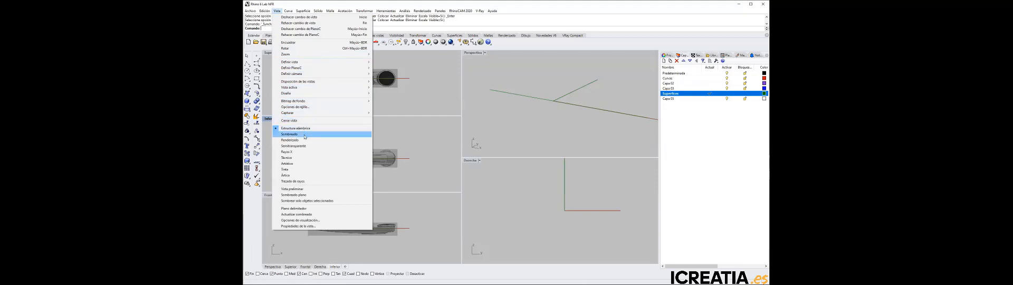
mouse_move(317, 74)
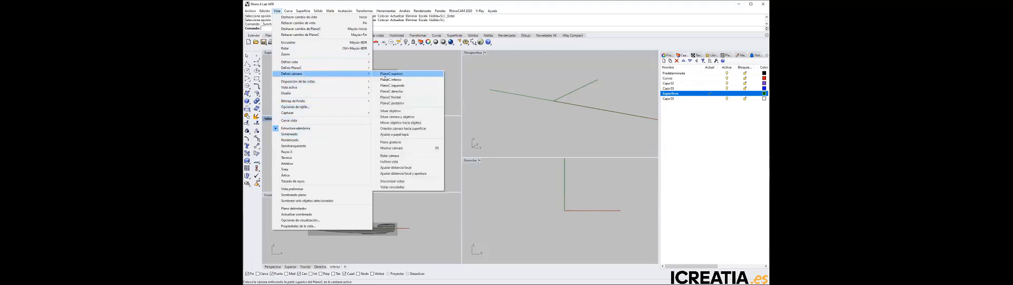
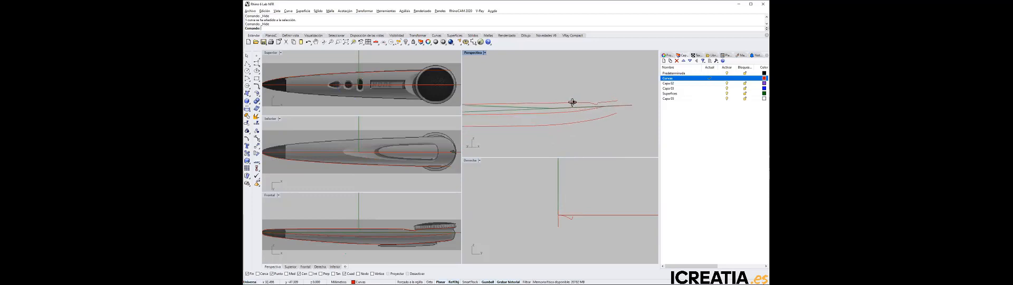
Mirror the handset's upper side outline in the Top viewport across the X axis, starting the mirror plane at the origin
right_click_drag(573, 100, 628, 133)
scroll(632, 133, "up", 3)
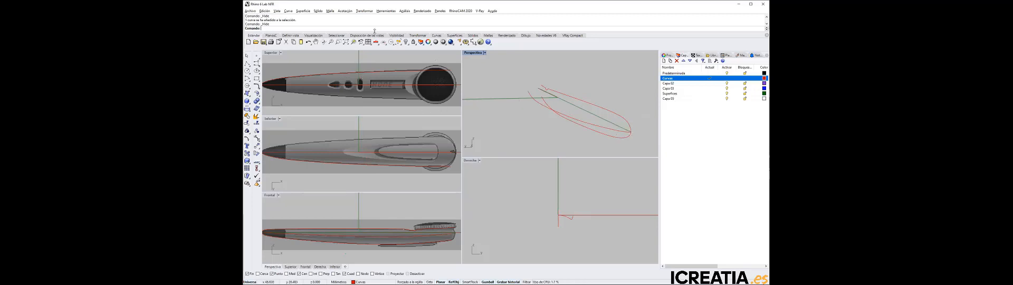
left_click(385, 10)
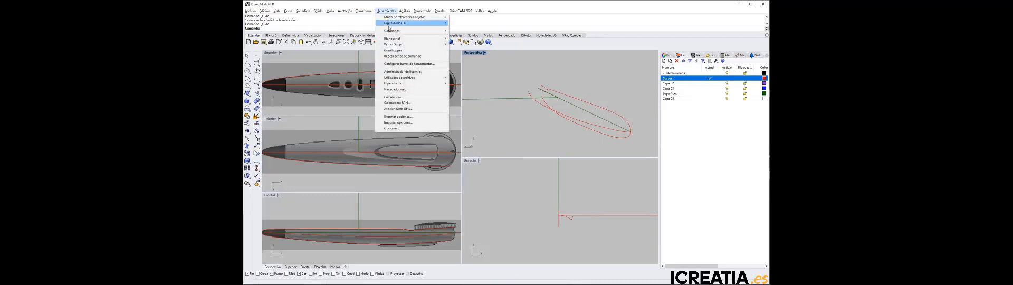
mouse_move(363, 11)
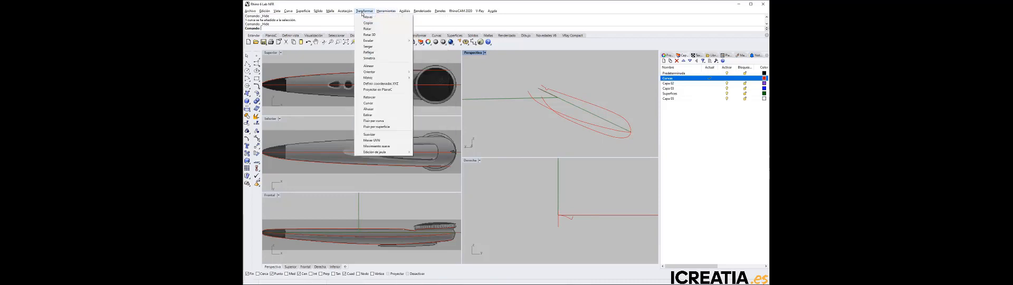
left_click(372, 53)
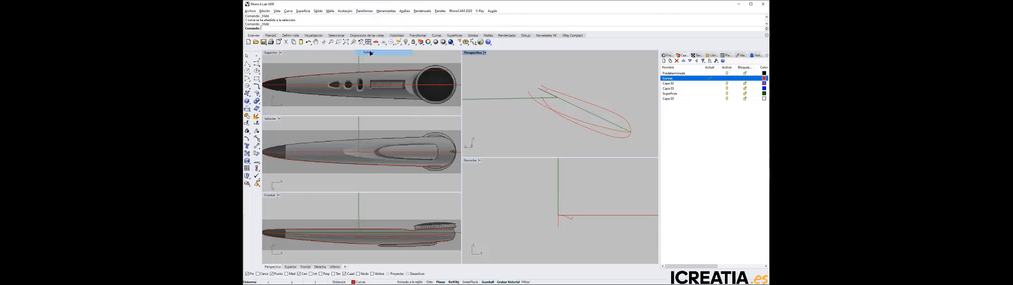
left_click(314, 75)
key("Return")
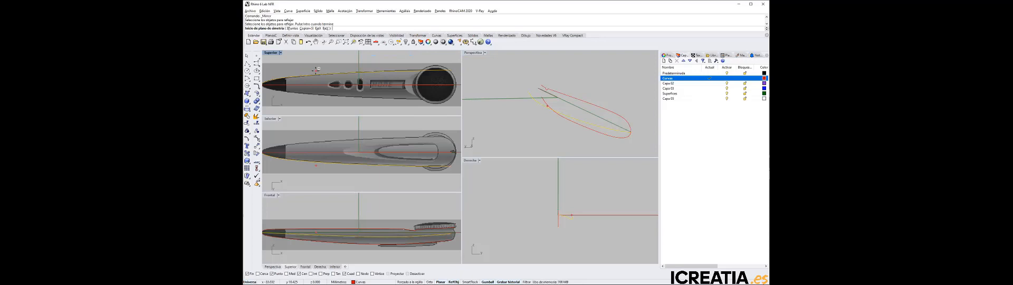
key("Return")
scroll(409, 80, "down", 4)
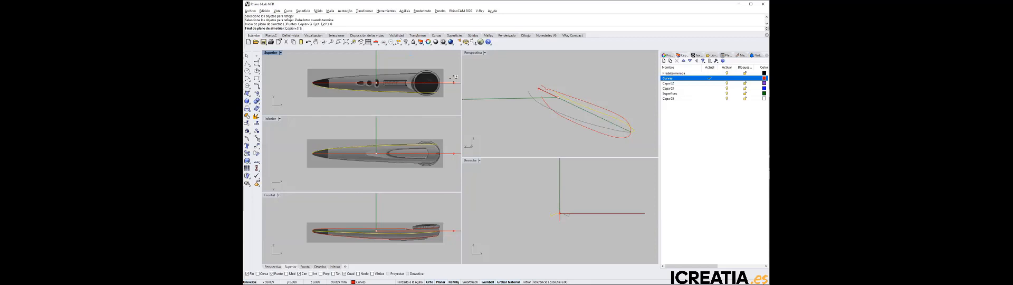
left_click(454, 81)
Inspect the original and mirrored side curves and how they meet at the pointed tip in the Perspective viewport
right_click_drag(602, 124, 624, 137)
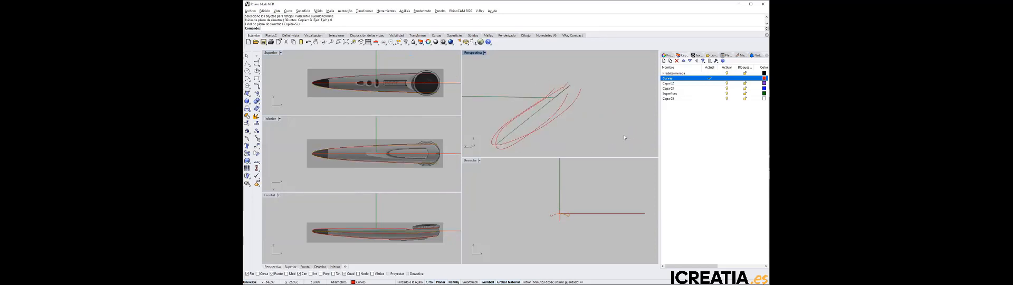
scroll(491, 148, "up", 8)
scroll(513, 137, "down", 8)
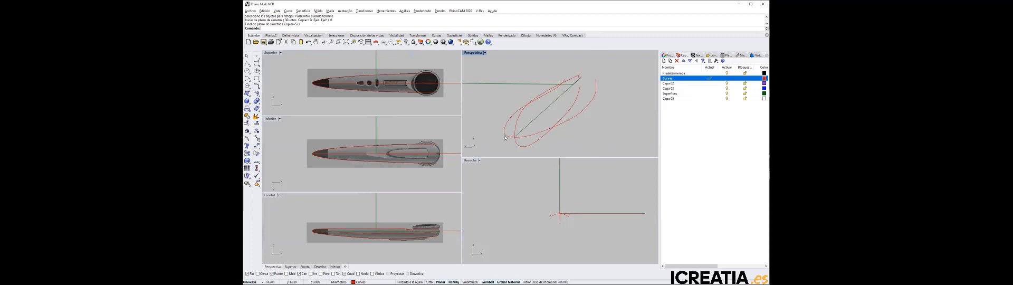
left_click(507, 135)
left_click(520, 137)
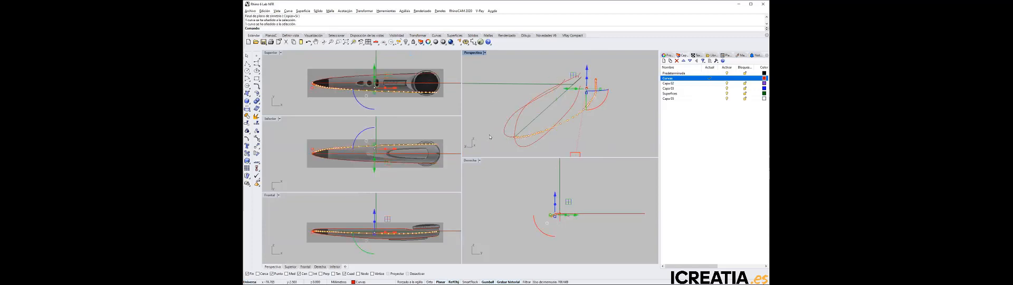
left_click(525, 138, "shift")
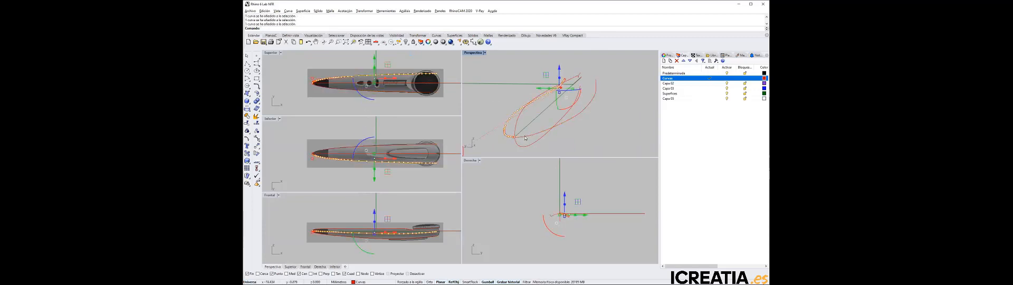
key("Escape")
right_click_drag(552, 146, 568, 131)
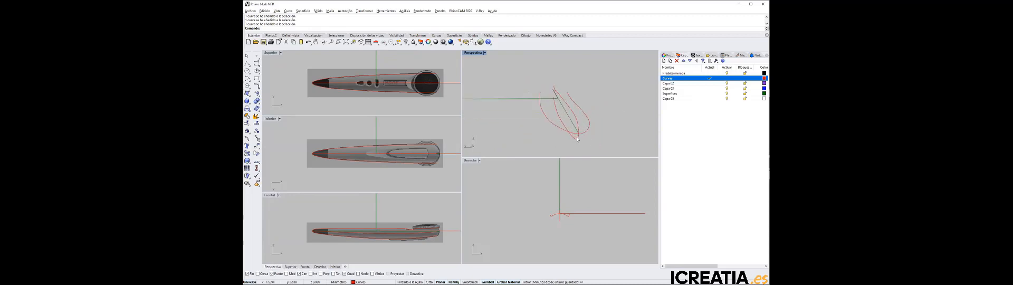
Rebuild the original and mirrored side curves together with fewer control points, trying different point counts and checking the degree
left_click(579, 134)
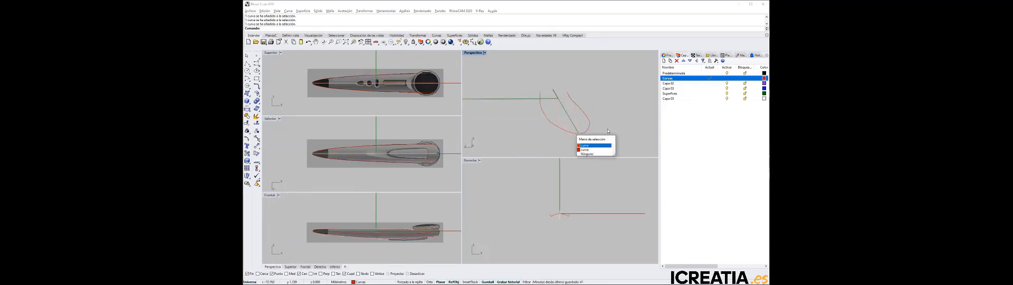
left_click(557, 126)
right_click_drag(555, 125, 547, 135)
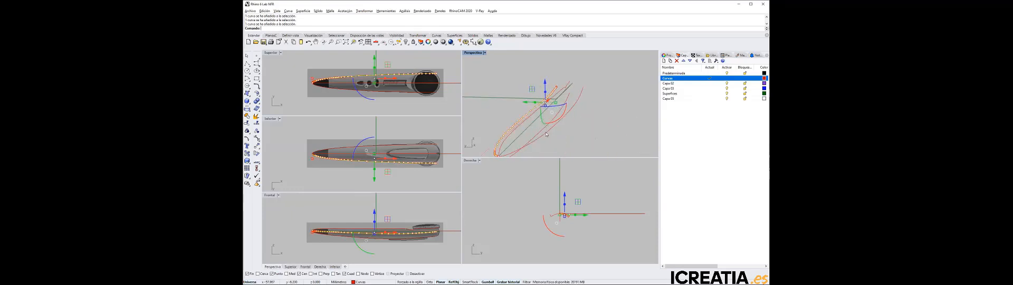
left_click(547, 135)
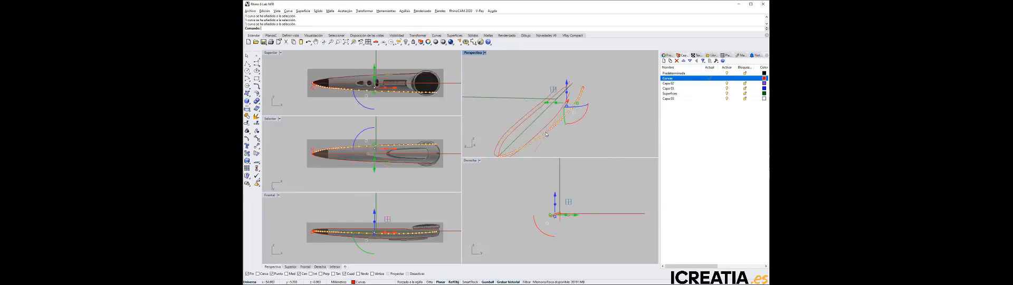
left_click(509, 131, "shift")
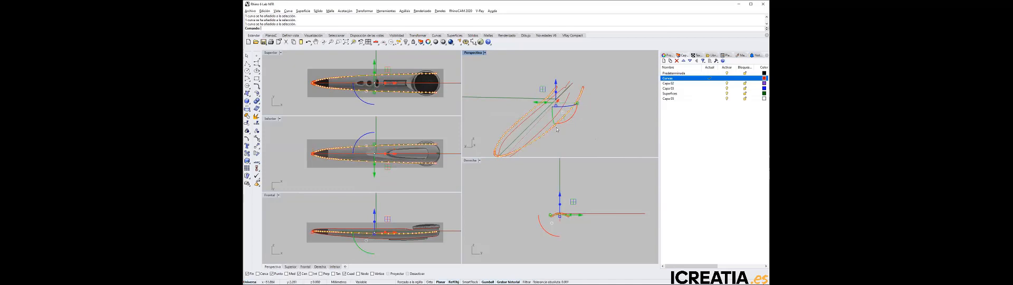
mouse_move(585, 132)
right_mouse_down()
mouse_move(509, 125)
mouse_move(580, 134)
right_mouse_up()
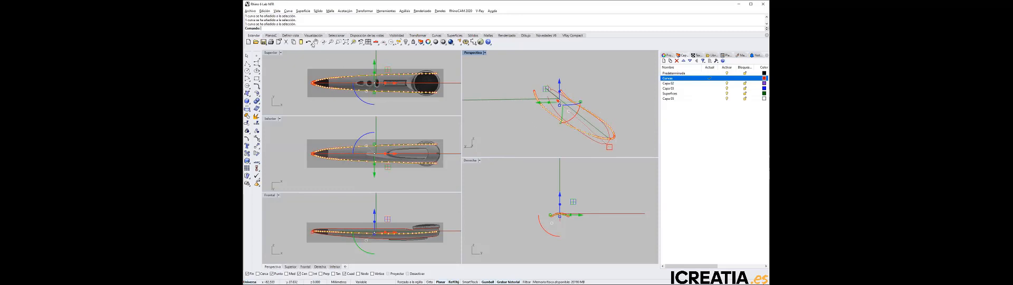
left_click(265, 11)
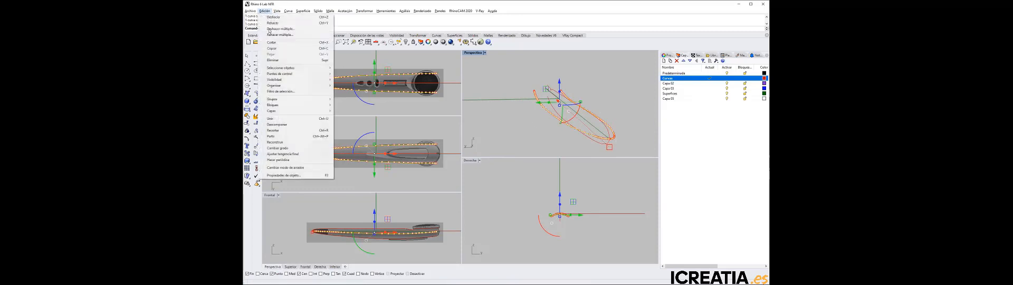
left_click(288, 143)
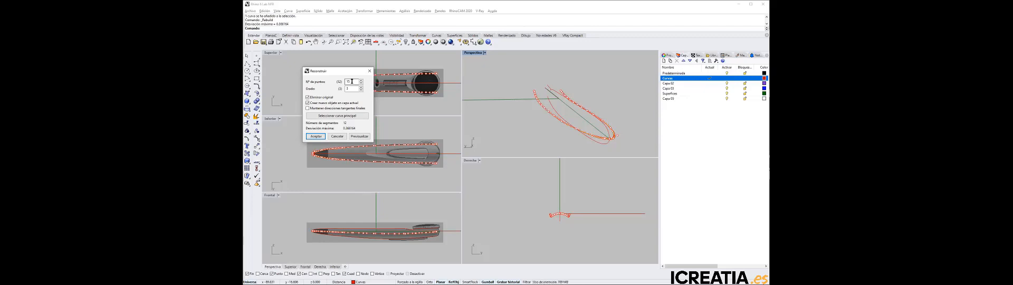
double_click(352, 81)
left_click(350, 89)
double_click(343, 81)
type("15")
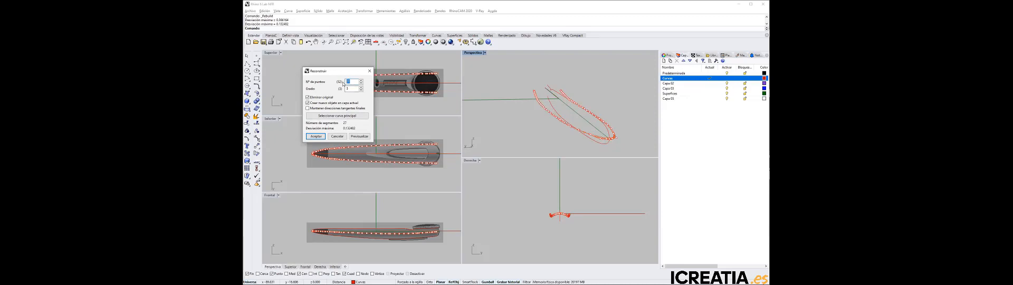
key("Tab")
left_click(351, 88)
Examine the rebuilt side curves and their junction at the pointed tip in the Perspective viewport
right_click_drag(639, 150, 599, 151)
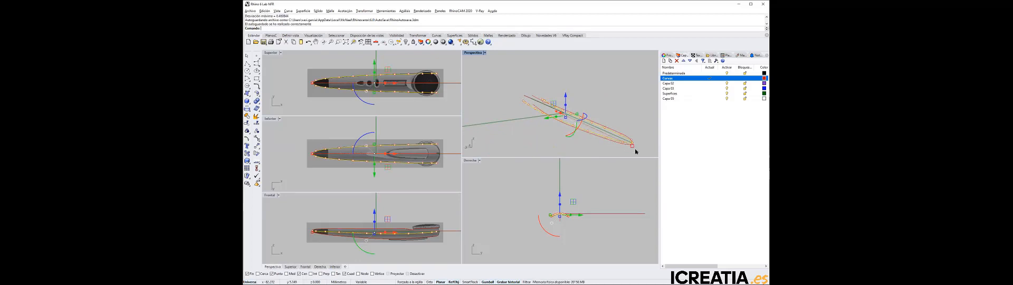
scroll(630, 148, "up", 5)
right_click_drag(629, 136, 618, 138)
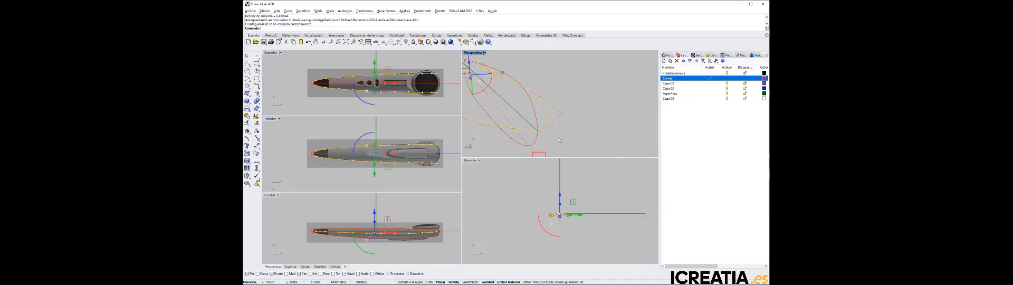
key("Escape")
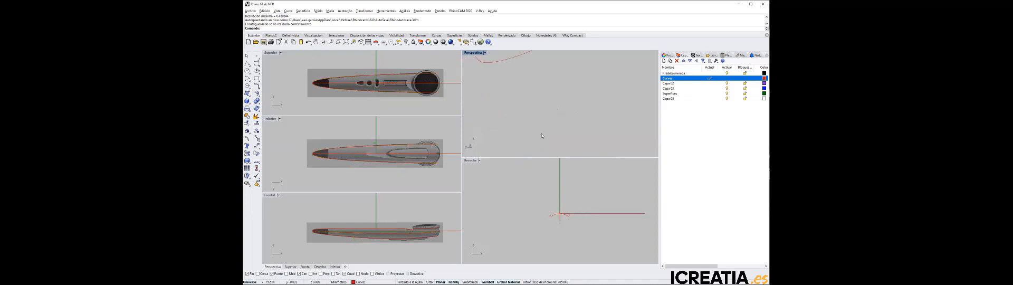
scroll(547, 134, "up", 3)
scroll(552, 135, "down", 3)
scroll(627, 137, "up", 5)
scroll(625, 137, "down", 5)
Start matching the two side curves with the Match command, picking both ends where they meet at the pointed tip
left_click(289, 11)
mouse_move(312, 191)
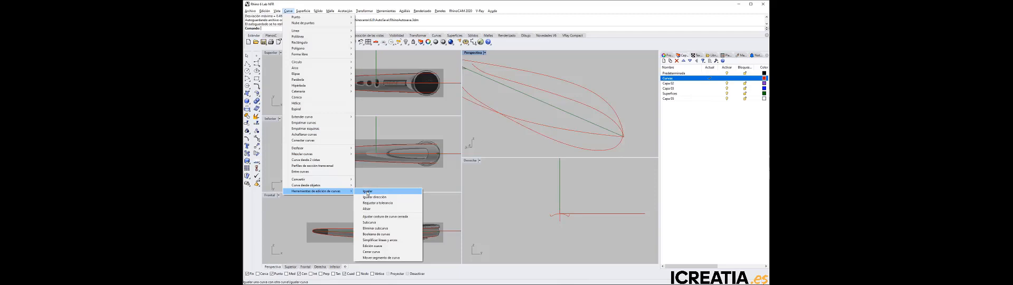
left_click(367, 191)
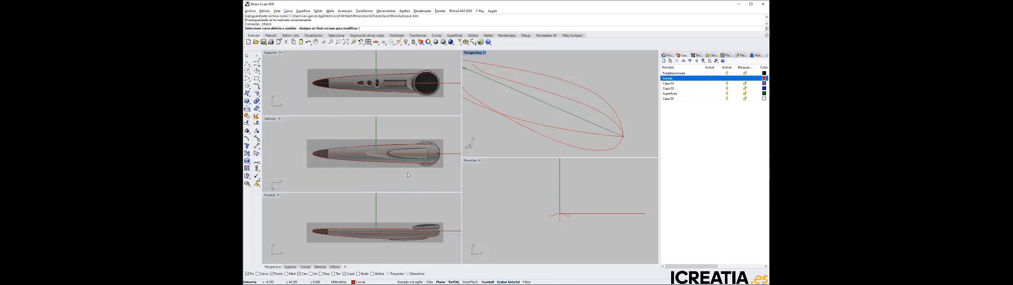
left_click(618, 138)
right_click_drag(634, 136, 610, 137)
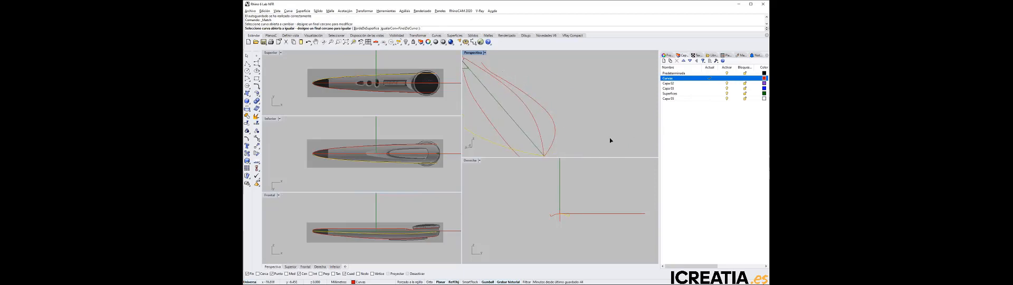
left_click(547, 152)
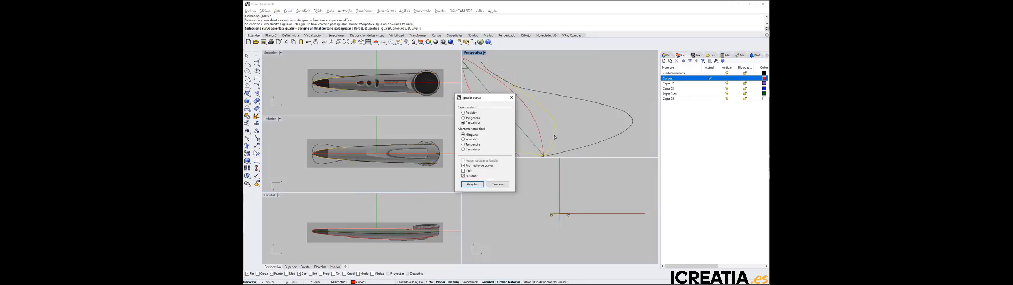
right_click_drag(565, 145, 591, 152)
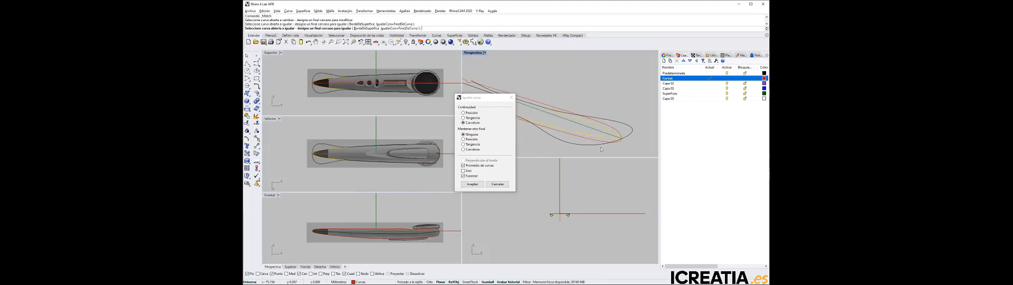
Compare the match with and without averaged curves, keep averaging on, and apply the match with Tangency continuity
left_click(466, 166)
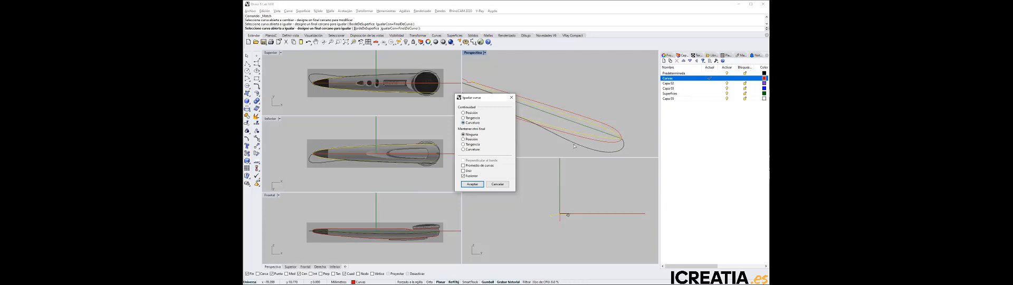
left_click(471, 166)
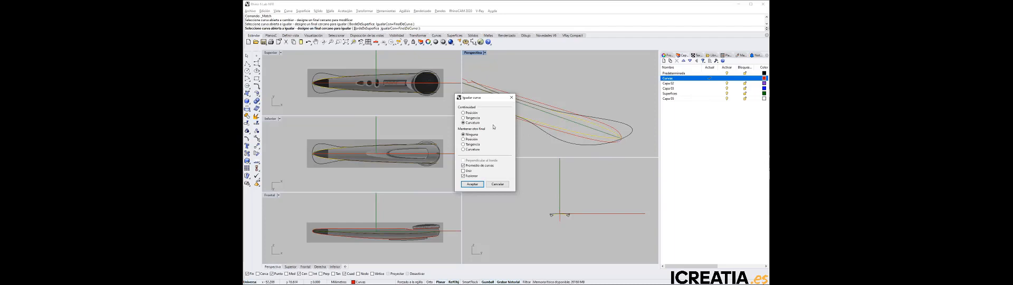
left_click(474, 118)
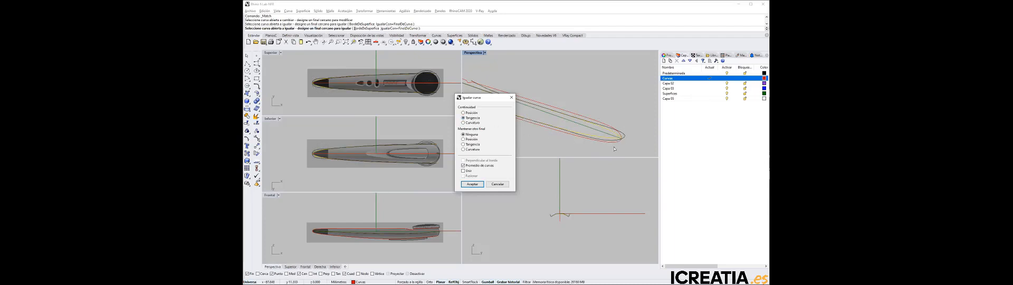
right_click_drag(628, 140, 550, 140)
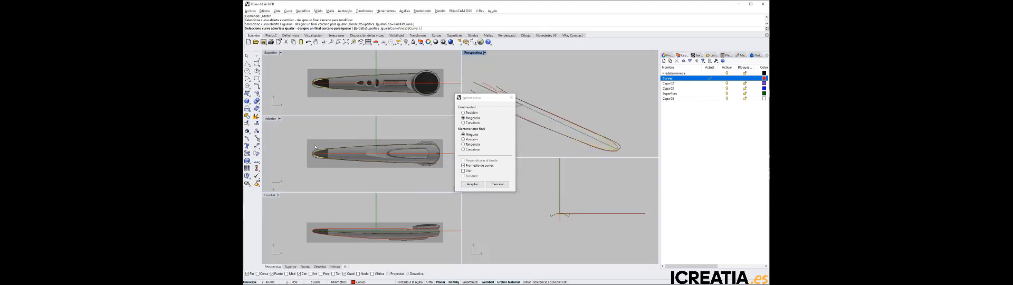
scroll(301, 156, "up", 8)
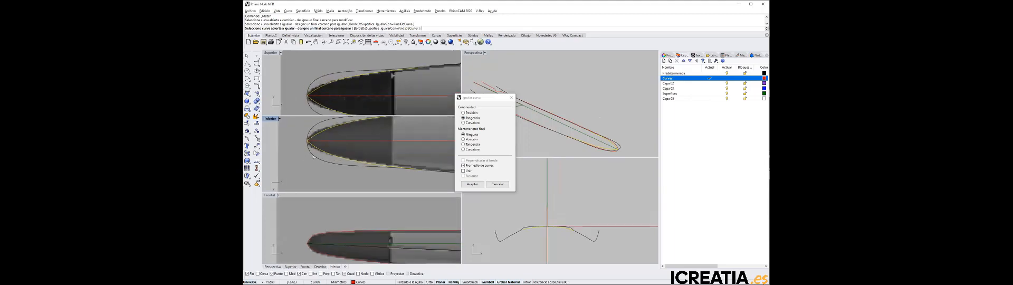
scroll(321, 155, "up", 2)
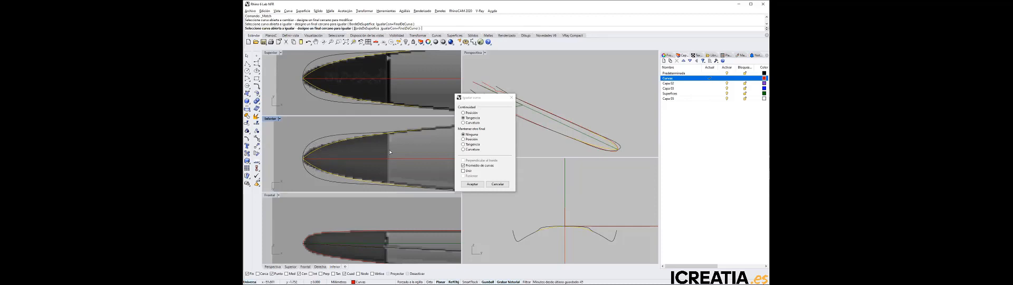
left_click(472, 184)
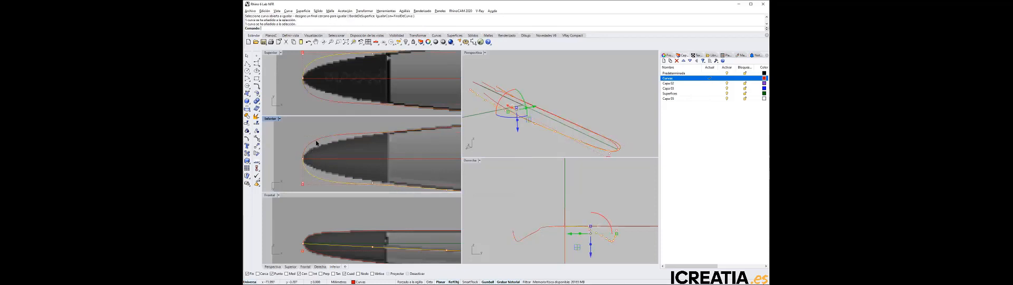
Examine the control points of both side curves, picking out the ones nearest the pointed tip
left_click(317, 143)
left_click(303, 158)
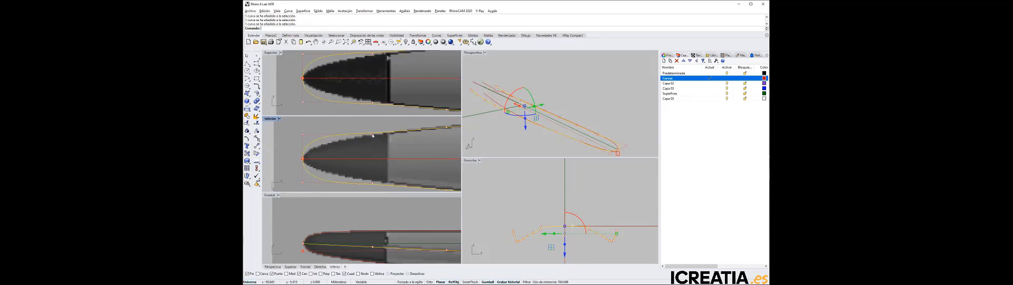
left_click_drag(294, 130, 310, 188)
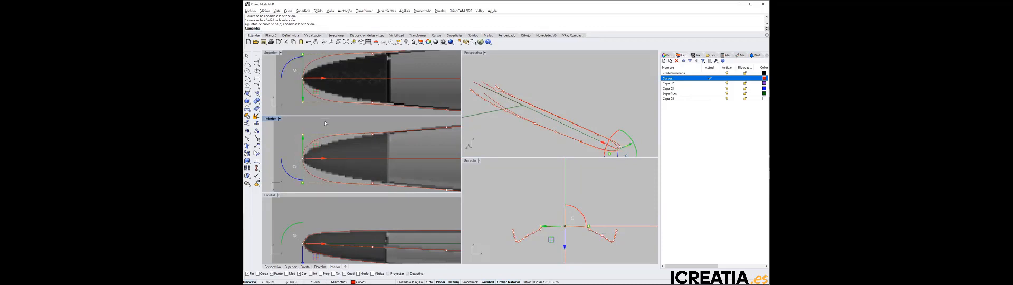
key("Escape")
left_click(371, 135)
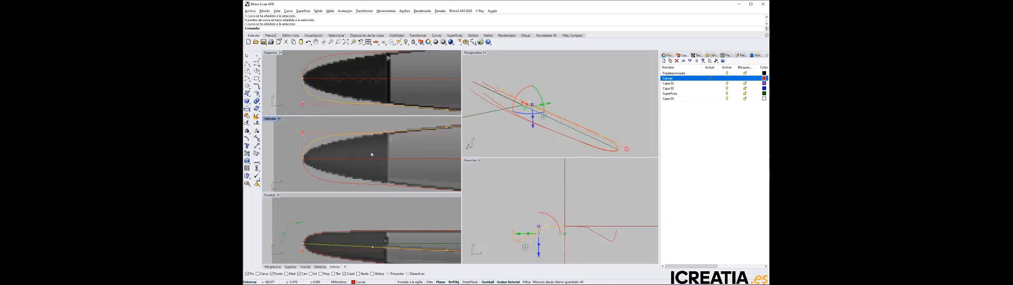
left_click(365, 185, "shift")
key("Escape")
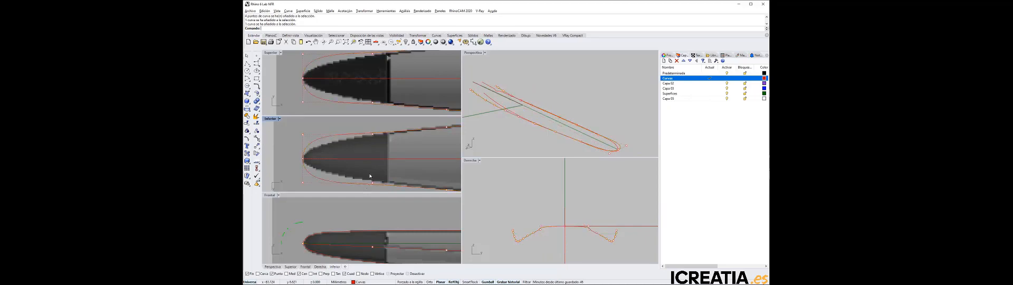
Move the symmetric pair of control points behind the tip points lengthwise toward the tip
left_click_drag(367, 188, 382, 125)
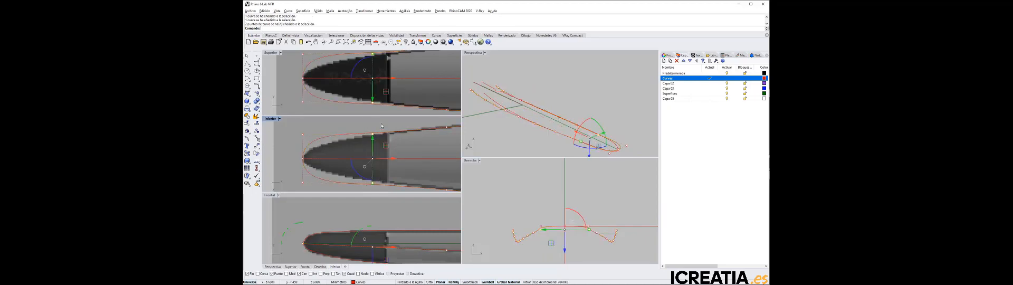
left_click_drag(391, 159, 356, 159)
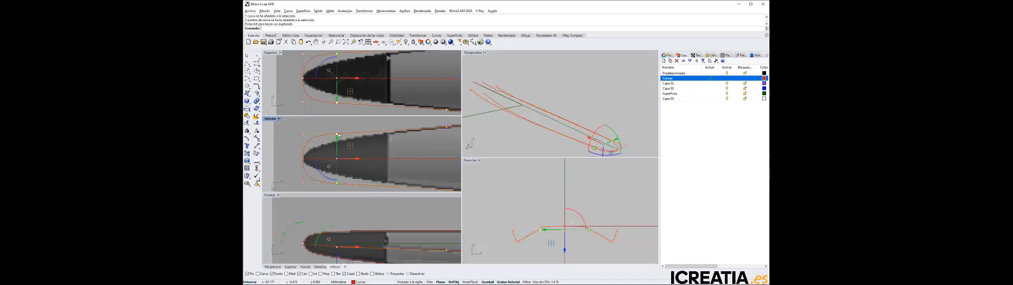
left_click(340, 135)
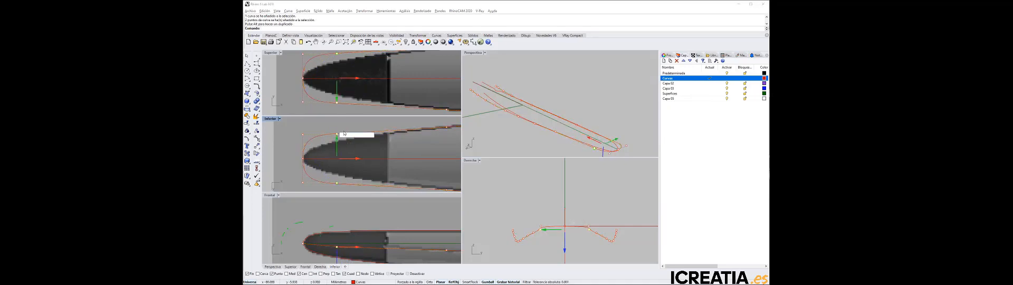
left_click(341, 121)
Try nudging the upper side curve's control point behind the tip toward the centreline and back outward in 0.2 steps
left_click(338, 134)
left_click(336, 134)
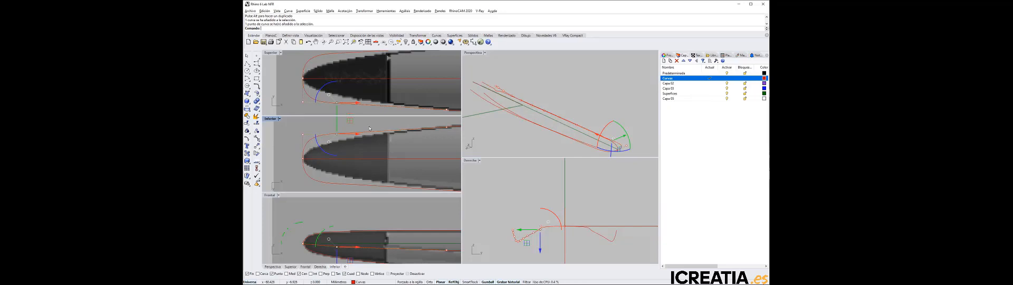
key("alt+Up")
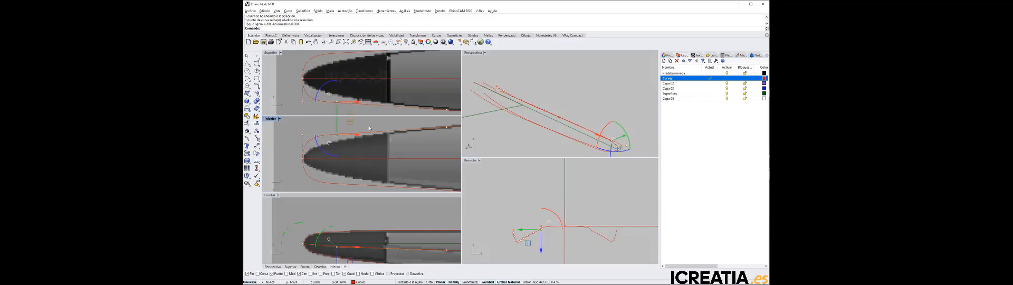
key("alt+Up")
key("alt+Up")
key("alt+Up")
key("alt+Up")
key("alt+Up")
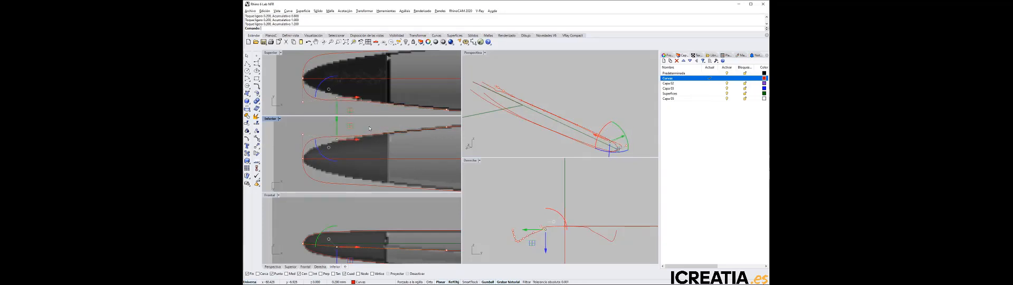
key("alt+Up")
key("alt+Up")
key("alt+Up")
key("alt+Up")
key("alt+Up")
key("alt+Up")
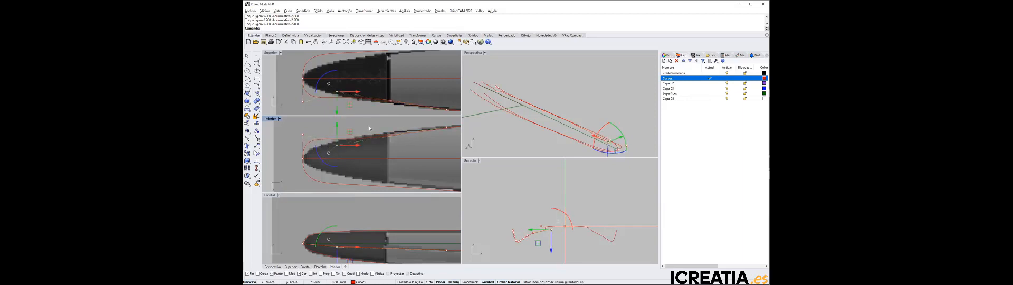
key("alt+Down")
key("alt+Down")
key("alt+Down")
key("alt+Down")
key("alt+Down")
key("alt+Down")
key("alt+Down")
key("alt+Down")
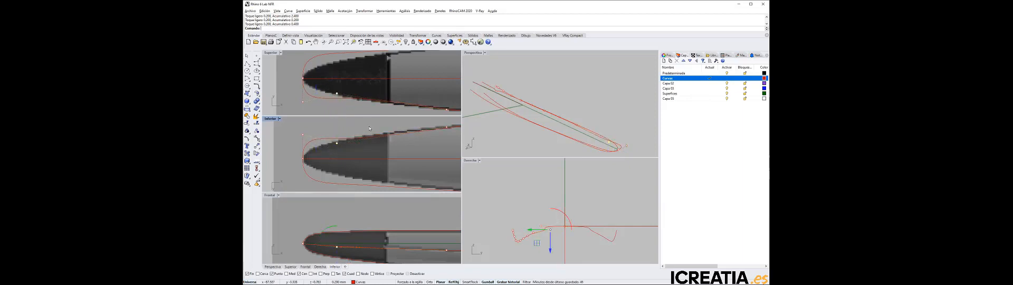
key("alt+Down")
key("alt+Down")
key("alt+Down")
key("alt+Down")
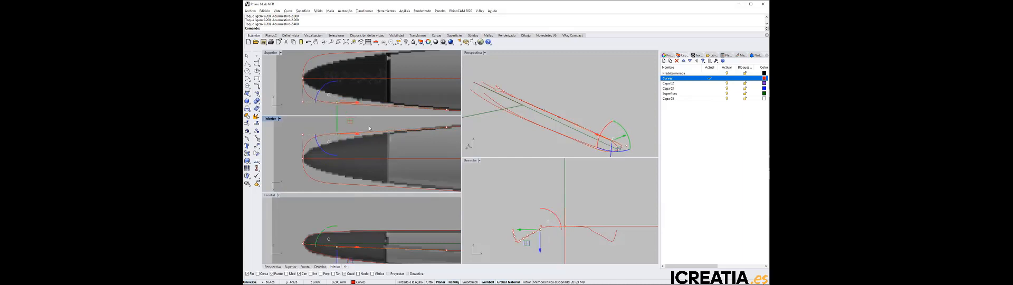
key("ctrl+z")
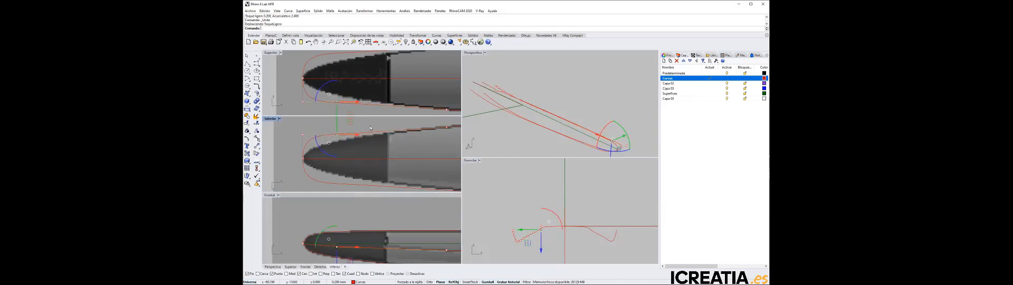
key("Escape")
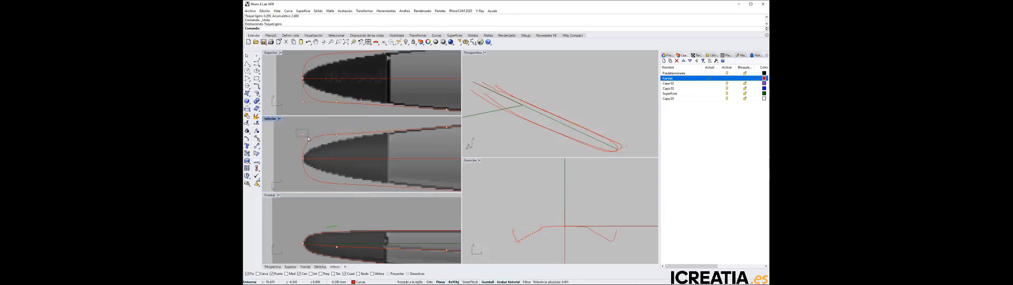
Enlarge the bottom view and move the upper side curve's tip control point straight toward the centreline to follow the bitmap's outline
left_click(307, 137)
scroll(301, 173, "down", 2)
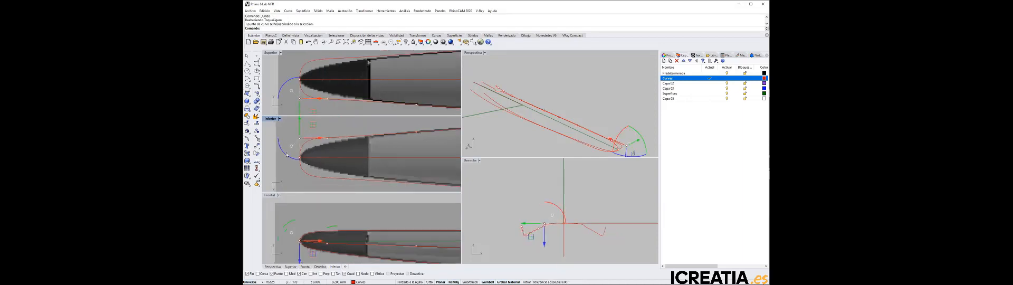
right_click_drag(290, 160, 303, 163)
double_click(271, 119)
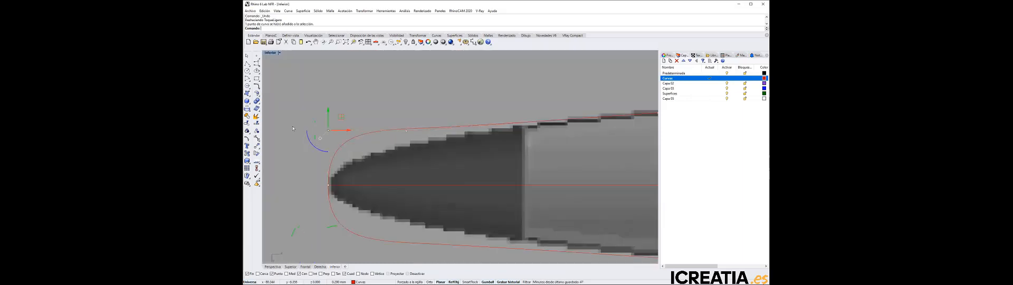
right_click_drag(385, 160, 400, 141)
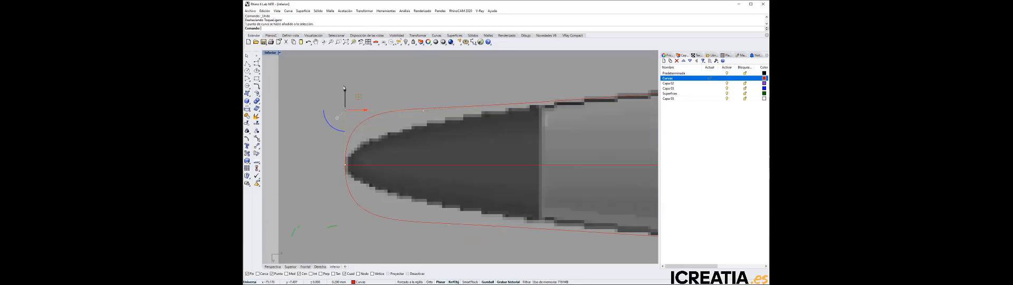
left_click_drag(344, 89, 348, 121)
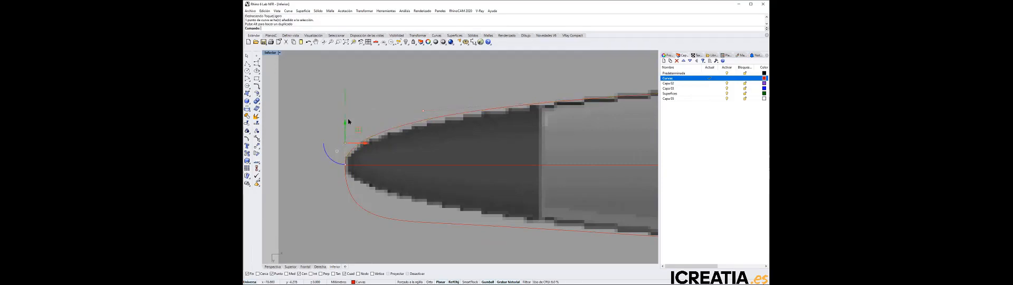
Delete the lower side curve and mirror the reshaped upper curve across the centreline, starting the mirror plane at the tip
left_click(378, 217)
key("Delete")
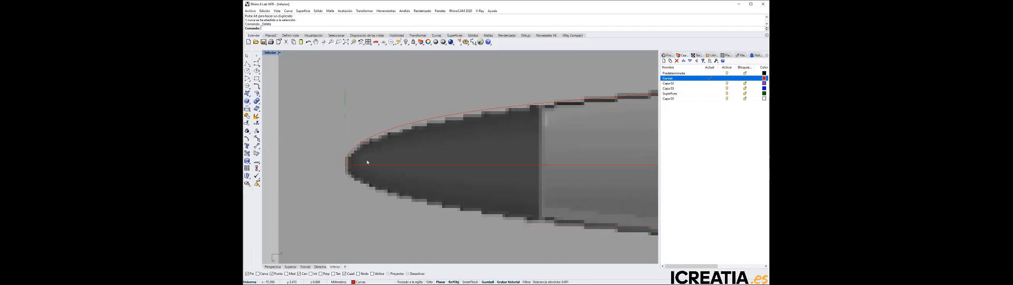
left_click(364, 11)
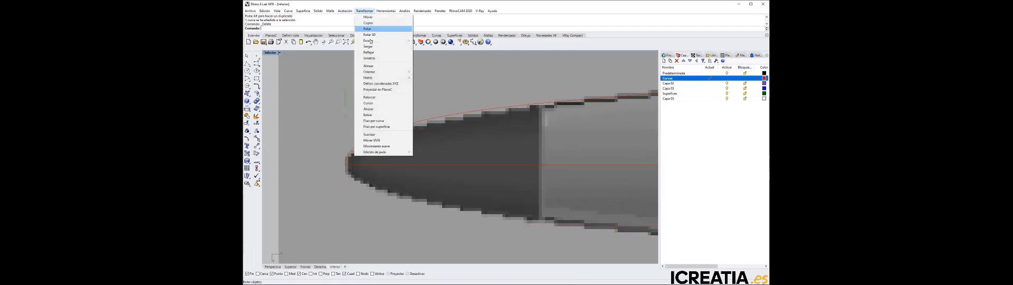
left_click(379, 55)
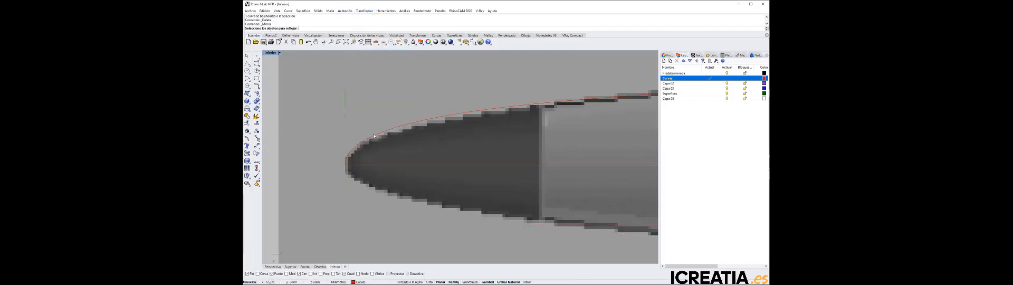
left_click(380, 132)
key("Return")
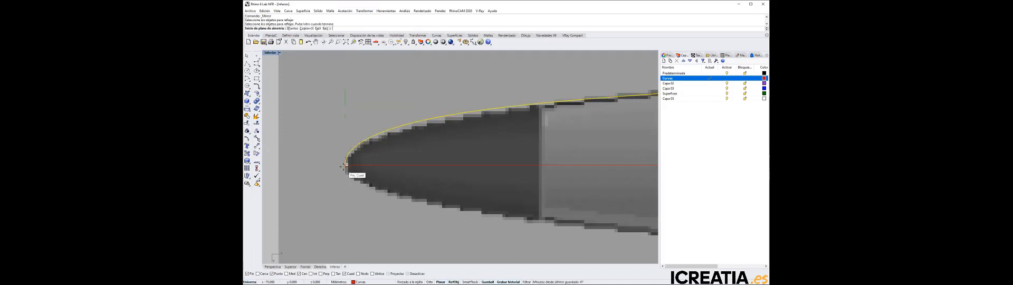
left_click(347, 165)
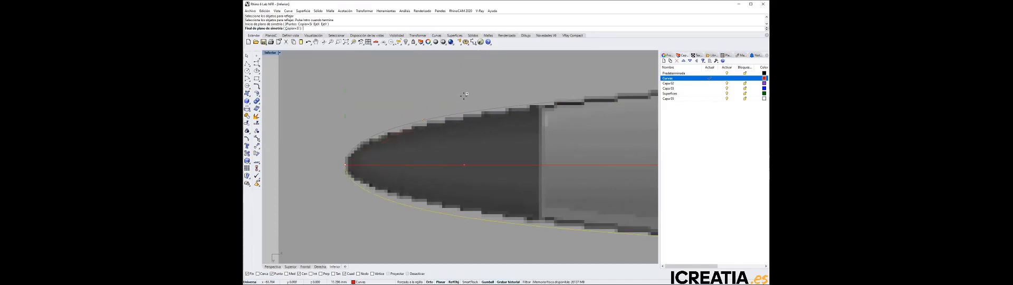
left_click(463, 97, "shift")
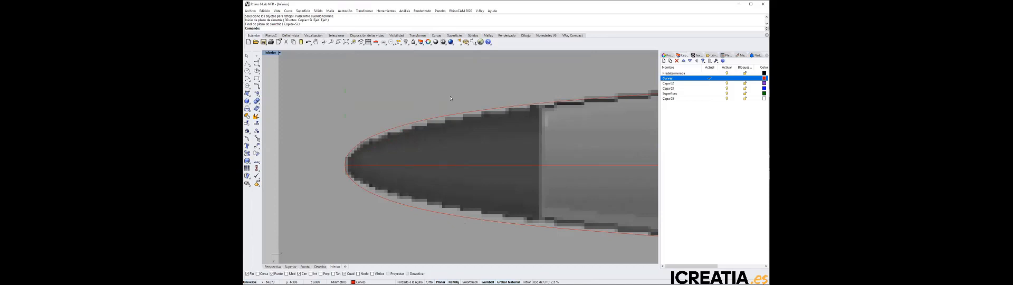
Examine the control points of the upper curve and its mirrored copy where they meet at the tip
left_click(360, 142)
left_click(365, 190)
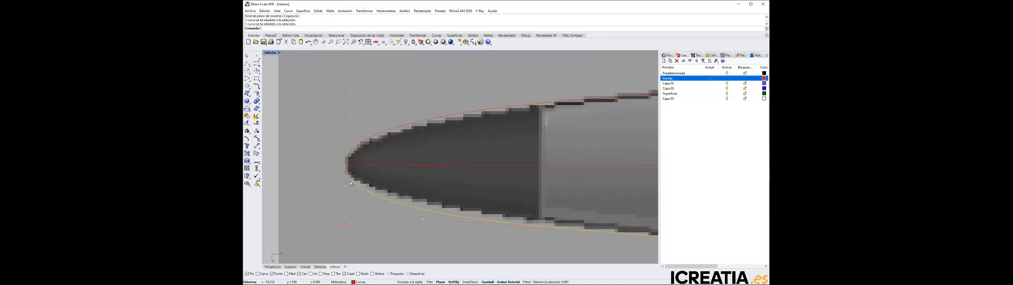
left_click(358, 144, "shift")
scroll(328, 173, "up", 2)
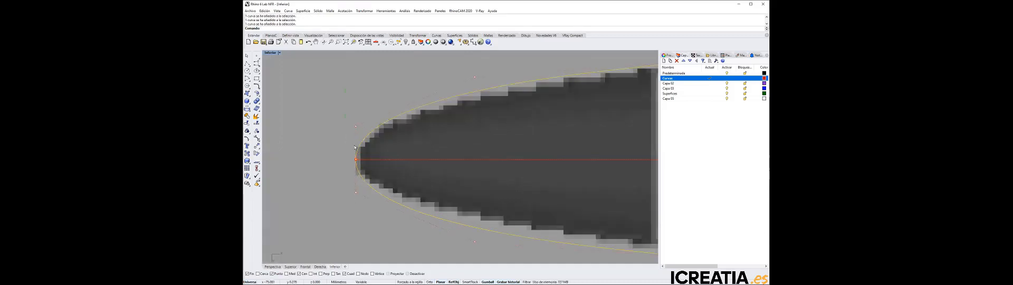
left_click(330, 132)
Check the geometric continuity between the two side curves at the tip and read the reported result
left_click(401, 12)
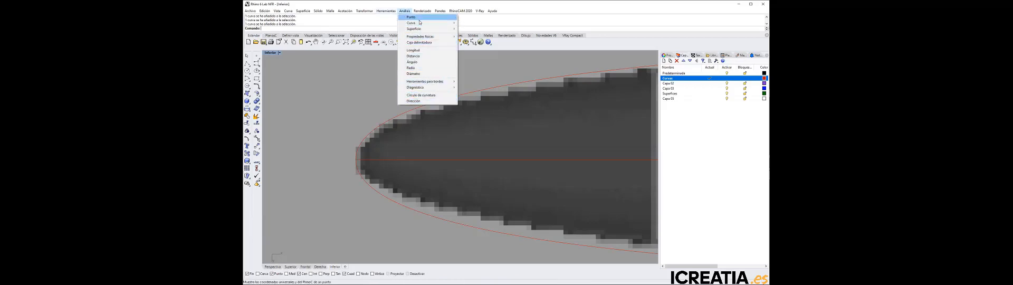
mouse_move(421, 23)
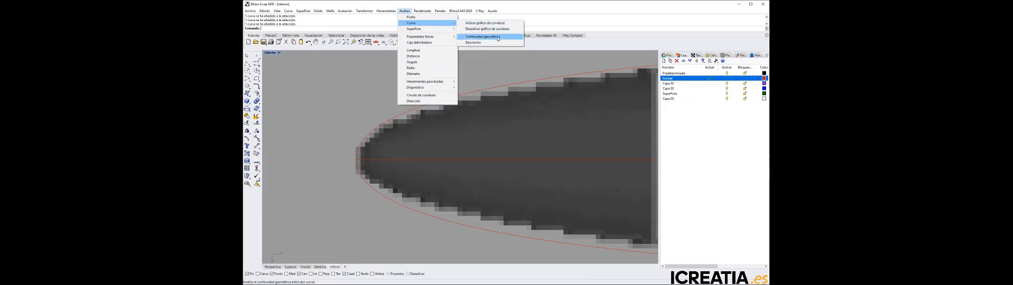
left_click(498, 36)
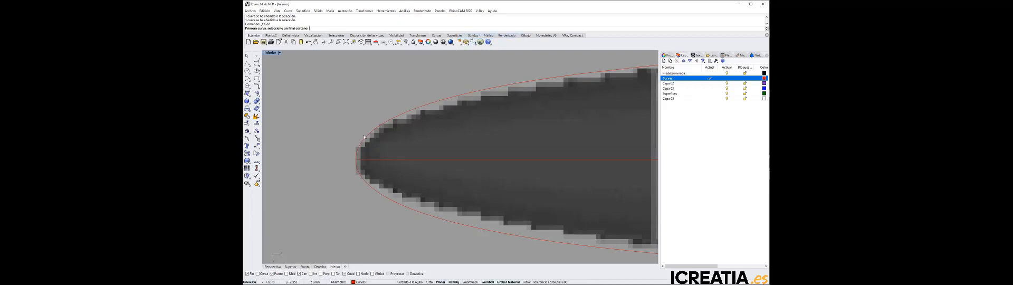
left_click(361, 147)
left_click(361, 175)
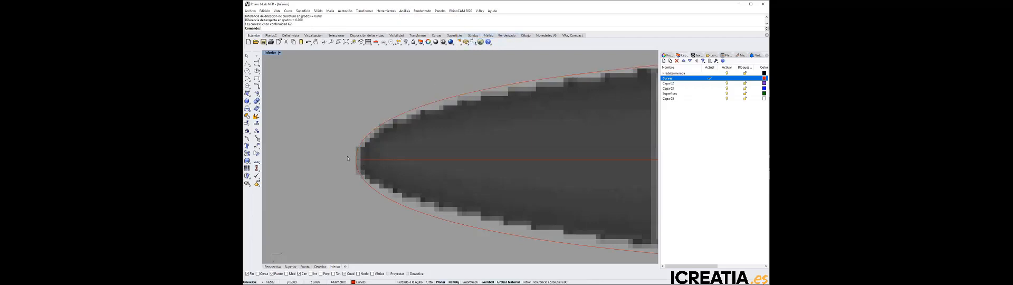
left_click_drag(293, 24, 270, 24)
Select the centreline curve and examine up close how its end meets the side curves at the tip
left_click(376, 160)
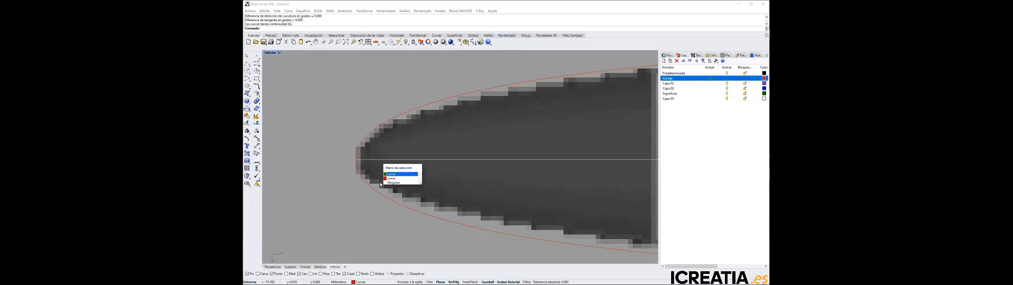
left_click(345, 169)
scroll(348, 166, "up", 10)
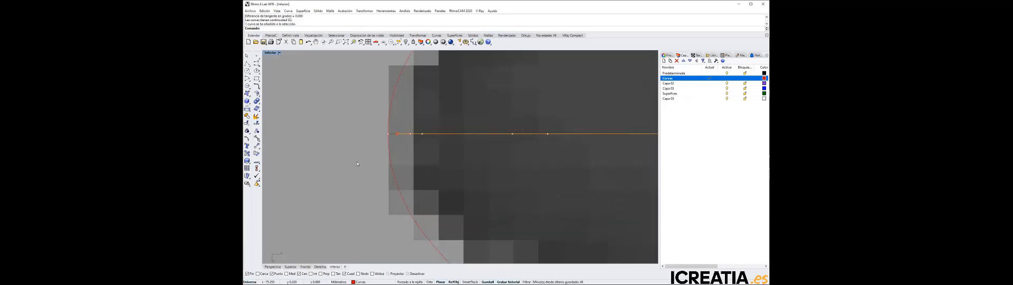
scroll(389, 144, "up", 4)
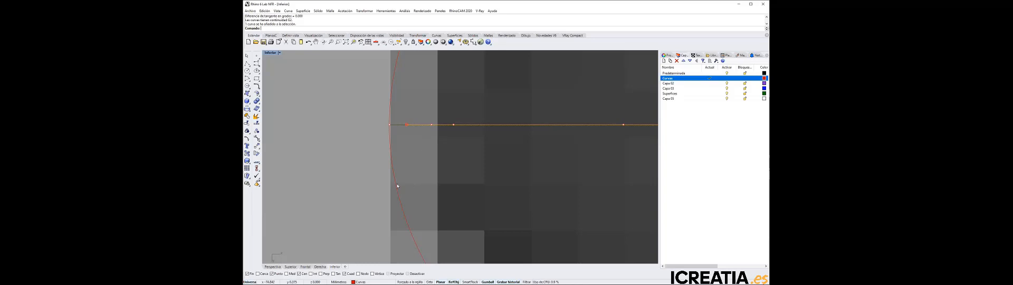
scroll(361, 180, "down", 2)
scroll(356, 180, "down", 2)
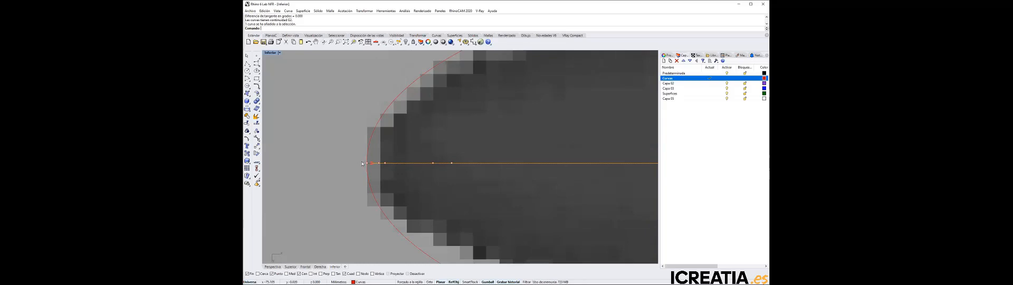
Display the control points of both side curves and move their tip points slightly inward along the centreline, accepting the history break
left_click(351, 123)
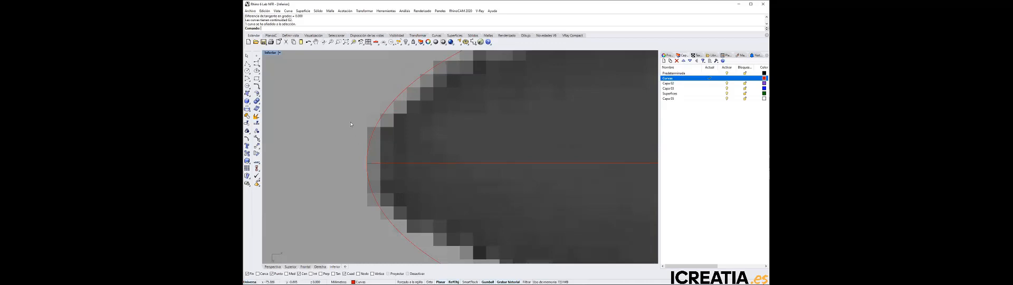
left_click(375, 127)
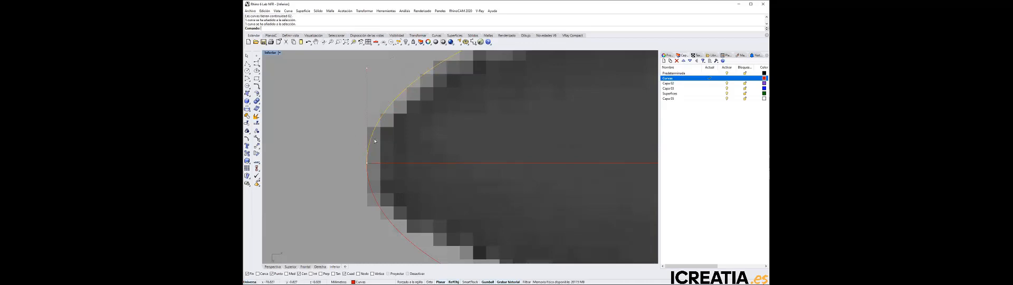
left_click(370, 185)
scroll(353, 230, "down", 6)
left_click_drag(346, 256, 376, 126)
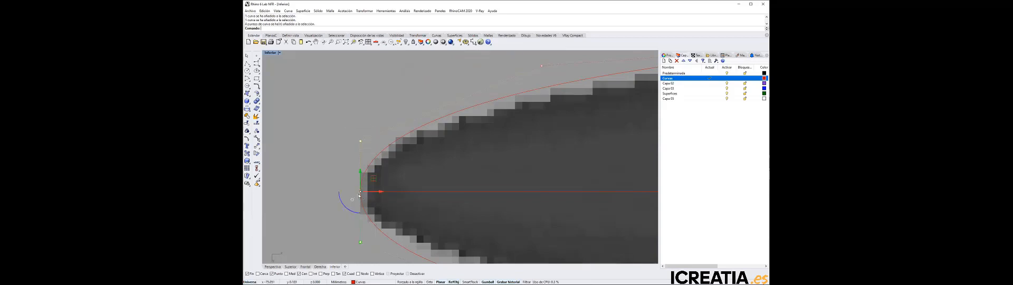
scroll(359, 193, "up", 5)
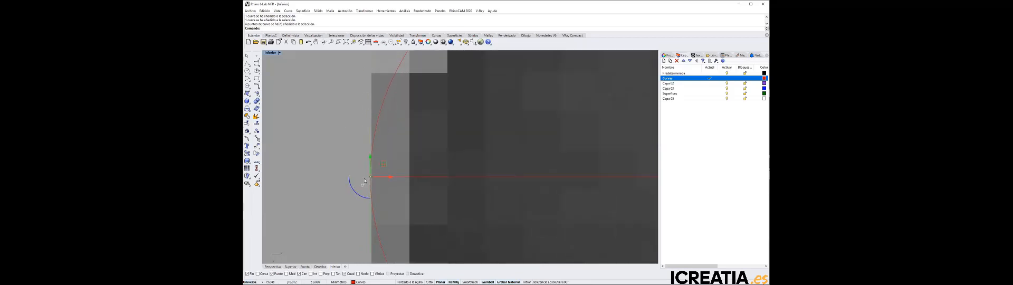
left_click(417, 206)
left_click_drag(370, 178, 384, 177)
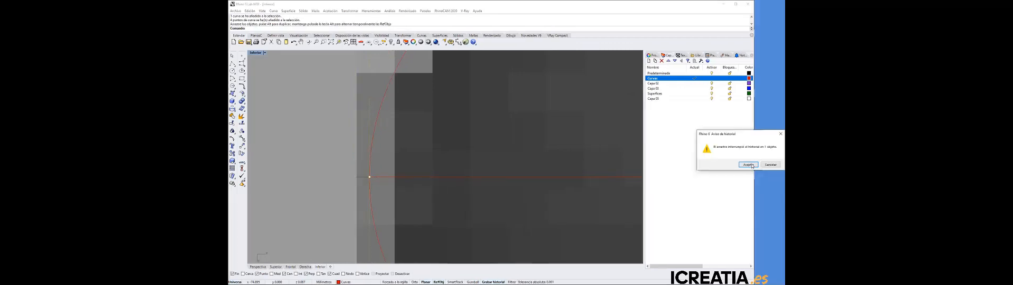
left_click(749, 165)
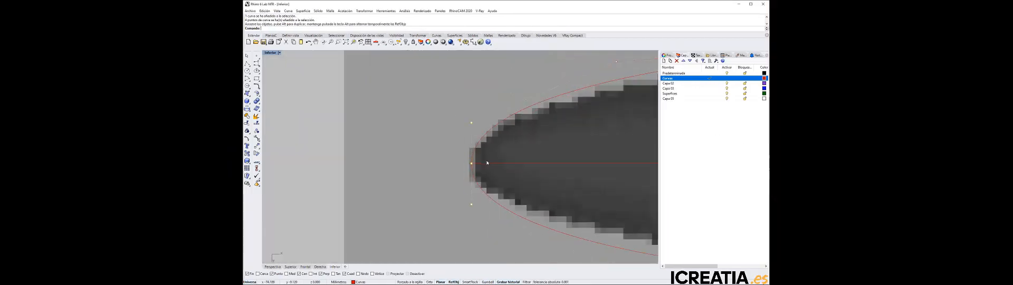
Display the profile curve's control points and shift the side curves' tip points slightly outward to line up with its end
left_click(516, 164)
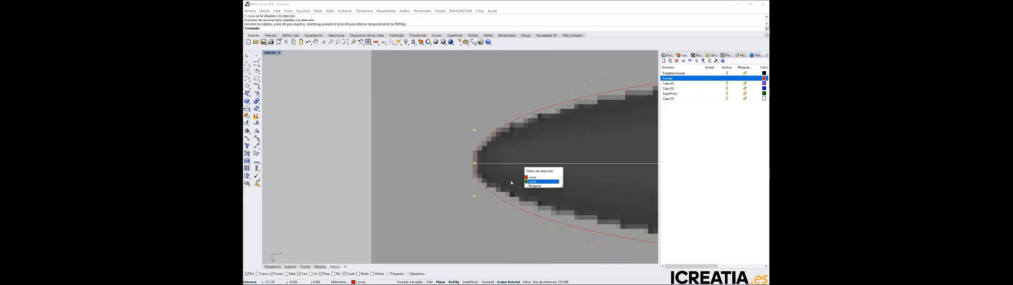
left_click(533, 177)
scroll(466, 167, "up", 12)
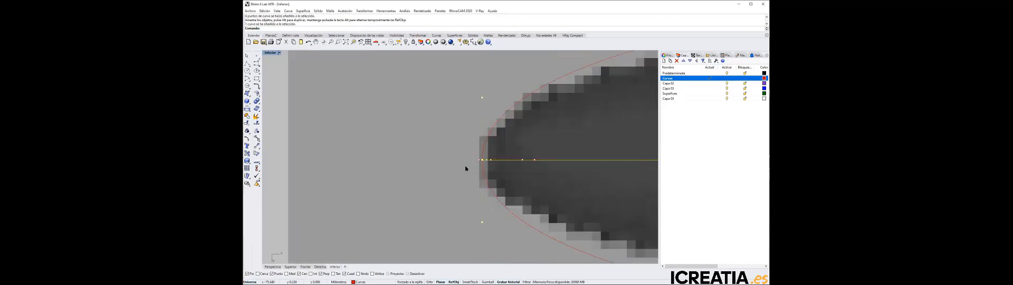
scroll(466, 167, "down", 5)
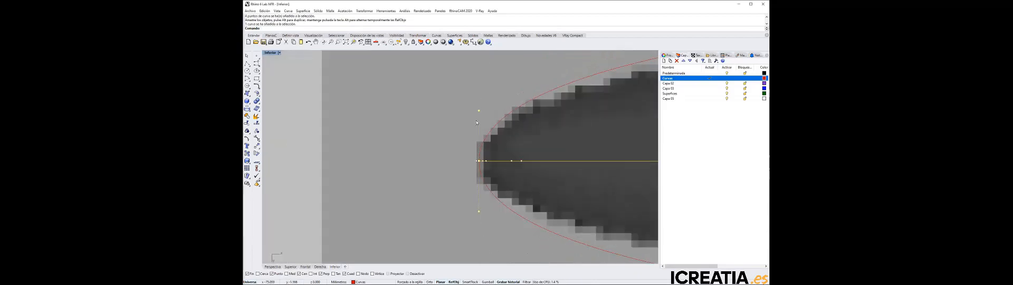
left_click_drag(465, 228, 481, 95)
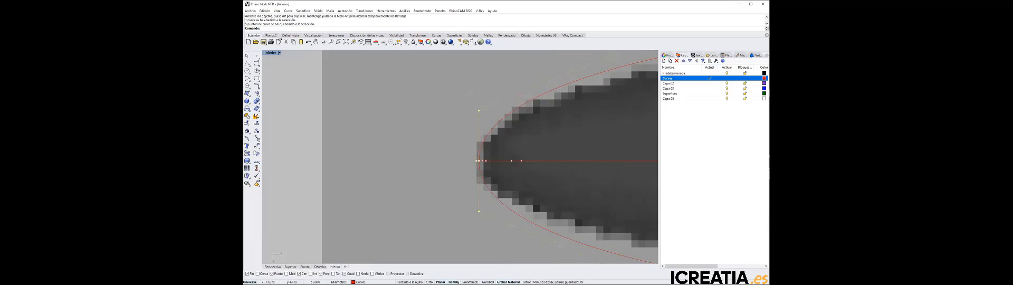
left_click(488, 282)
left_click_drag(498, 162, 496, 161)
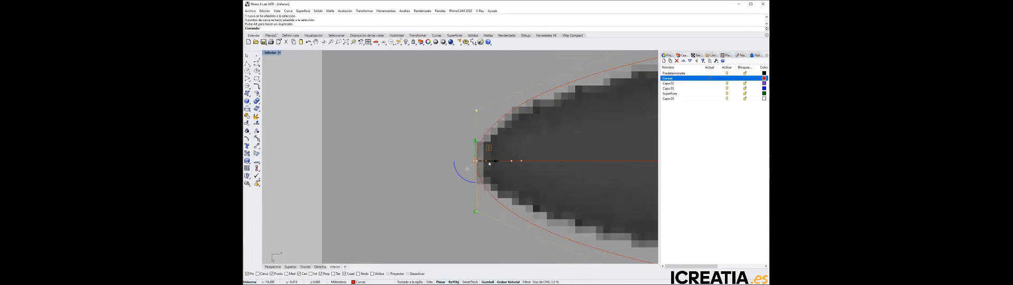
Hide the control points, enlarge the perspective view of the curves and make the Superficies layer current
double_click(269, 53)
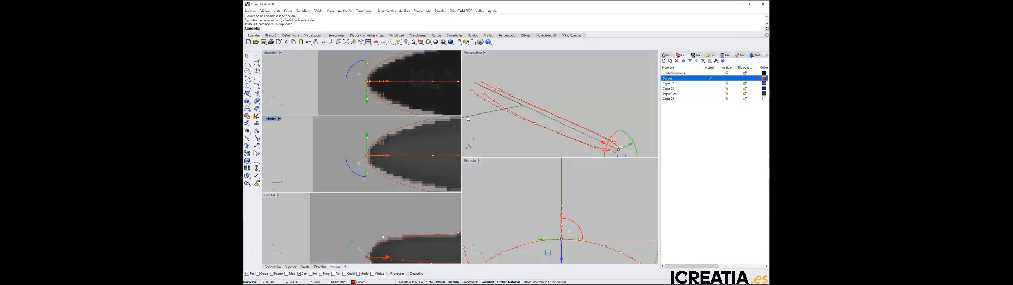
key("Escape")
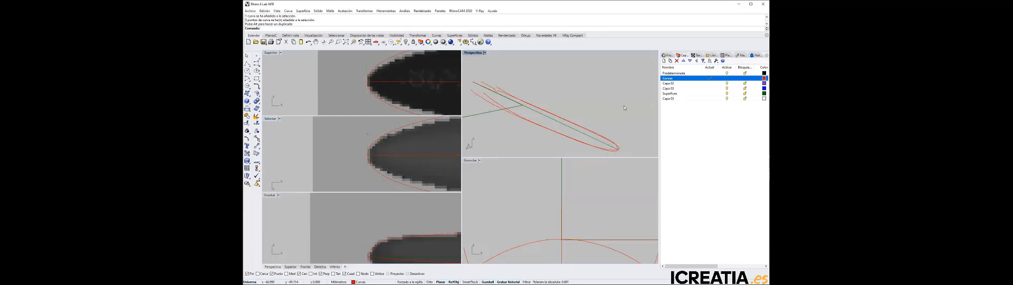
right_click_drag(624, 105, 582, 106)
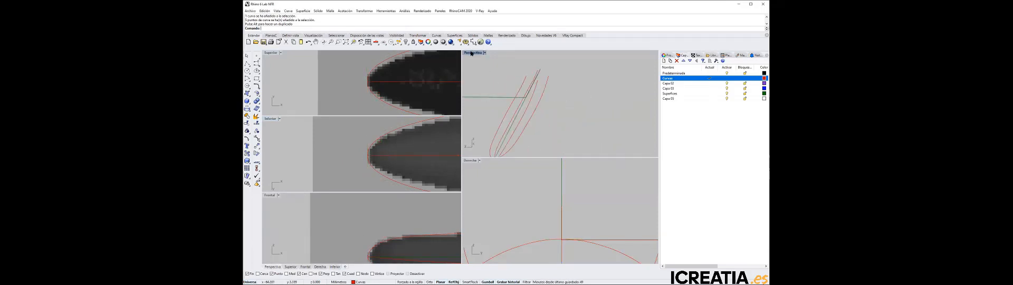
double_click(471, 53)
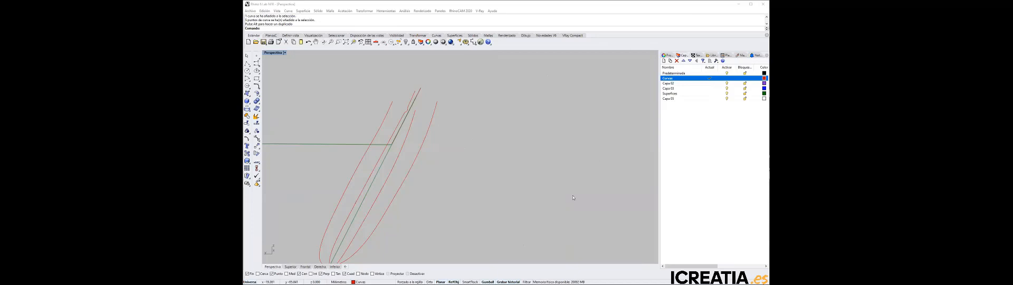
right_click_drag(573, 196, 401, 192)
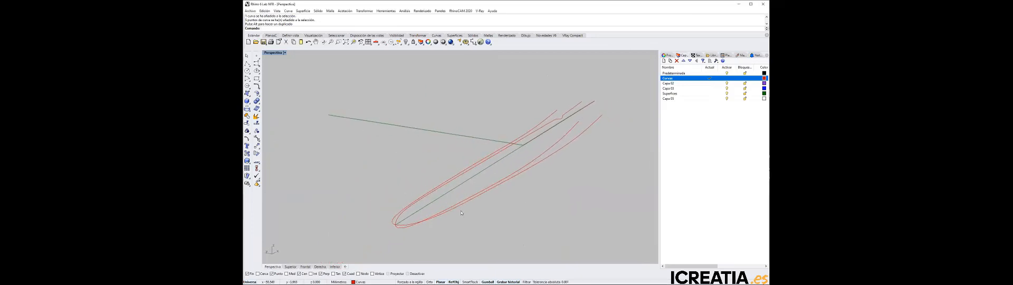
left_click(711, 94)
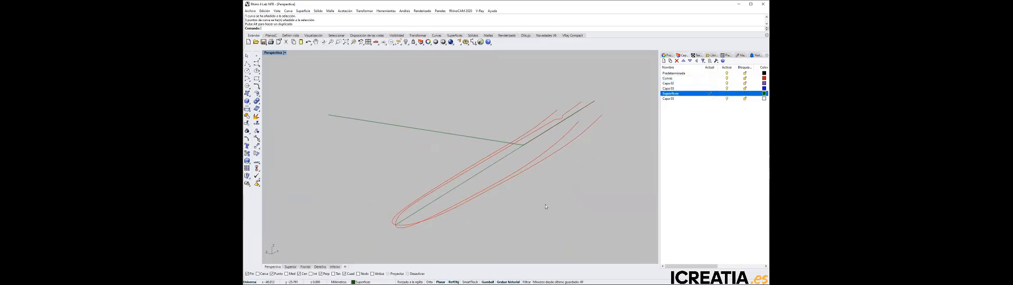
Try to split the vertical profile curve at the tip, using a side curve as the cutting object
left_click(400, 219)
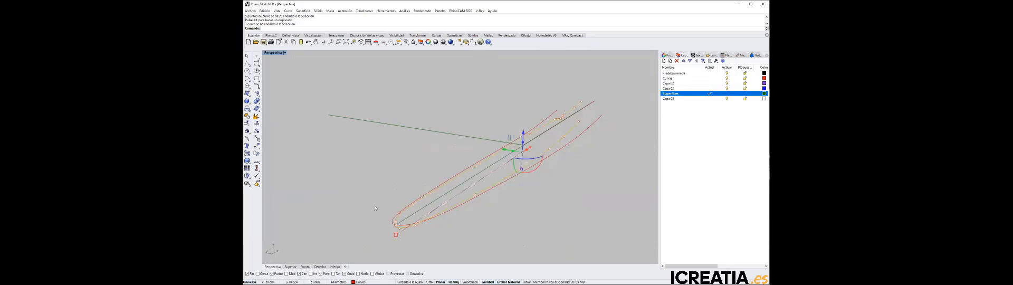
key("Escape")
scroll(396, 224, "up", 3)
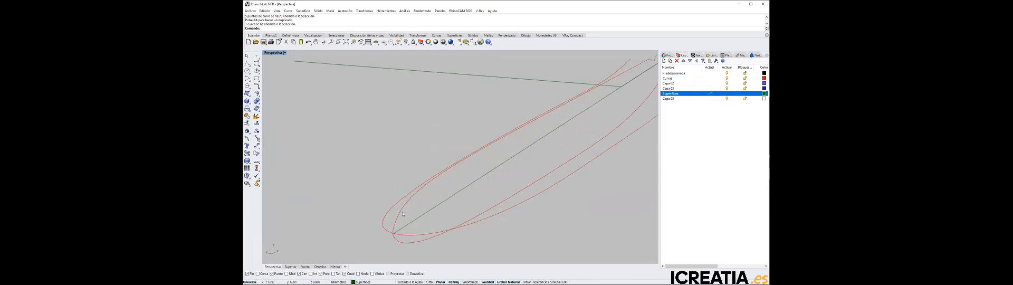
left_click(257, 123)
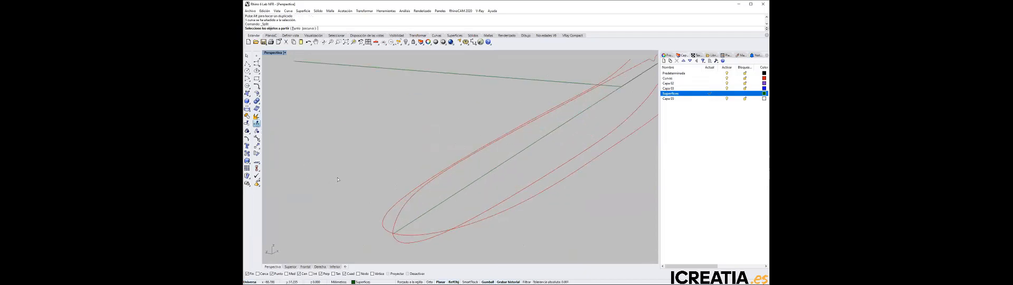
left_click(398, 218)
key("Return")
left_click(416, 211)
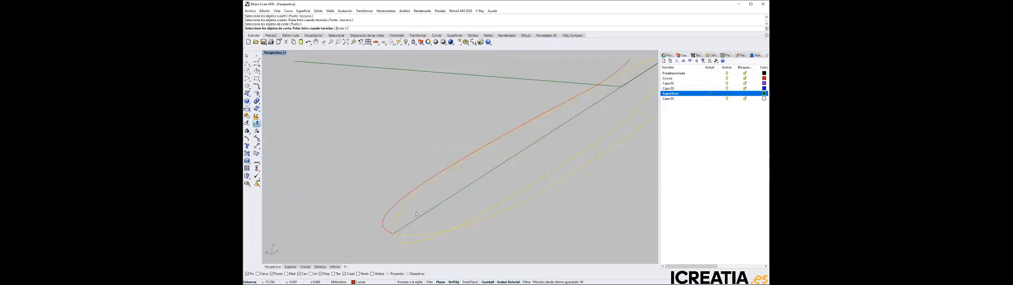
key("Return")
Examine up close where the profile curve, side curves and centreline meet at the tip
left_click(405, 205)
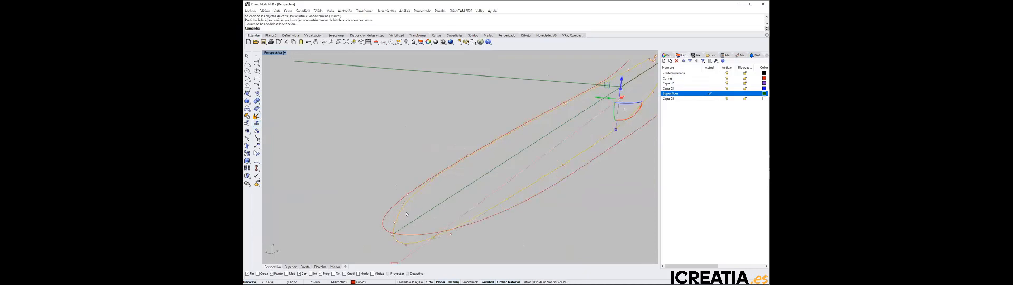
scroll(392, 237, "up", 10)
scroll(384, 223, "down", 6)
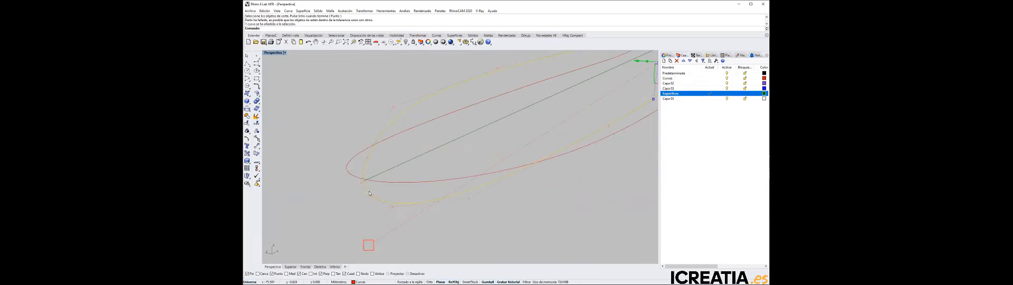
key("Escape")
scroll(368, 179, "up", 4)
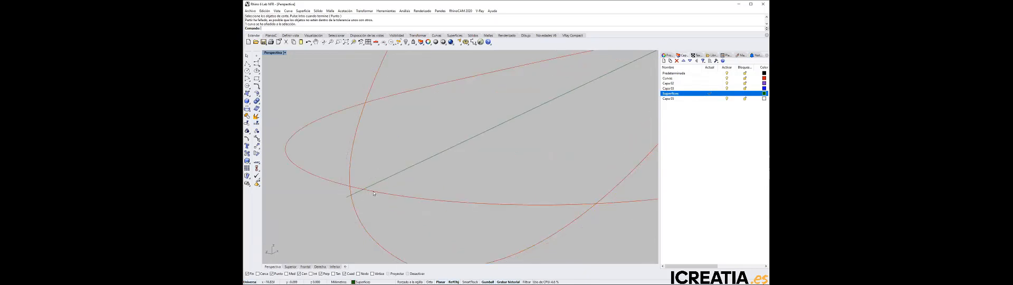
scroll(368, 177, "down", 2)
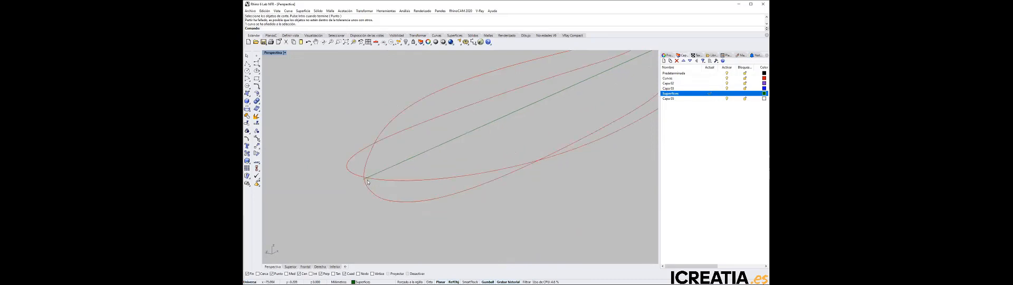
scroll(368, 181, "up", 2)
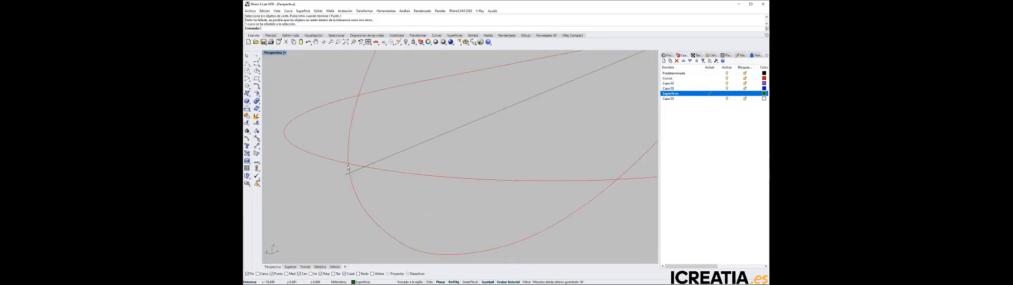
Split the profile curve into upper and lower parts at the tip, using the centreline as the cutting object, and check both parts
left_click(257, 123)
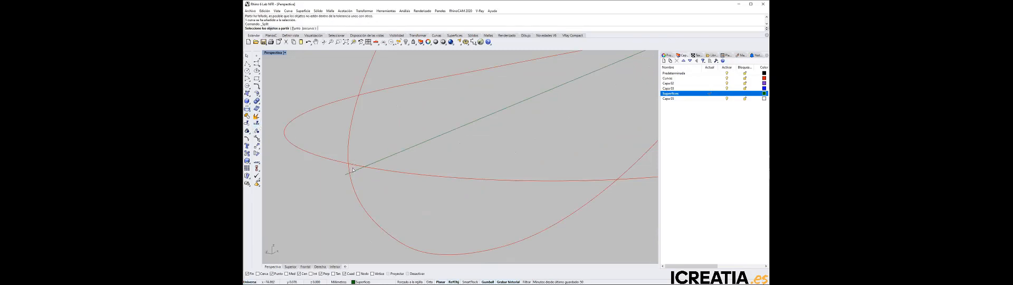
left_click(348, 167)
key("Return")
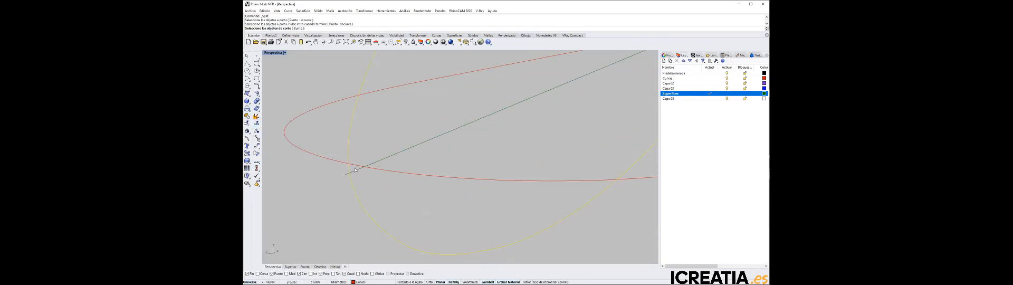
left_click(356, 170)
key("Return")
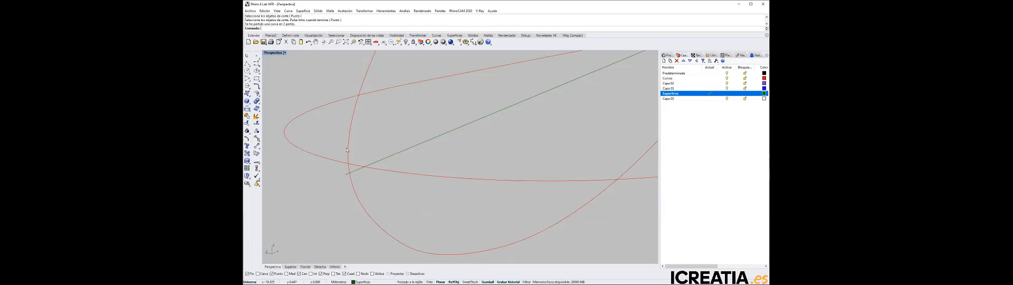
left_click(349, 153)
left_click(354, 193)
left_click(375, 191)
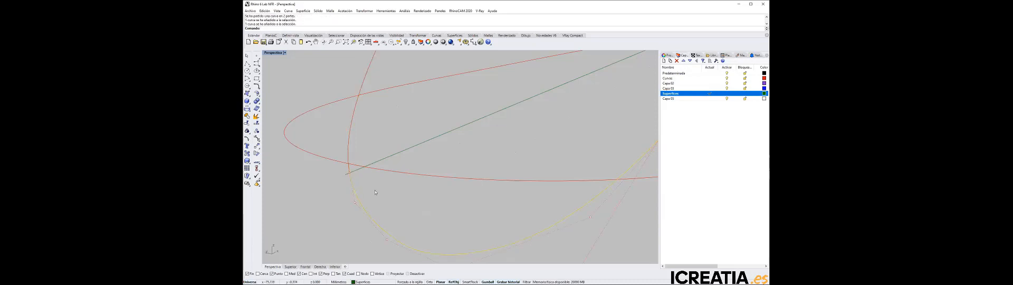
Start a Loft surface and select the two side curves and the upper and lower profile curves as its sections
scroll(383, 191, "down", 15)
scroll(384, 184, "up", 5)
scroll(384, 190, "down", 1)
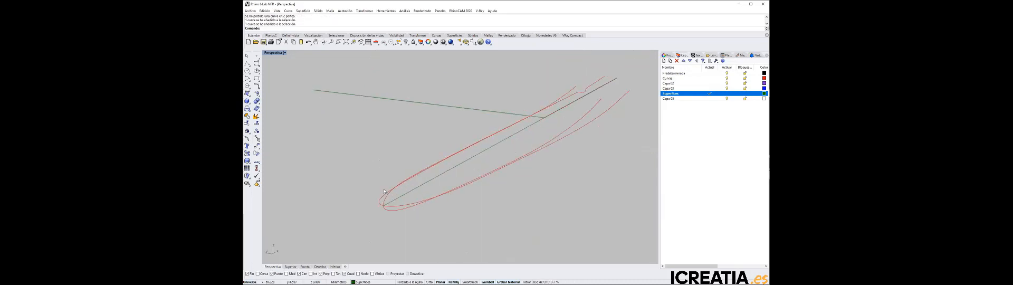
right_click_drag(518, 192, 523, 194)
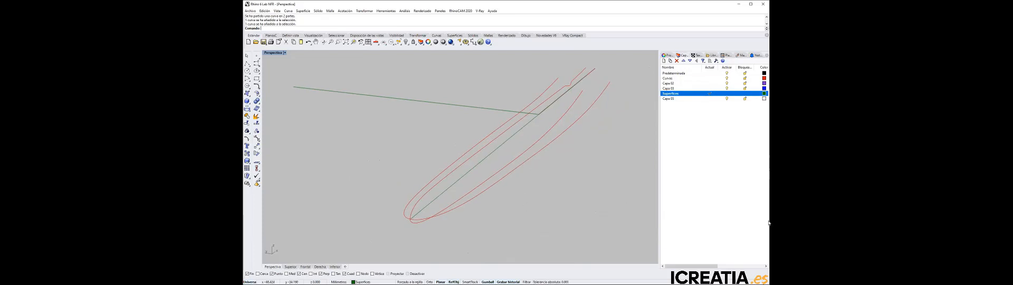
left_click(300, 11)
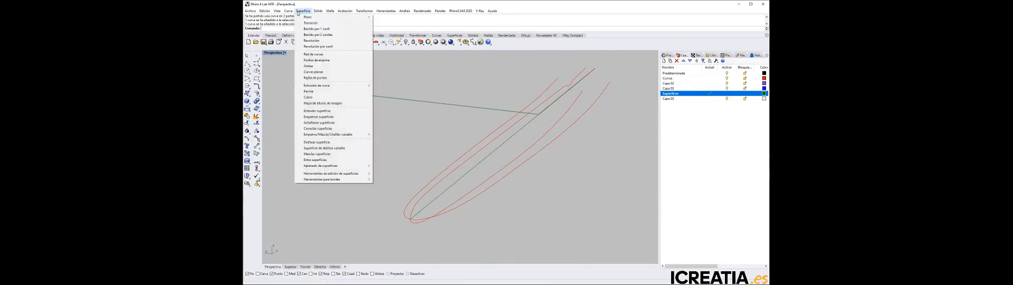
left_click(312, 24)
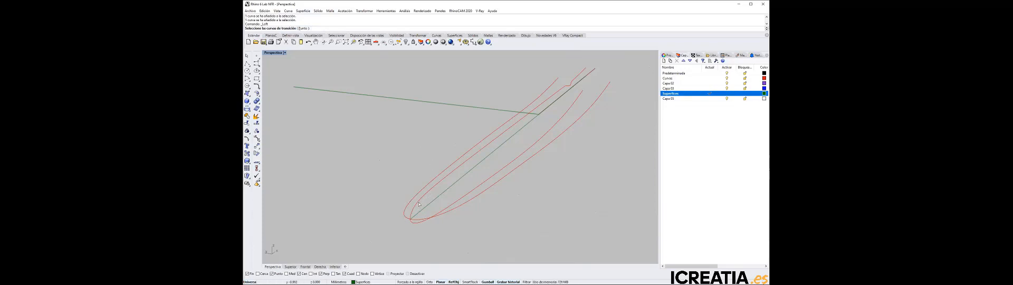
left_click(408, 215)
left_click(407, 219)
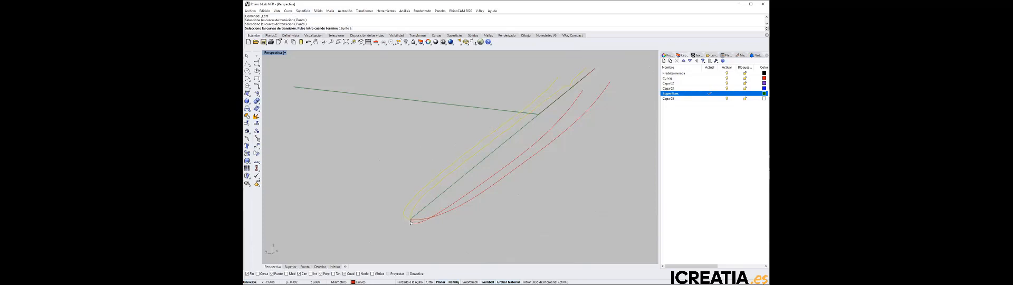
left_click(410, 222)
left_click(433, 224)
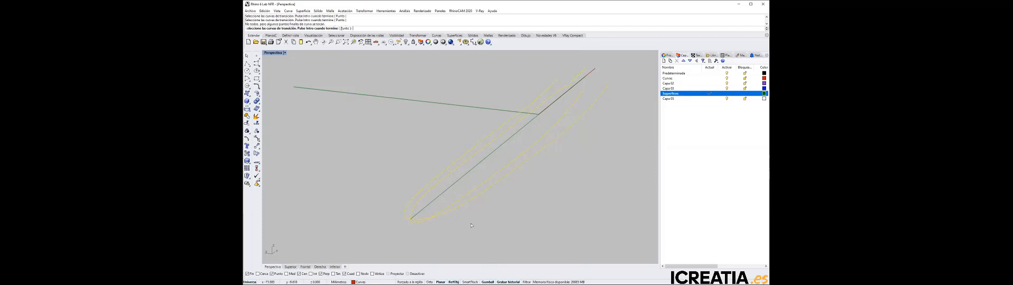
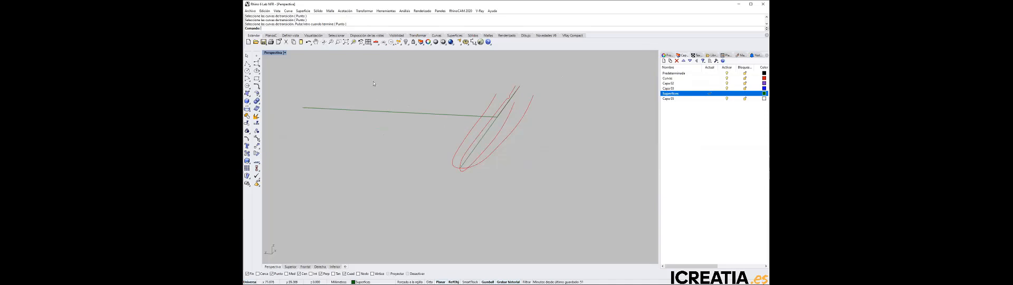
Try lofting the side curves and the upper and lower profile curves with the Secciones rectas style, and delete the trial surface
left_click(303, 11)
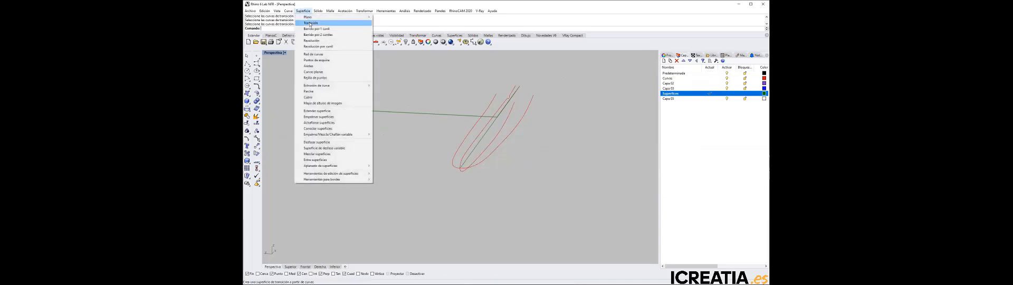
left_click(311, 23)
left_click(462, 158)
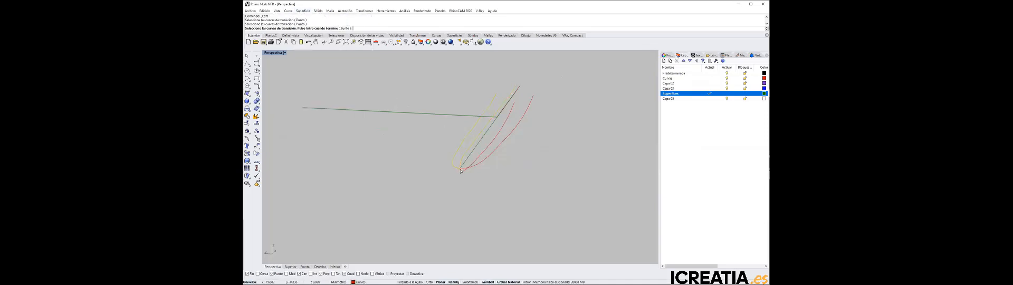
left_click(464, 169)
left_click(470, 166)
key("Return")
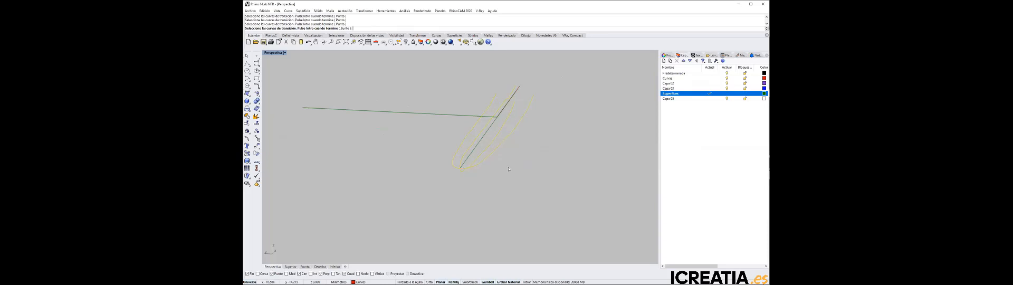
left_click(632, 88)
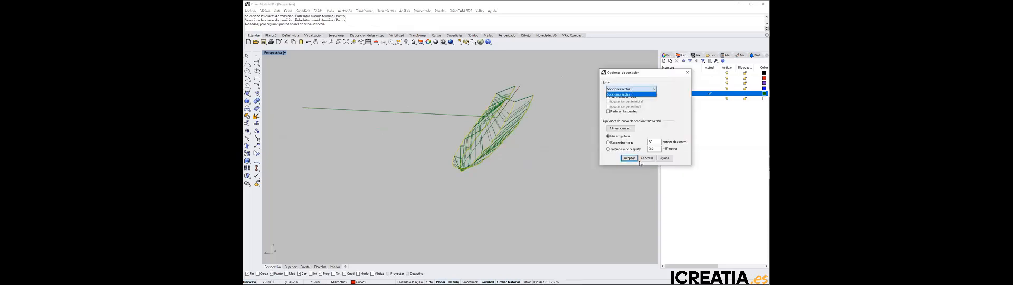
left_click(534, 150)
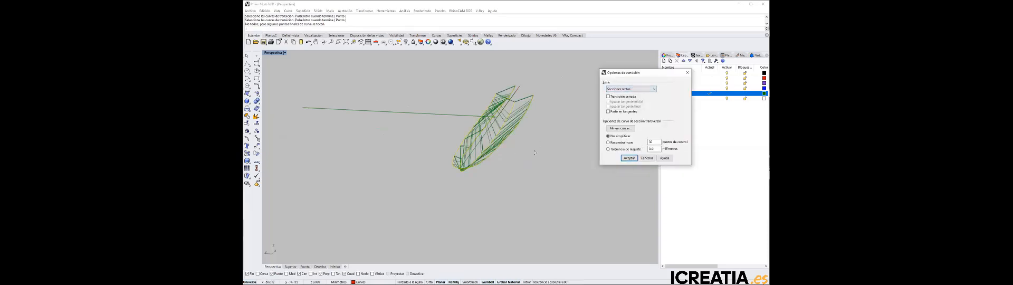
left_click(534, 150)
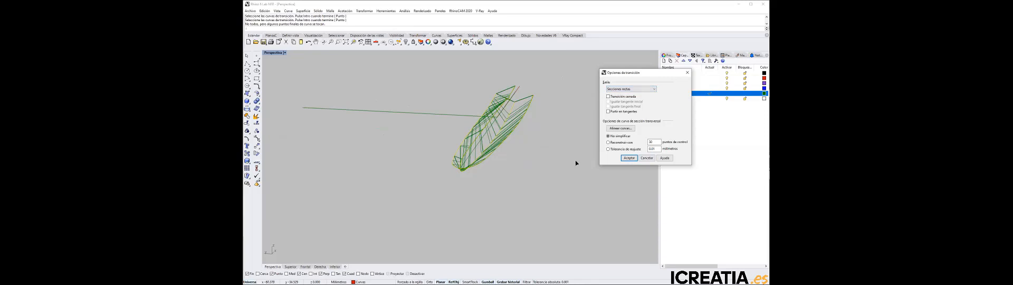
left_click(629, 158)
left_click(519, 160)
key("Delete")
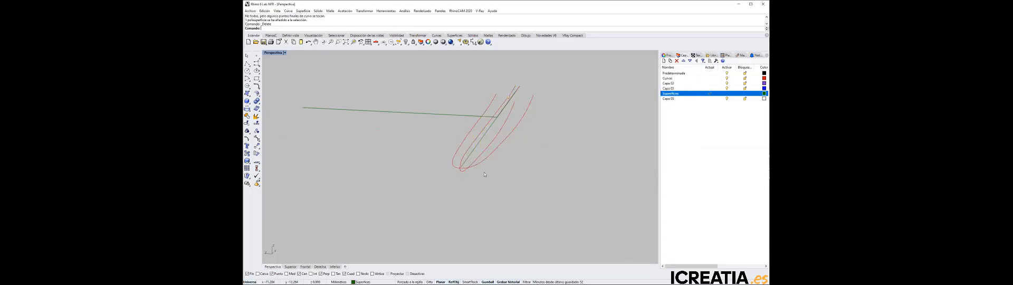
Examine up close how the profile, side curves and centreline meet at the tip in the perspective and bottom views
scroll(467, 173, "up", 2)
scroll(467, 174, "up", 3)
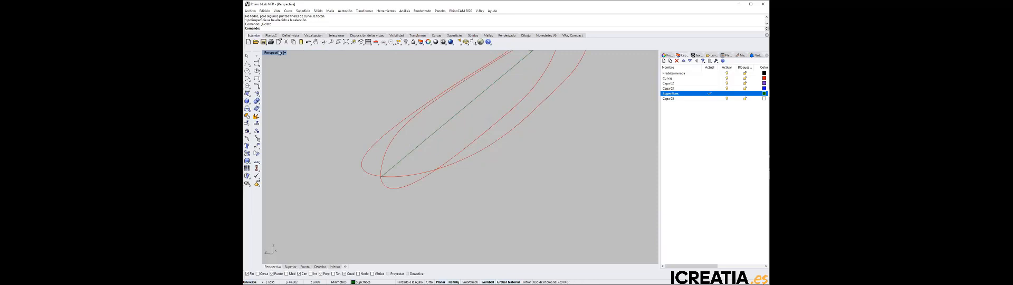
scroll(359, 164, "up", 4)
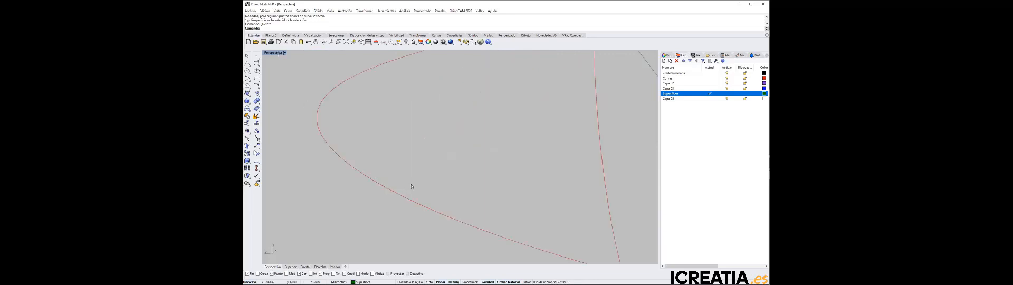
scroll(412, 185, "down", 3)
double_click(274, 52)
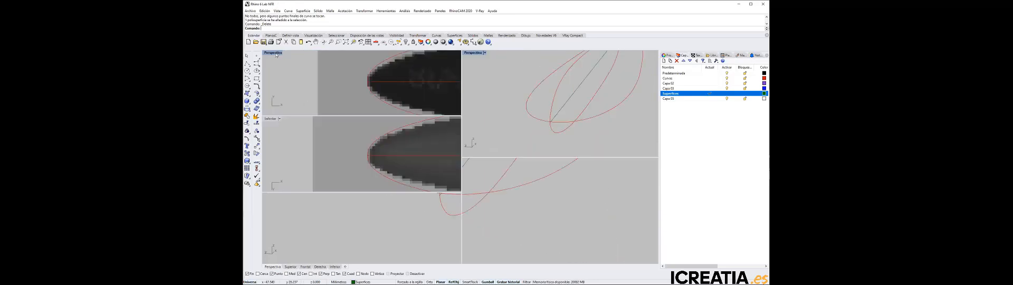
scroll(369, 156, "up", 7)
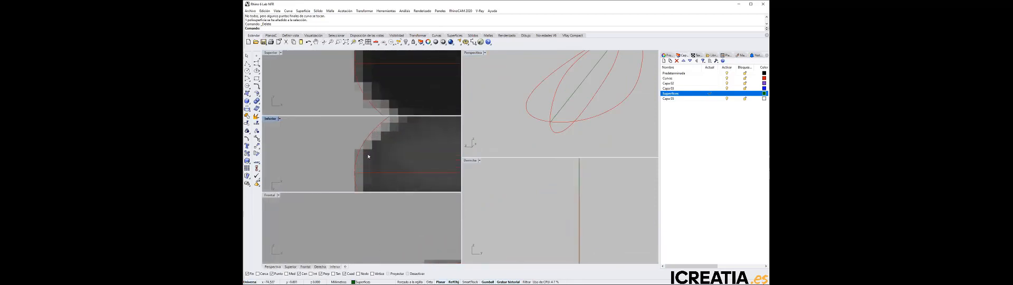
right_click_drag(354, 168, 349, 147)
scroll(347, 159, "up", 4)
scroll(347, 159, "up", 4)
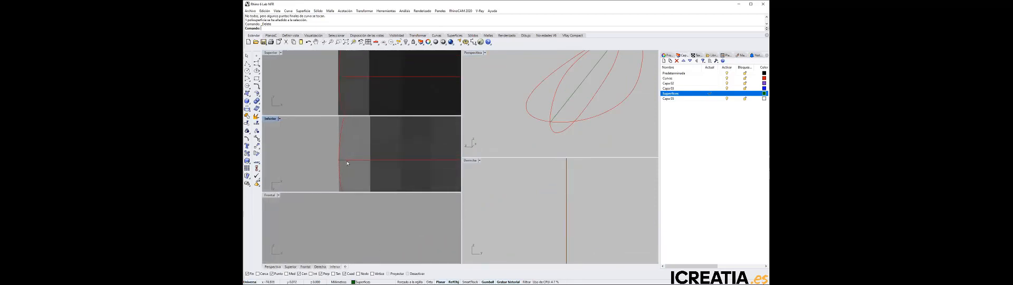
scroll(547, 121, "up", 4)
scroll(547, 119, "down", 3)
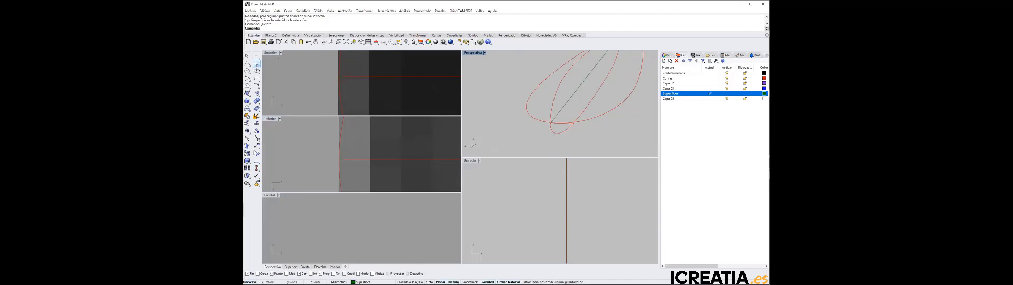
Delete the straight centreline running to the tip, leaving the side and profile curves in place
left_click(551, 126)
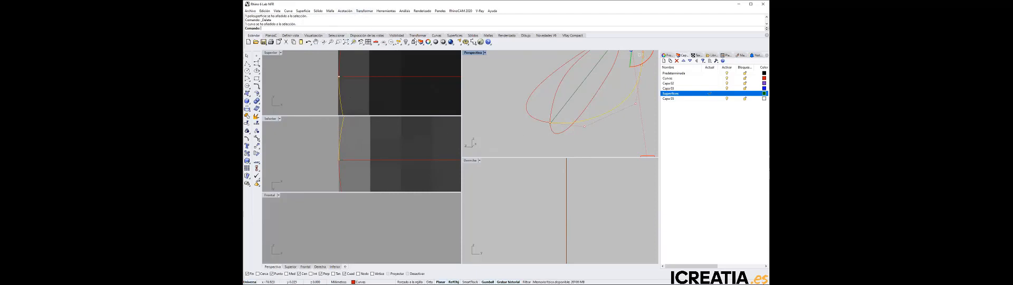
scroll(341, 160, "up", 8)
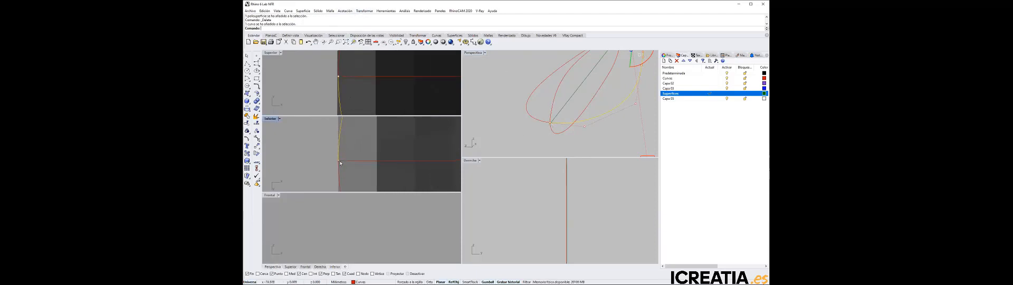
left_click(569, 99)
key("Delete")
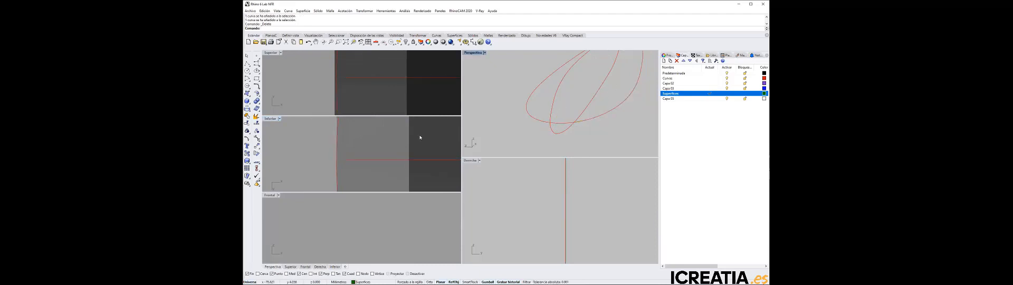
Move the end control point of the lower profile curve onto the tip where the side curves meet
left_click(359, 160)
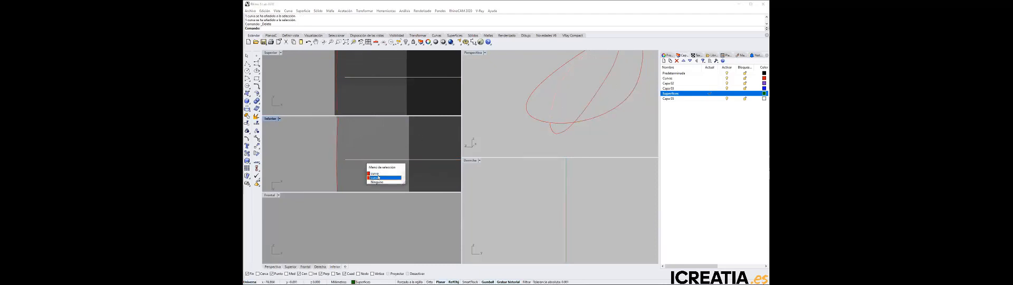
left_click(379, 177)
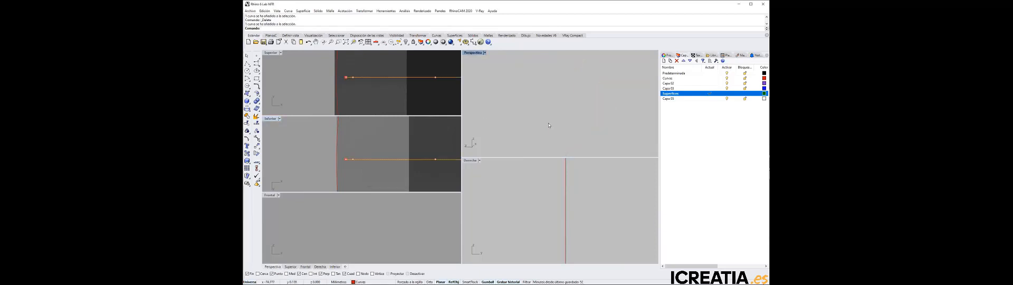
scroll(549, 122, "up", 5)
scroll(589, 142, "down", 6)
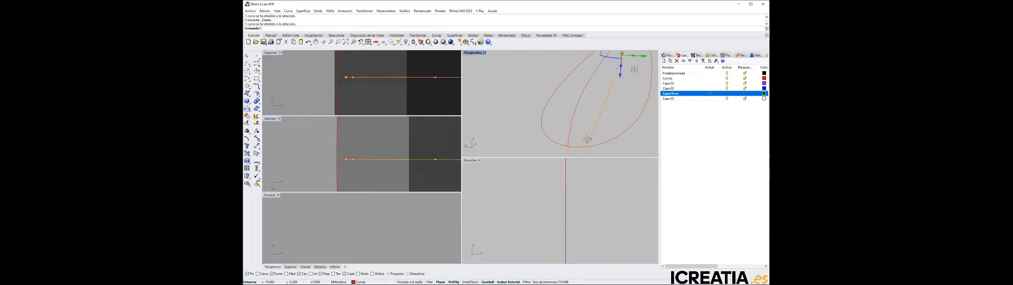
right_click_drag(537, 130, 581, 120)
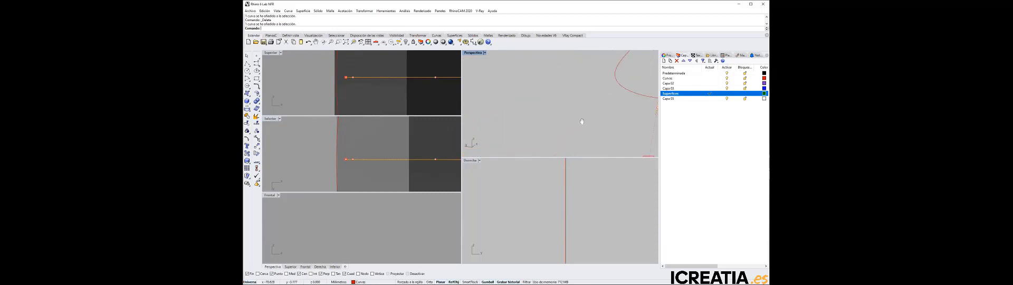
scroll(587, 118, "down", 4)
scroll(514, 122, "up", 5)
left_click_drag(571, 102, 337, 76)
scroll(609, 106, "down", 10)
scroll(623, 110, "up", 6)
scroll(572, 117, "down", 6)
scroll(538, 114, "down", 3)
scroll(524, 113, "up", 3)
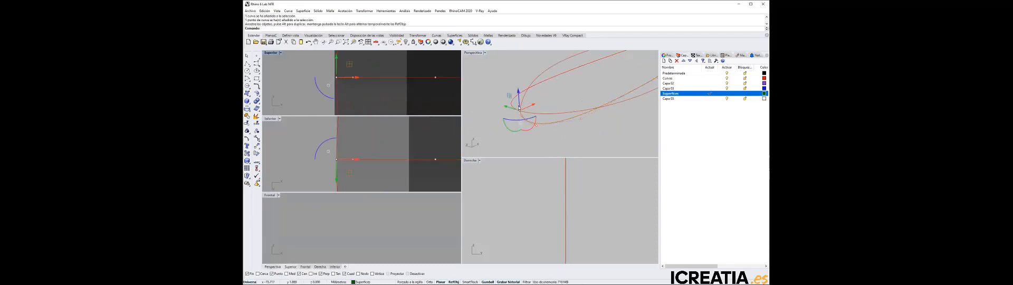
Move the end control point of the upper profile curve onto the same tip point as the side curves
scroll(526, 109, "up", 5)
scroll(525, 108, "down", 5)
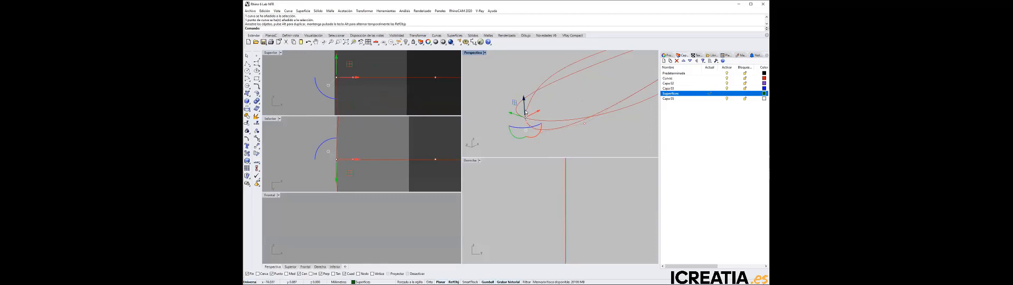
left_click(527, 111)
scroll(526, 119, "up", 4)
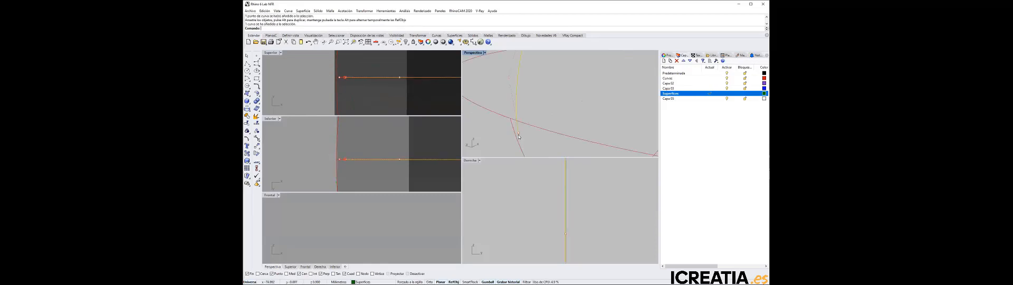
left_click_drag(519, 136, 521, 123)
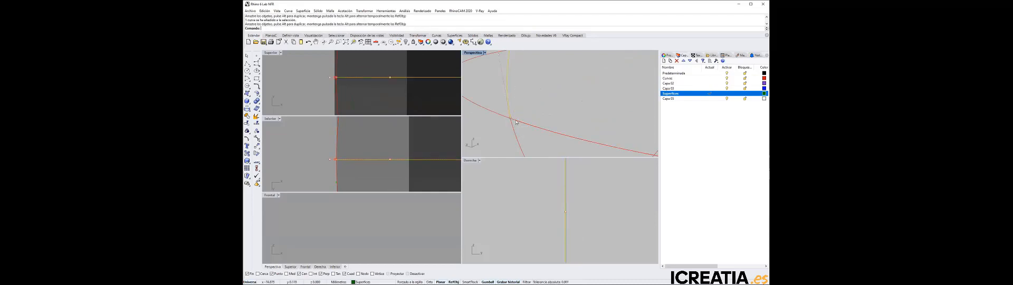
scroll(521, 123, "down", 10)
left_click(544, 109)
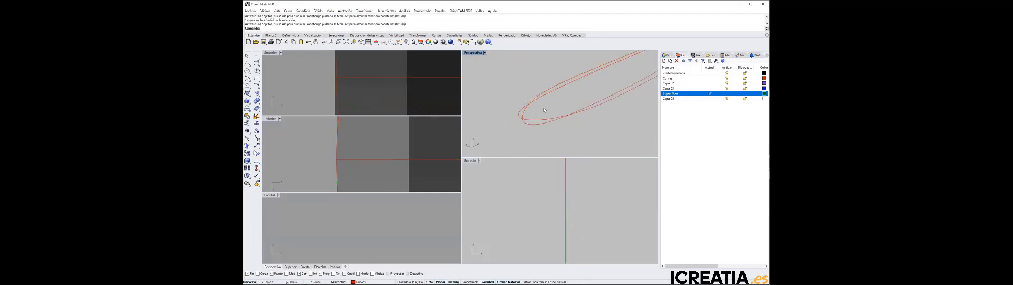
Start a Loft in the maximised perspective view with the two side curves and both profile curves as its sections
right_click_drag(543, 107, 558, 114)
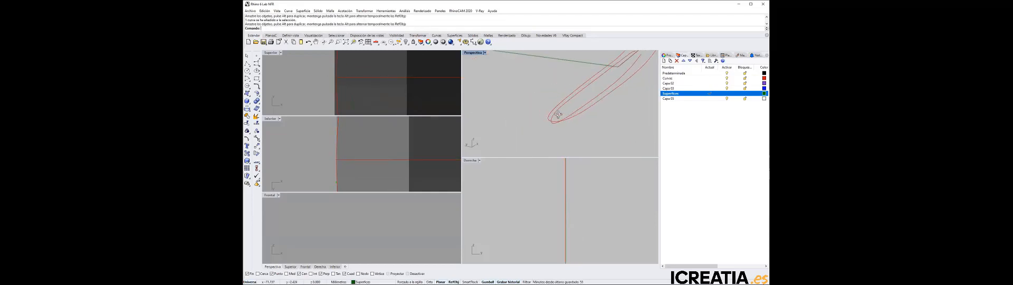
scroll(555, 120, "up", 8)
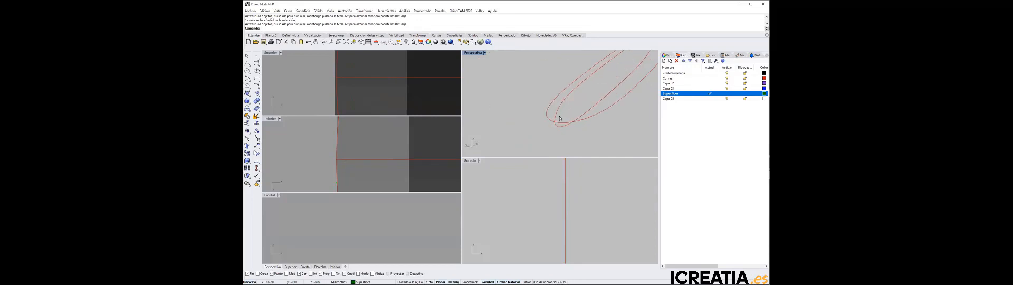
scroll(512, 91, "down", 3)
double_click(474, 54)
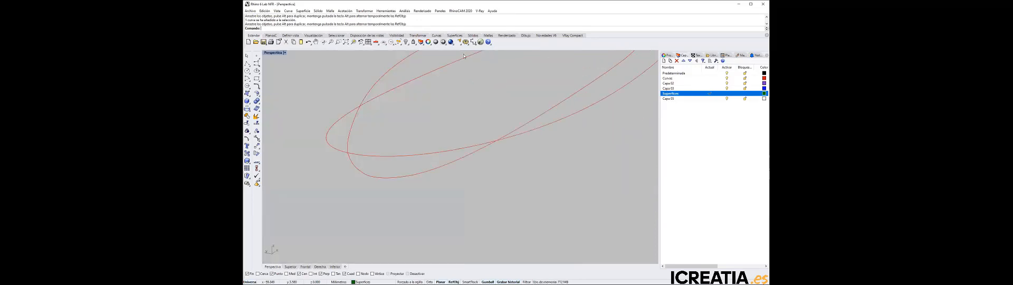
left_click(303, 10)
left_click(317, 51)
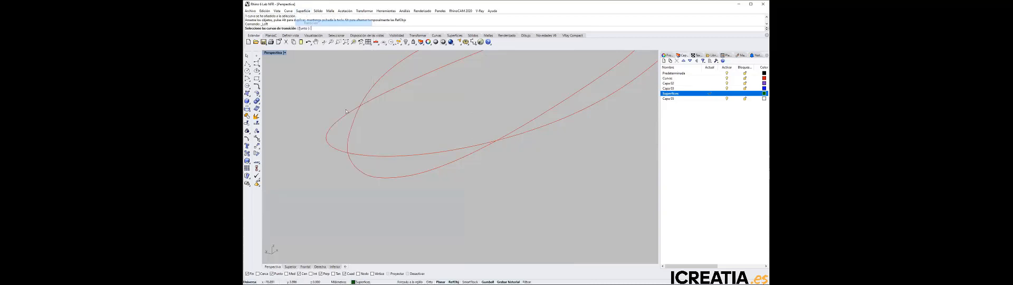
left_click(350, 132)
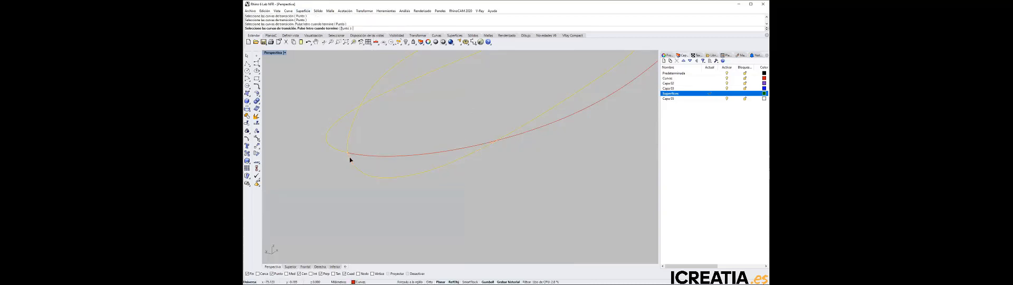
left_click(349, 157)
key("Return")
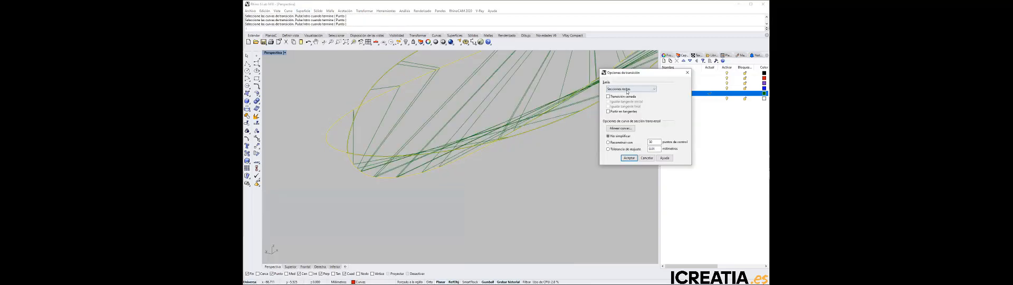
Set the loft style to Normal and enable the closed loft option (Transición cerrada)
left_click(628, 89)
left_click(625, 95)
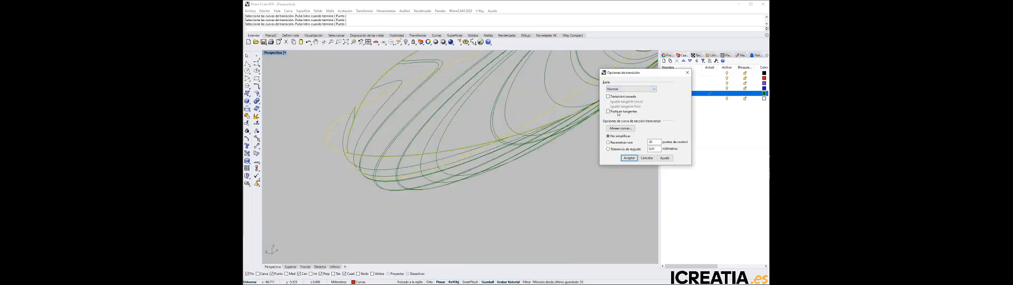
left_click(609, 97)
Move the loft options dialog aside and set the perspective view to shaded display to inspect the closed loft preview along the body
left_click_drag(628, 73, 664, 150)
scroll(529, 129, "down", 3)
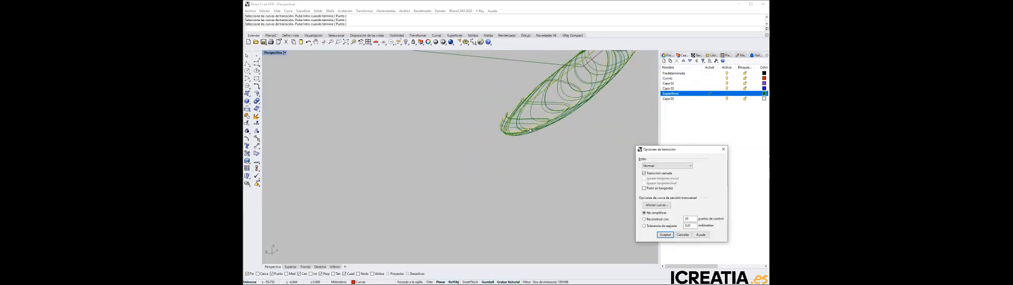
right_click_drag(529, 129, 532, 170)
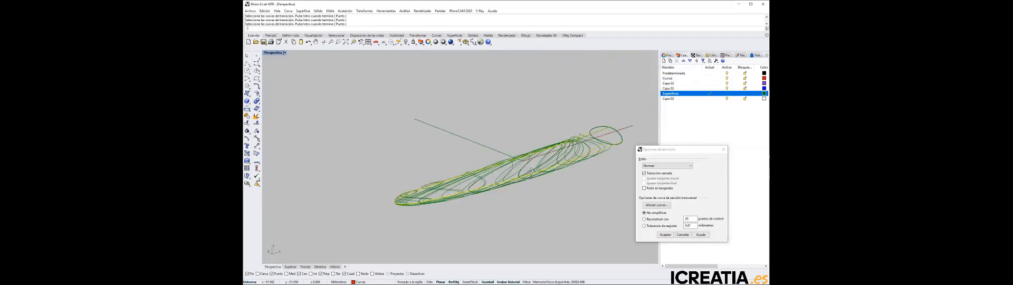
left_click(284, 53)
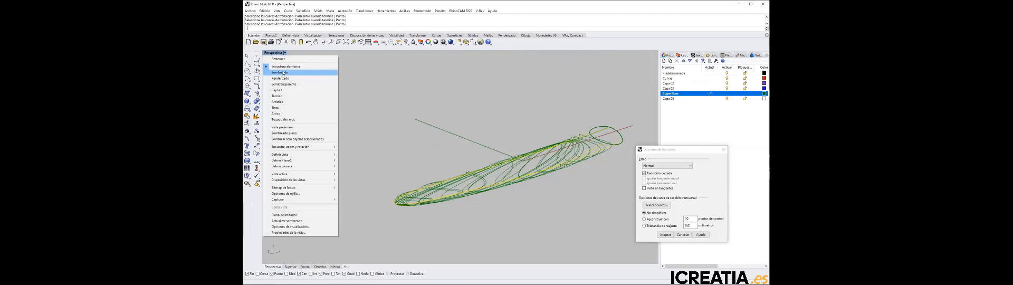
left_click(283, 72)
mouse_move(525, 165)
right_mouse_down()
mouse_move(520, 181)
mouse_move(463, 166)
mouse_move(552, 185)
mouse_move(518, 160)
mouse_move(605, 192)
right_mouse_up()
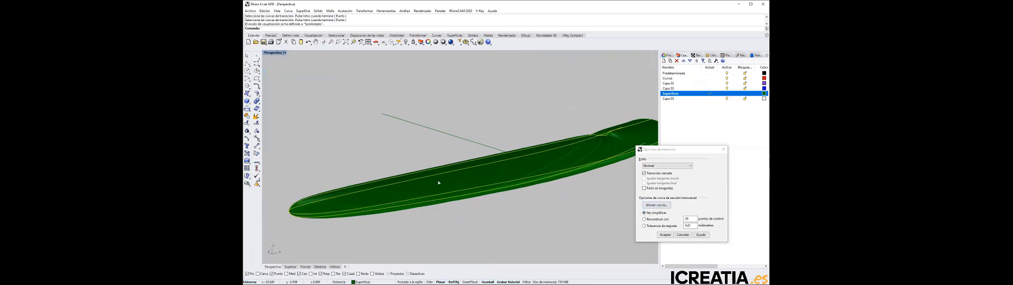
right_click_drag(439, 183, 509, 170)
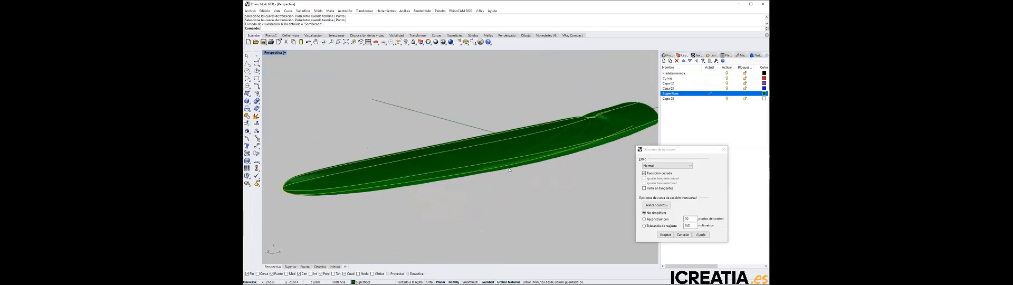
right_click_drag(549, 143, 551, 162)
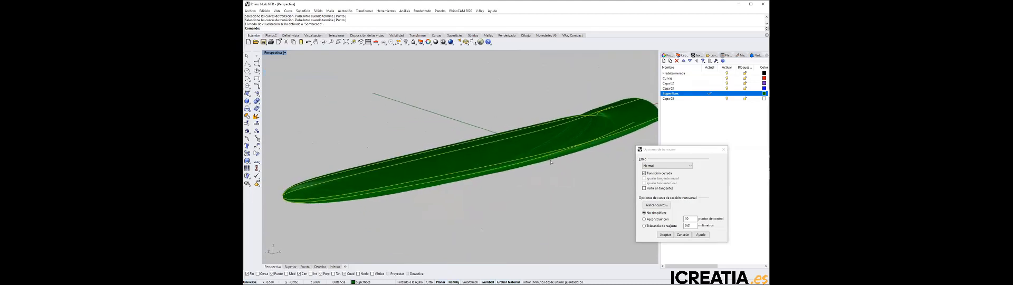
Compare the section rebuild and refit-tolerance options in the loft preview, then leave Reconstruir con selected
left_click(643, 219)
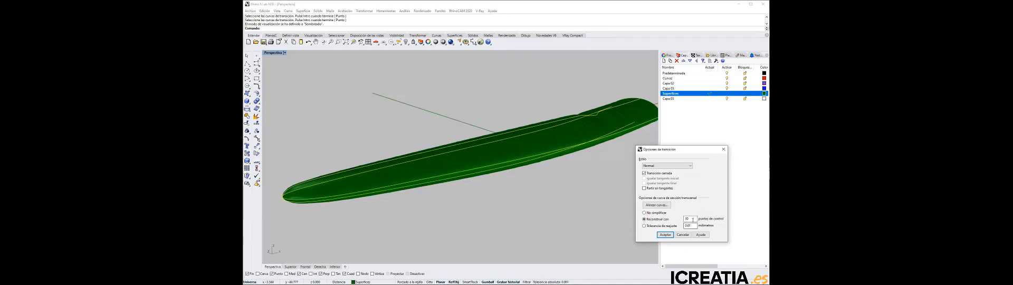
mouse_move(510, 195)
right_mouse_down()
mouse_move(563, 196)
mouse_move(581, 163)
mouse_move(505, 204)
right_mouse_up()
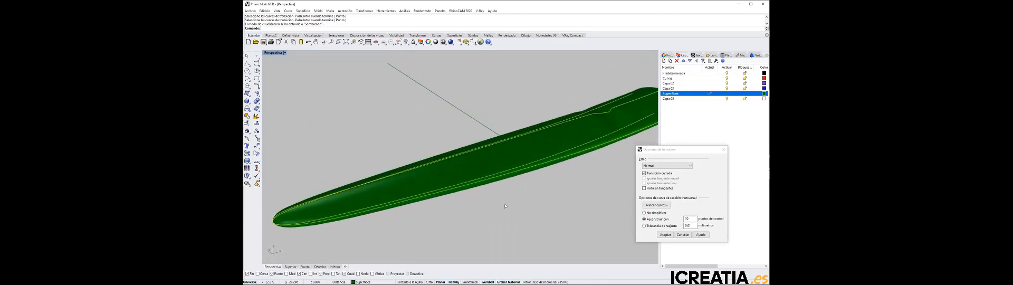
left_click(644, 225)
right_click_drag(546, 210, 584, 182)
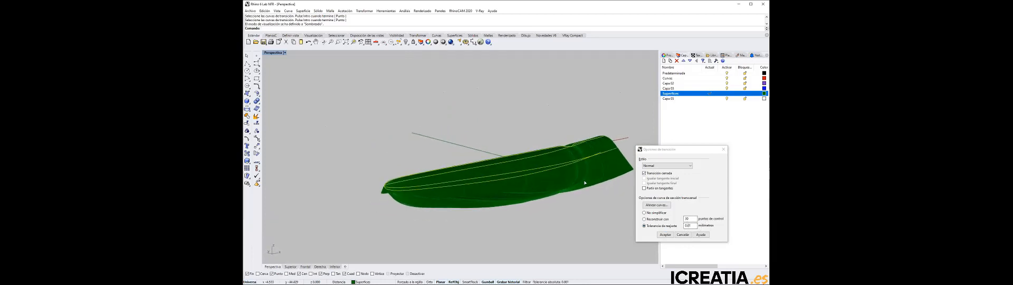
left_click(645, 219)
right_click_drag(564, 198, 556, 203)
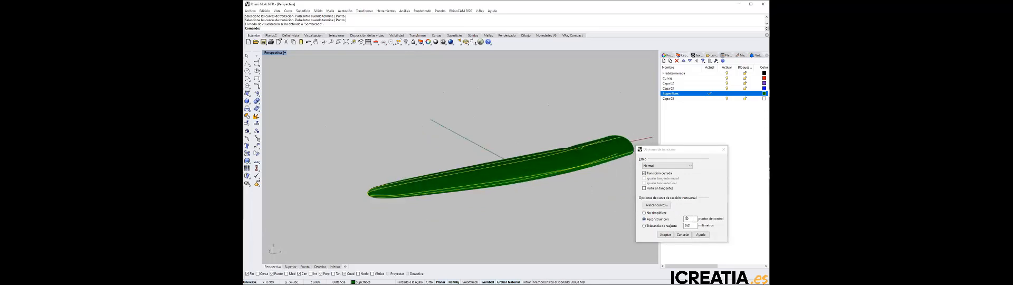
Adjust the number of rebuild control points for the section curves and create the closed loft surface
double_click(686, 218)
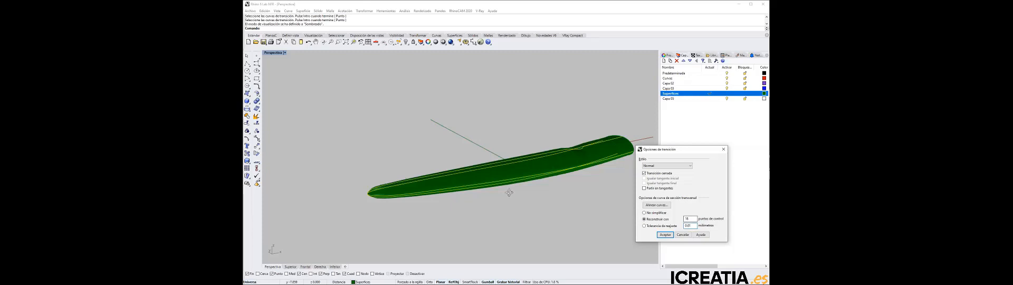
right_click_drag(509, 185, 511, 180)
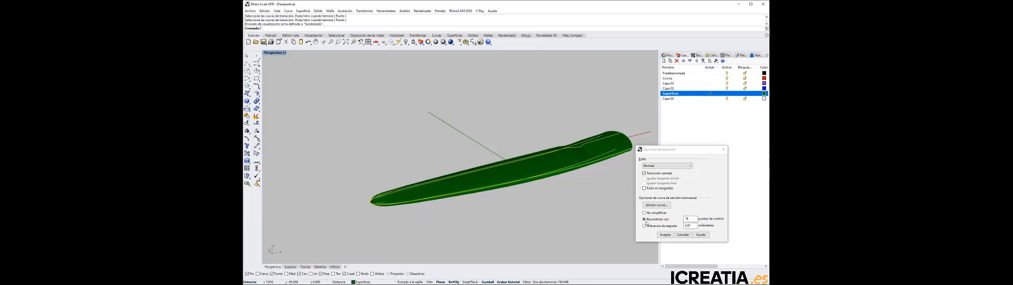
double_click(694, 218)
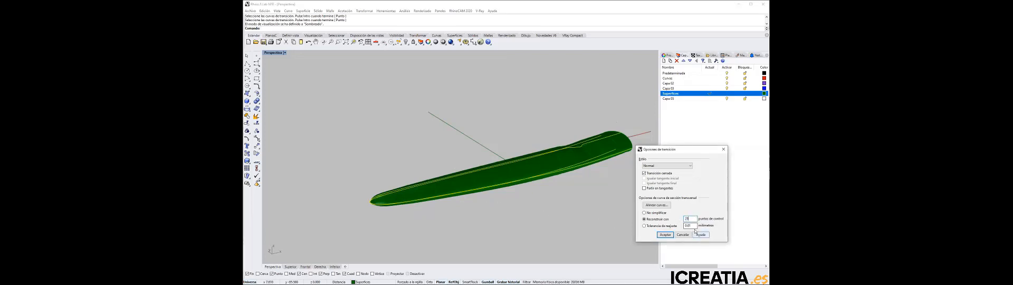
left_click(568, 199)
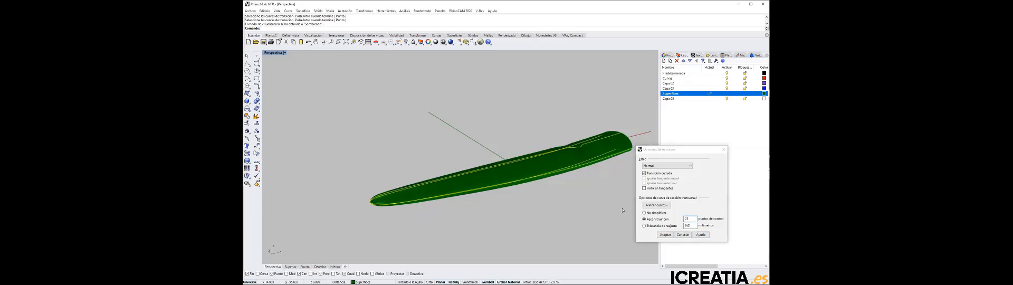
left_click(666, 235)
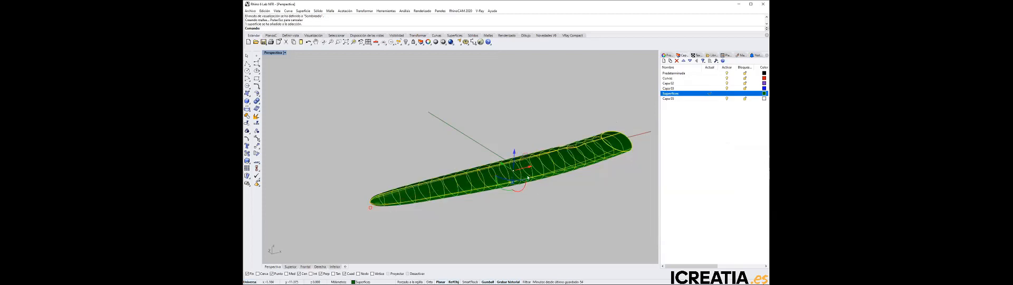
Move the lofted body away from its source curves, accept breaking its history, and deselect it
left_click_drag(509, 167, 402, 122)
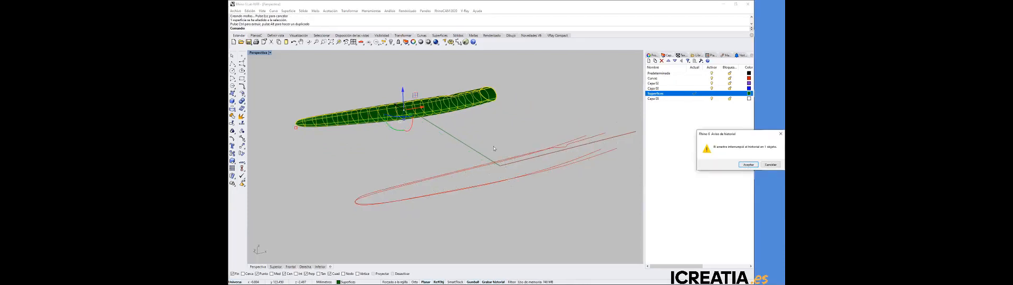
key("Return")
left_click(398, 159)
right_click_drag(398, 160, 410, 160)
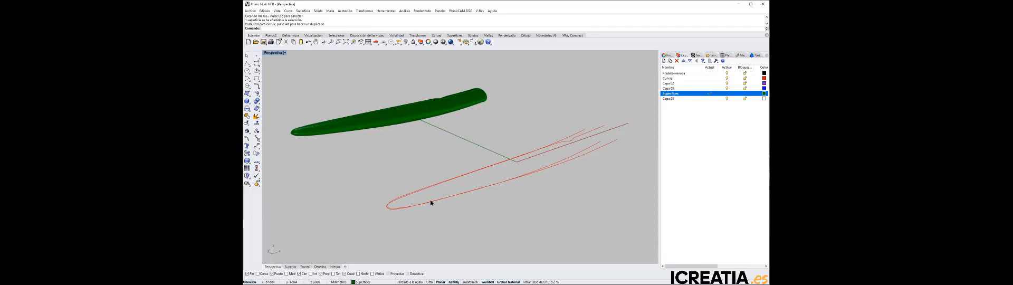
Create a second closed loft from the same two side curves and two profile curves, with Normal style and the rebuild option
right_click_drag(423, 201, 489, 198)
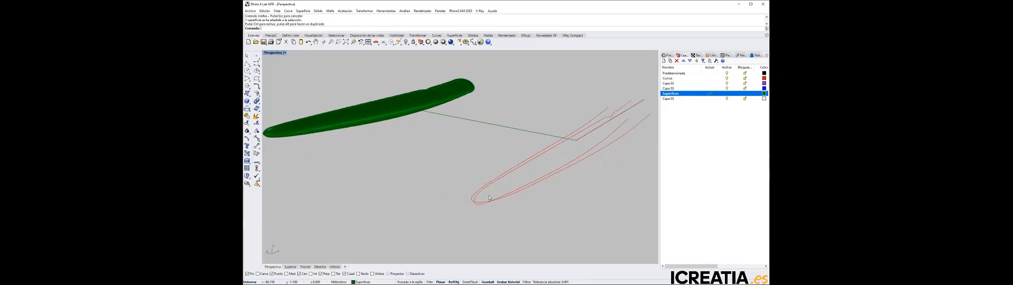
left_click(303, 11)
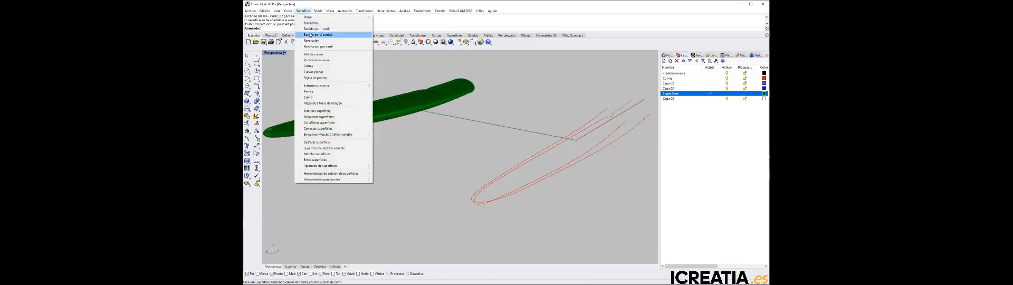
left_click(313, 25)
left_click(467, 198)
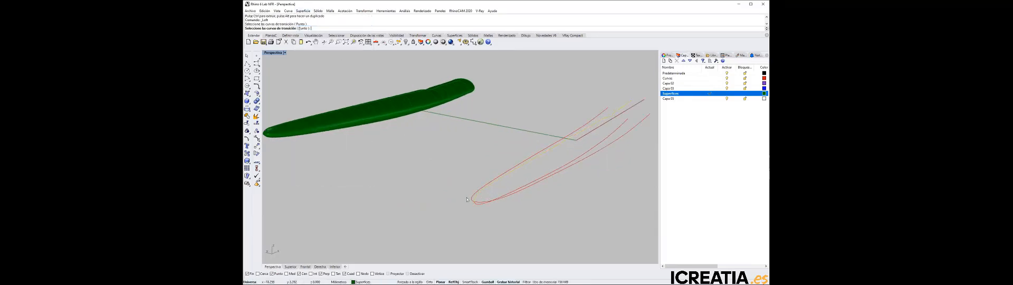
left_click(471, 201)
left_click(476, 204)
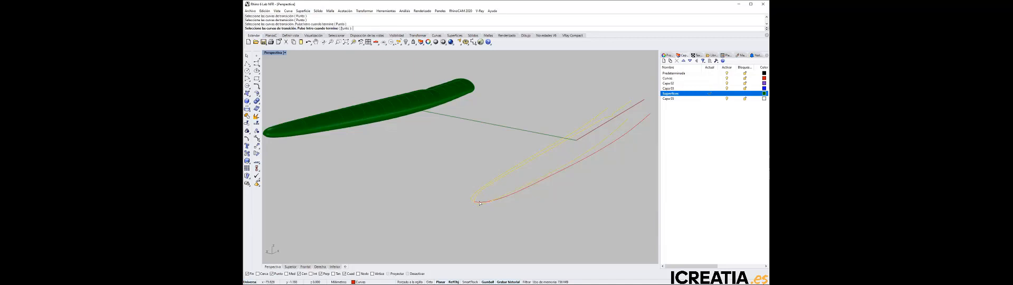
left_click(478, 202)
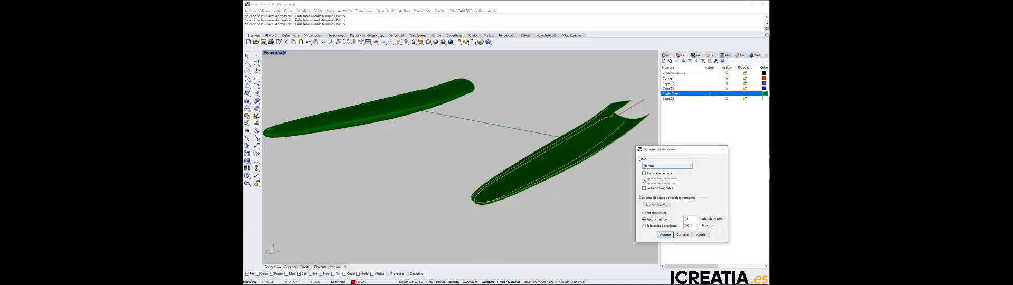
left_click(644, 173)
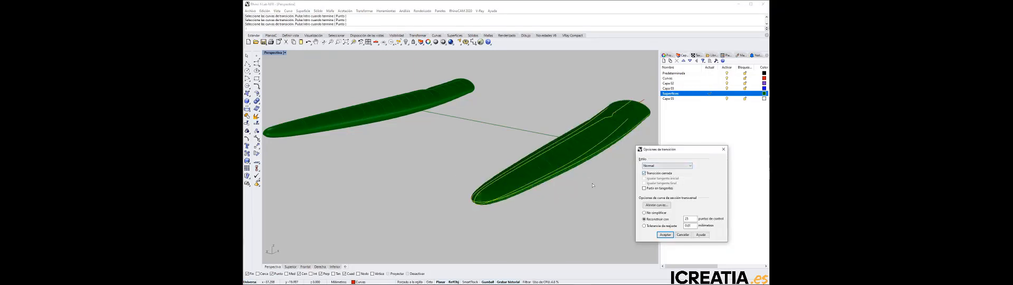
left_click(665, 235)
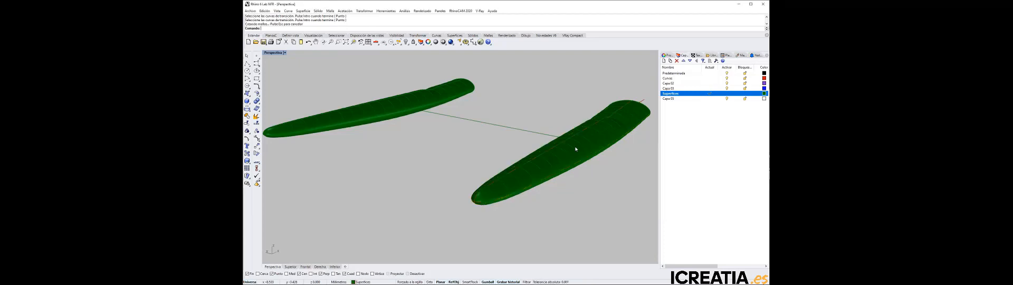
Move the second lofted body off its curves to a place beside the first one, accepting the history break
left_click(576, 149)
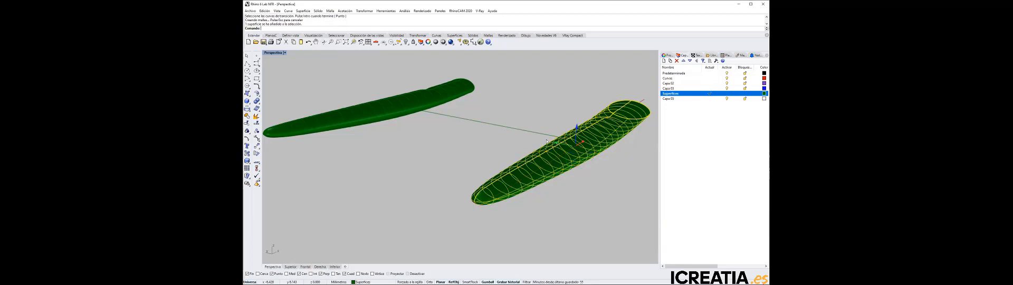
left_click_drag(547, 141, 461, 125)
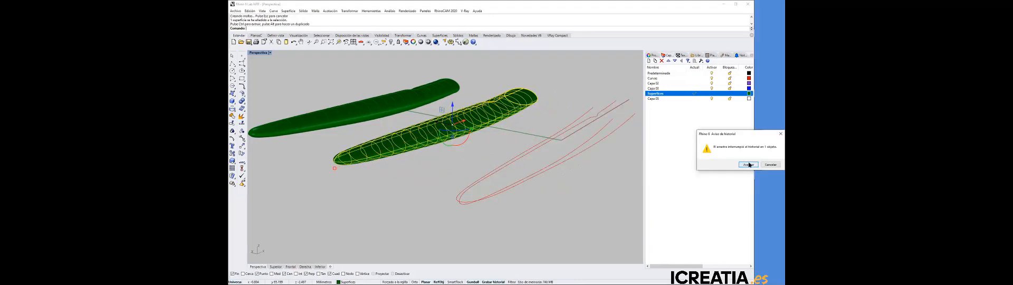
left_click(748, 164)
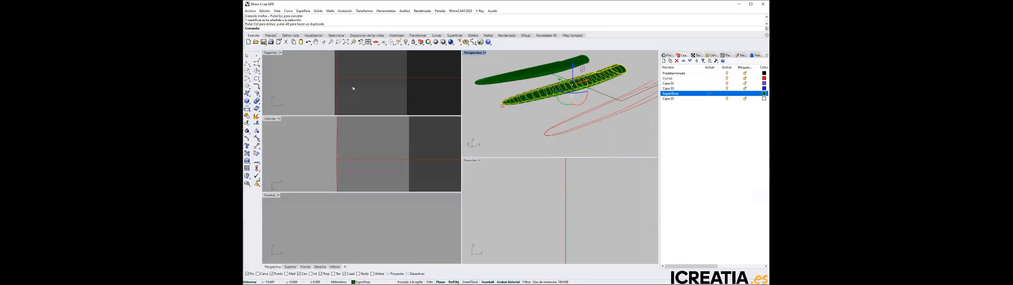
Return to the multi-viewport layout, frame the reference images and bodies in the views, and clear the selection
scroll(353, 89, "down", 20)
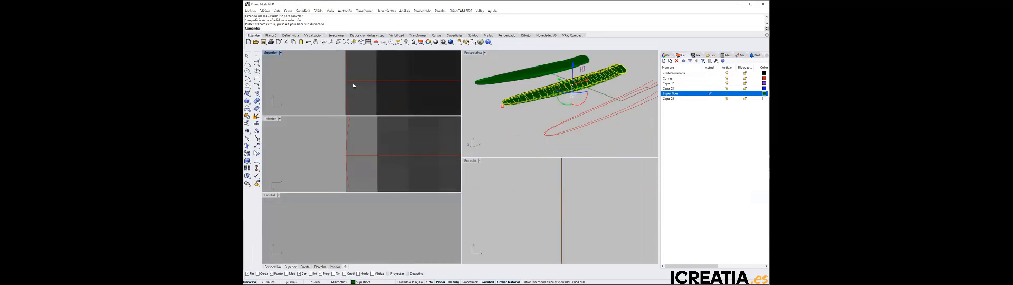
scroll(370, 88, "down", 10)
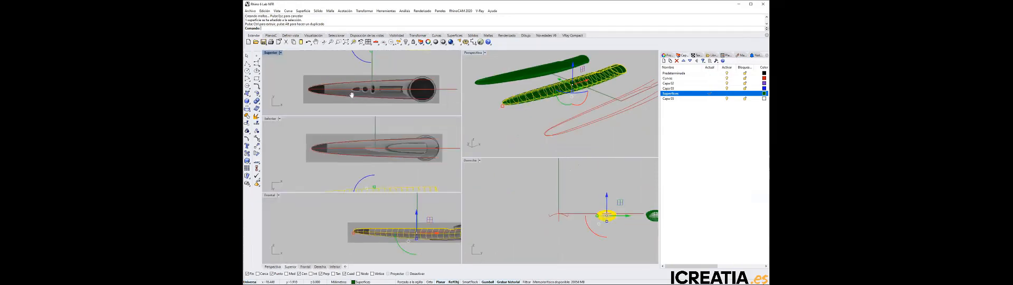
right_click_drag(379, 88, 378, 93)
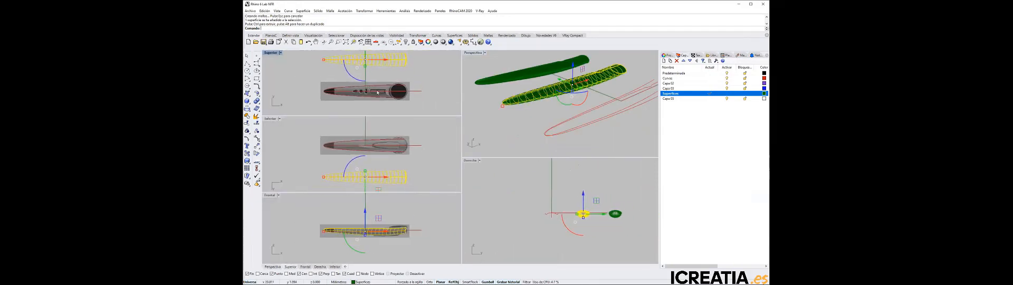
scroll(549, 127, "up", 5)
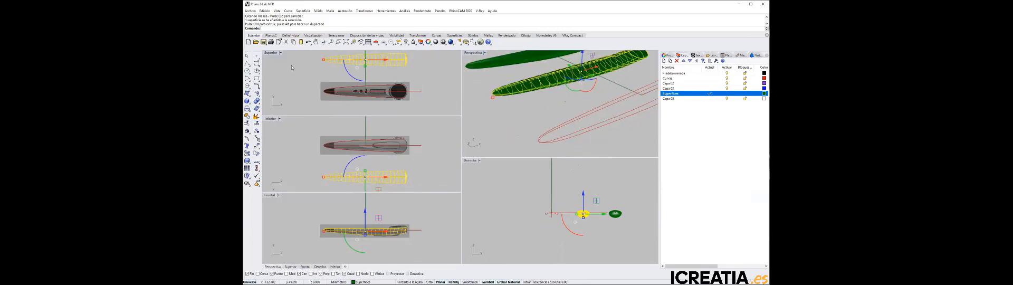
left_click(283, 71)
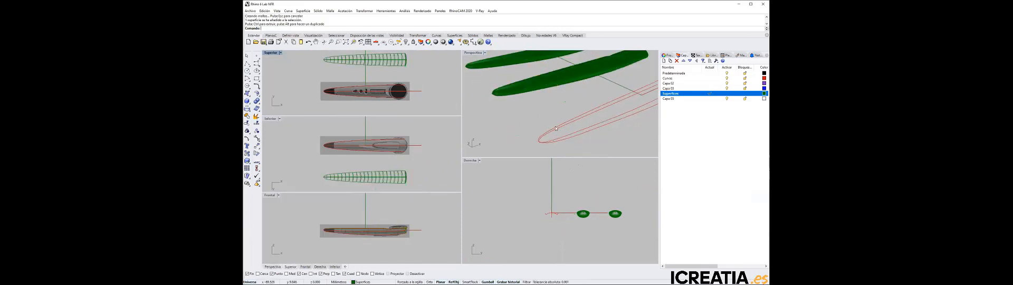
Start the cross-section profiles command (Perfiles de sección transversal) with the side and profile curves picked in order around the tip
left_click(288, 10)
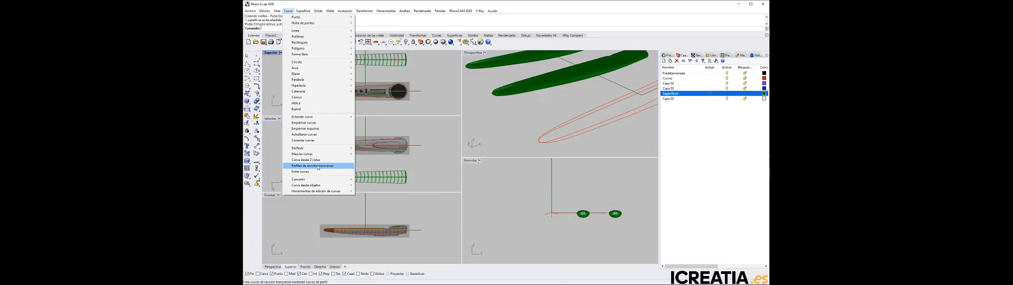
left_click(318, 167)
scroll(554, 136, "up", 5)
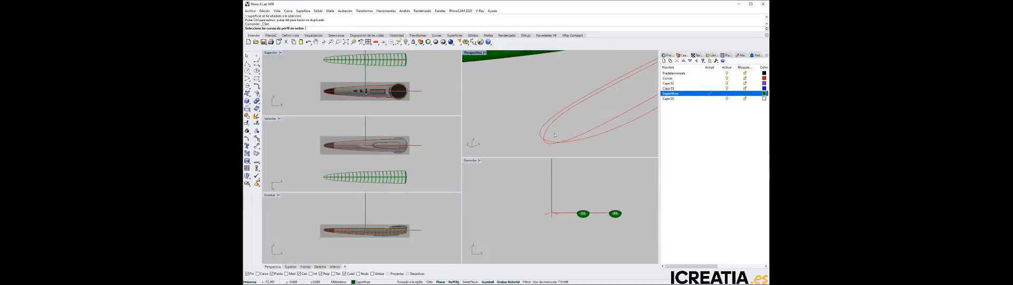
left_click(547, 134)
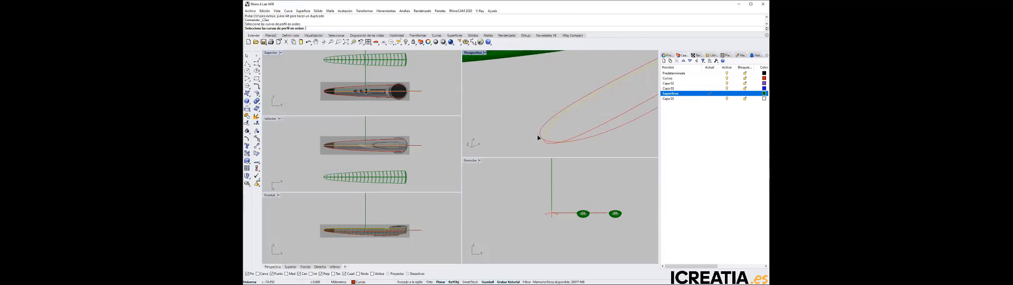
left_click(546, 141)
left_click(547, 143)
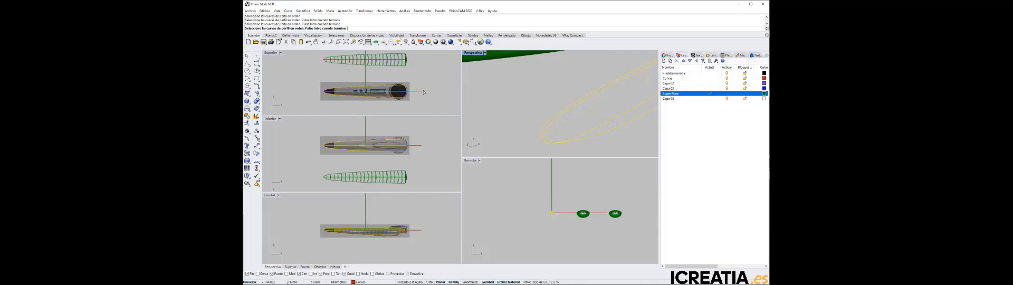
Confirm the picked curves and, in the top view, create five vertical cross-section profiles along the handset's dark tip
right_click(344, 69)
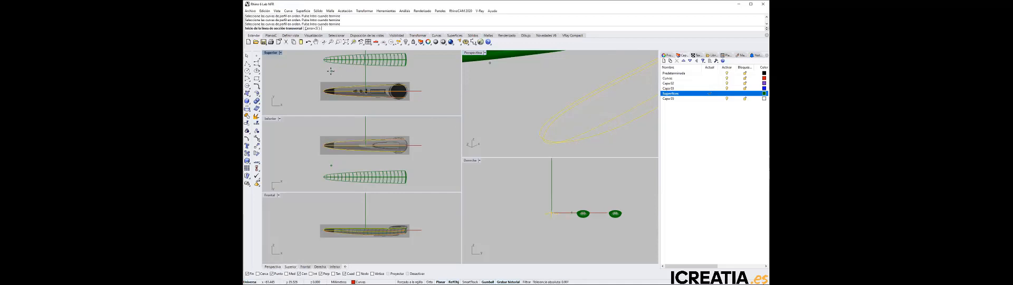
scroll(326, 76, "up", 6)
right_click_drag(349, 80, 318, 63)
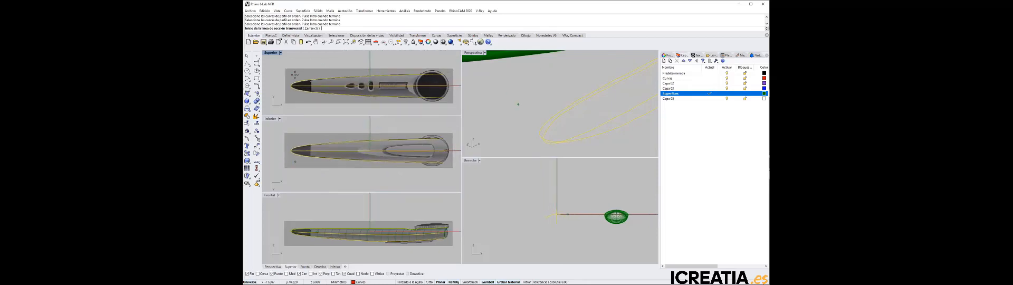
scroll(295, 75, "up", 3)
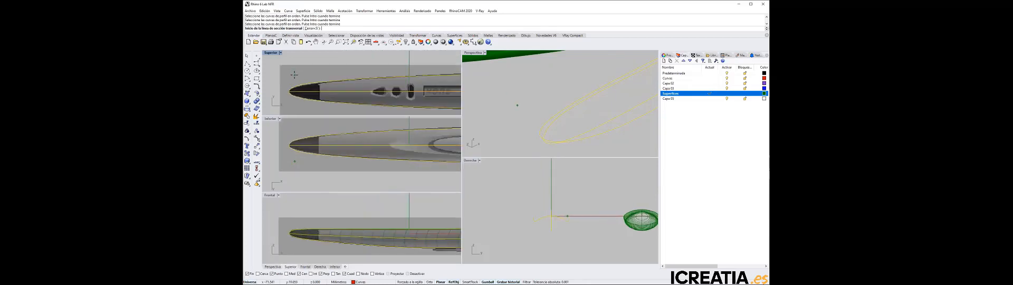
double_click(271, 53)
right_click_drag(328, 115, 441, 109)
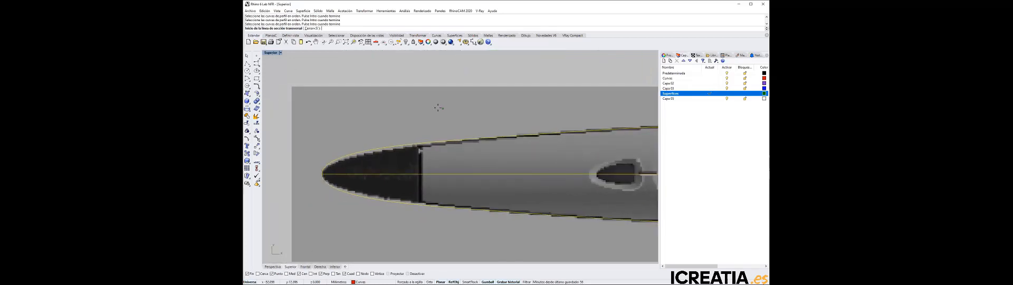
left_click(328, 146)
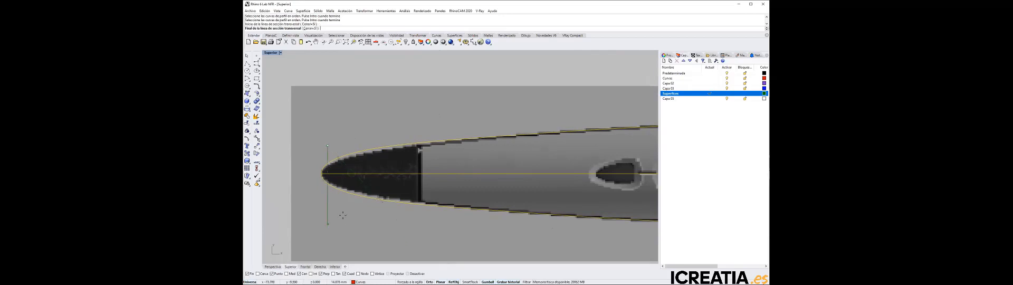
left_click(341, 210)
left_click(343, 133)
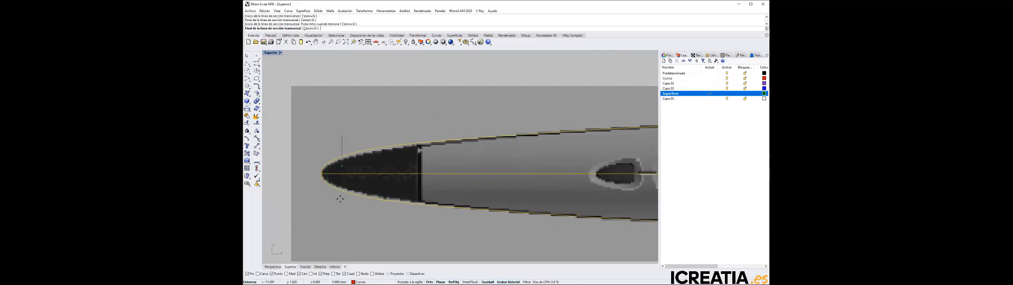
left_click(340, 235)
left_click(360, 126)
left_click(358, 214)
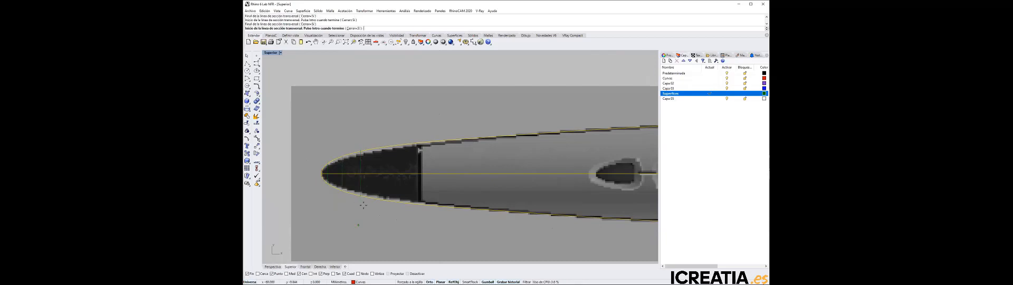
left_click(387, 122)
left_click(387, 233)
left_click(412, 125)
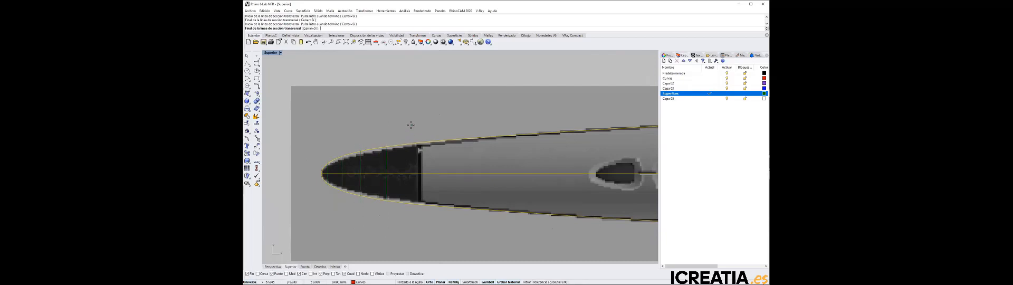
left_click(411, 223)
Add four cross-section profiles along the body, from just behind the dark tip to just past the three buttons
left_click(448, 111)
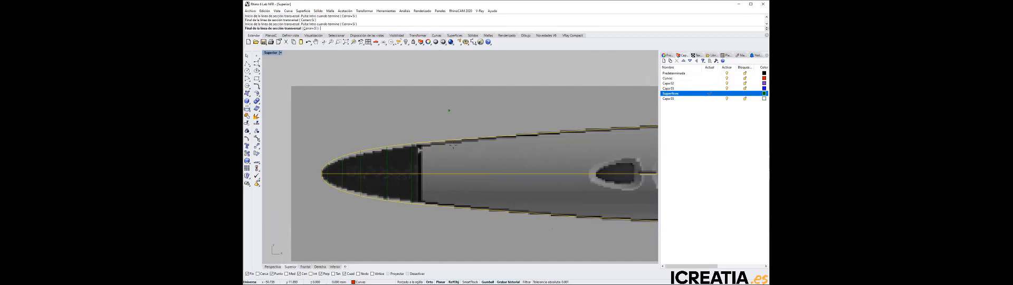
left_click(447, 220)
left_click(511, 121)
left_click(512, 249)
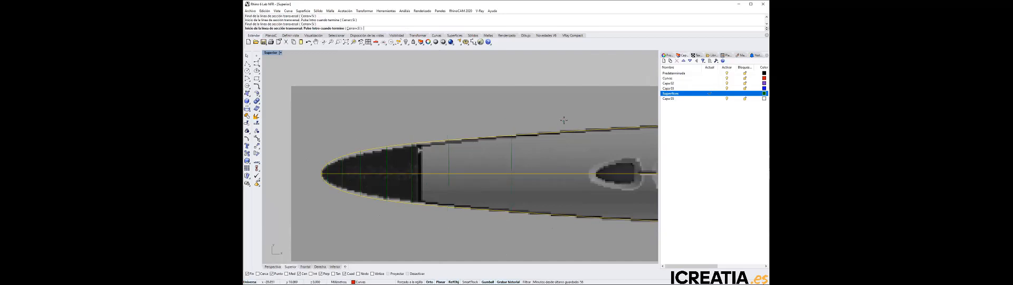
scroll(507, 123, "down", 4)
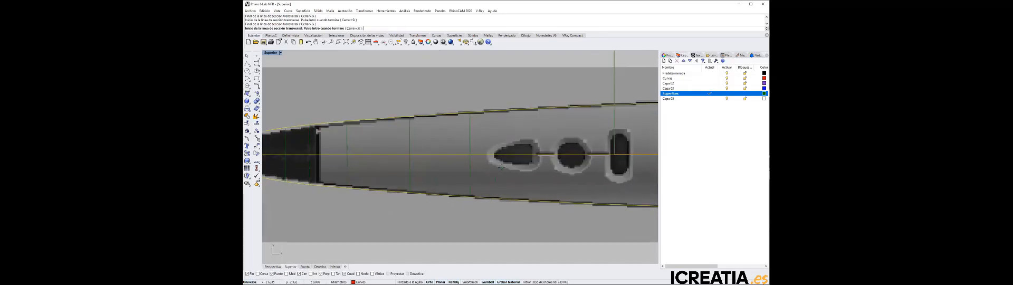
left_click(512, 129)
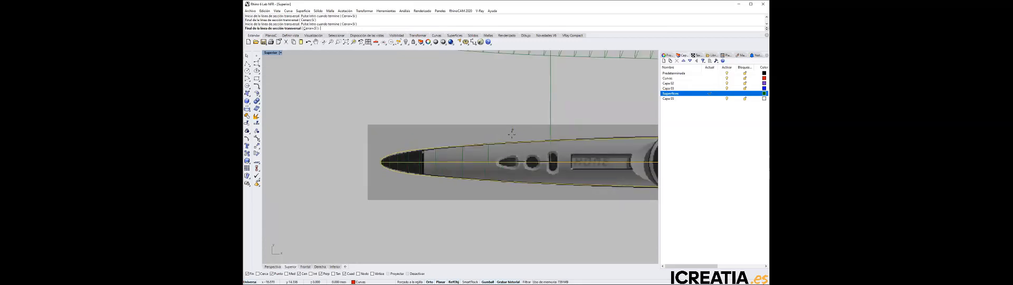
left_click(515, 194)
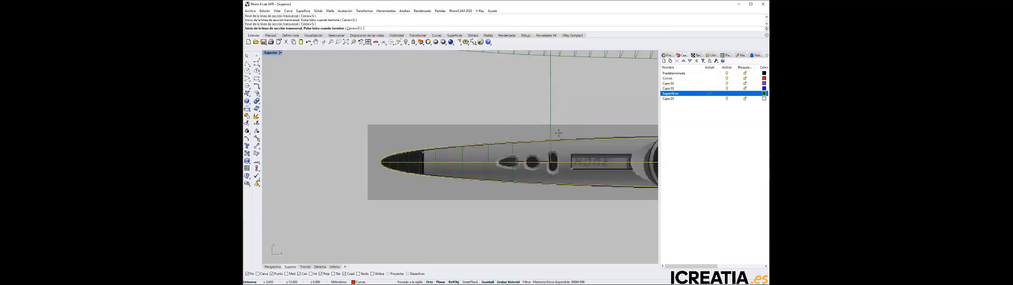
left_click(559, 132)
left_click(560, 193)
Add three cross-section profiles across the body along the display area
left_click(579, 131)
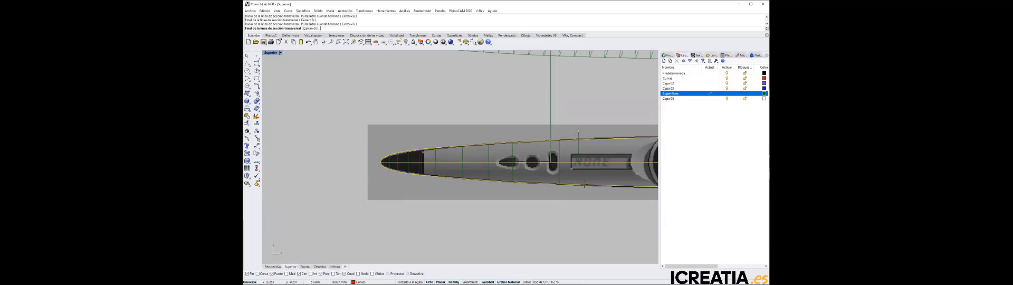
left_click(585, 201)
left_click(594, 129)
left_click(595, 201)
left_click(609, 131)
left_click(611, 201)
Add three closely spaced cross-section profiles between the end of the display and the round head
right_click_drag(631, 221, 530, 235)
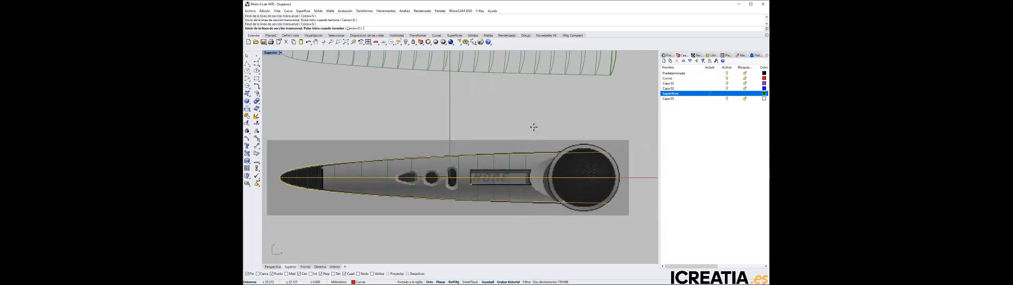
left_click(534, 132)
left_click(534, 217)
left_click(540, 133)
left_click(539, 214)
left_click(551, 125)
left_click(546, 212)
Add five cross-section profiles across the round head, up to the rear end of the body curves
left_click(563, 120)
left_click(563, 226)
left_click(577, 127)
left_click(575, 229)
left_click(589, 124)
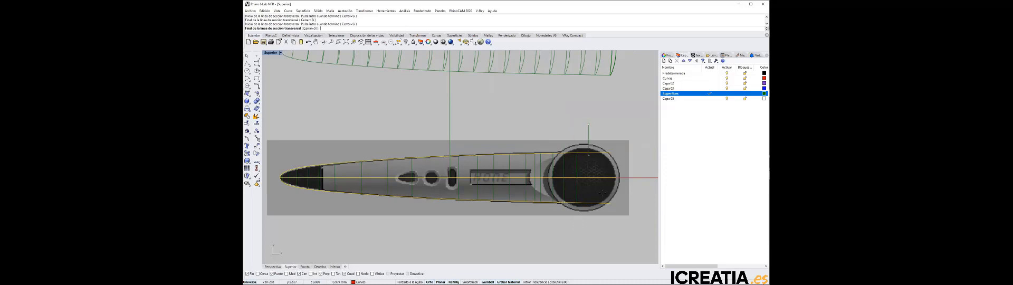
left_click(598, 233)
left_click(600, 127)
left_click(599, 244)
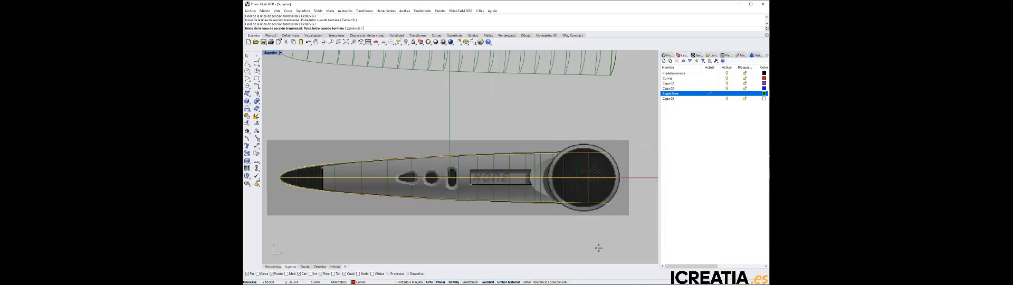
left_click(610, 124)
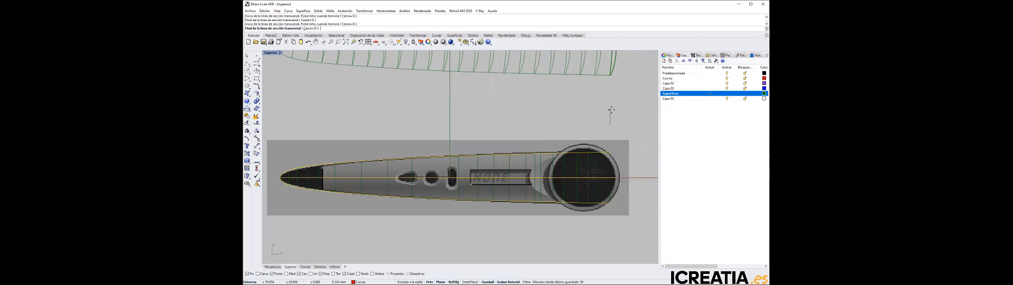
left_click(606, 213)
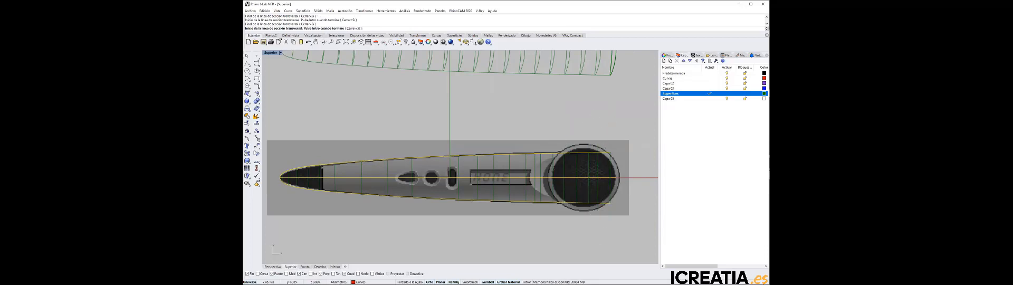
Add one more cross-section profile in the transition between the display and the round head
scroll(539, 180, "up", 4)
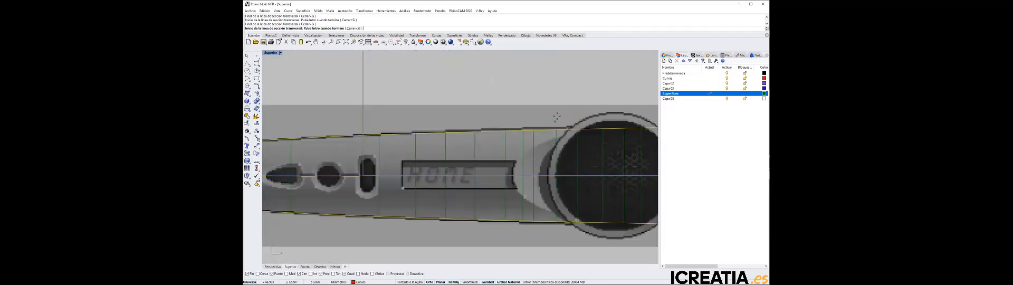
left_click(528, 97)
left_click(526, 231)
scroll(511, 103, "down", 5)
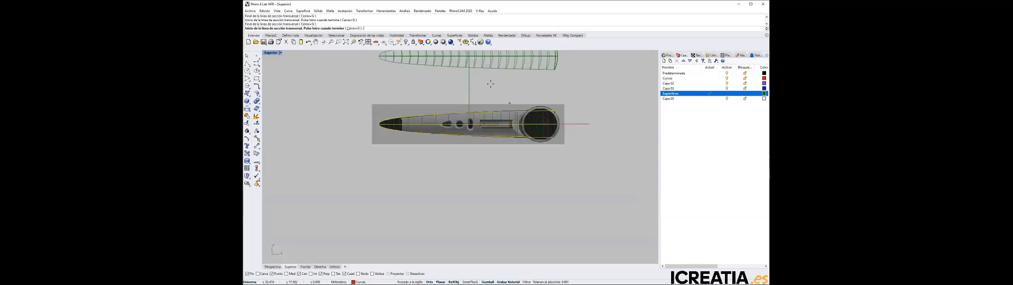
In the front view of the multi-viewport layout, add three cross-section profiles where the upper contour steps down beside the head
double_click(270, 53)
scroll(359, 87, "up", 6)
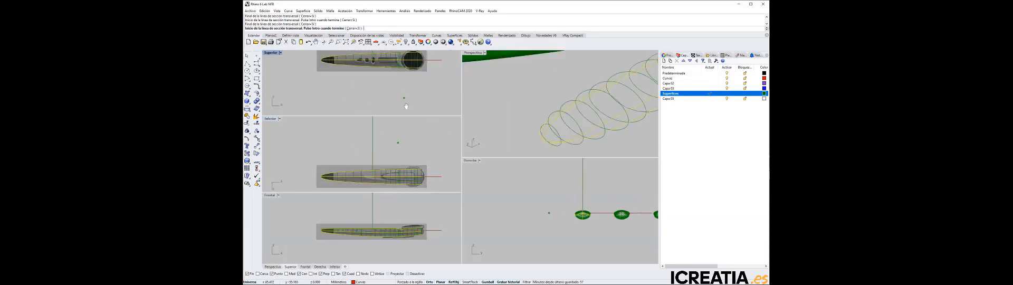
right_click_drag(405, 100, 406, 117)
scroll(403, 222, "up", 2)
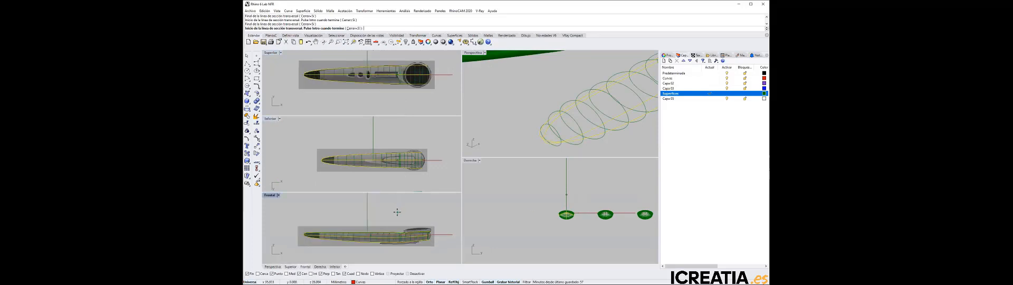
scroll(403, 224, "up", 8)
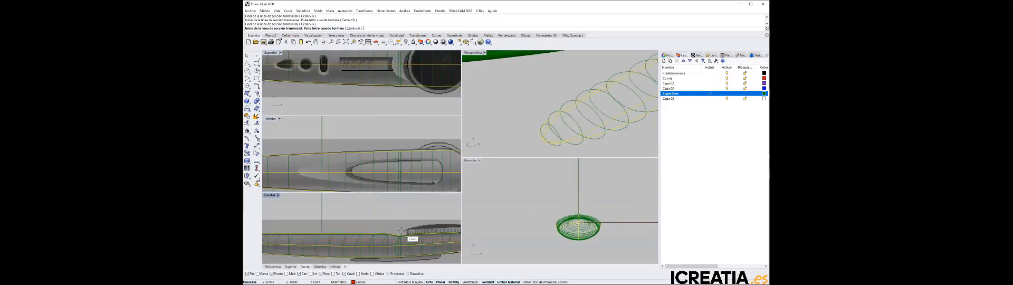
scroll(403, 227, "down", 4)
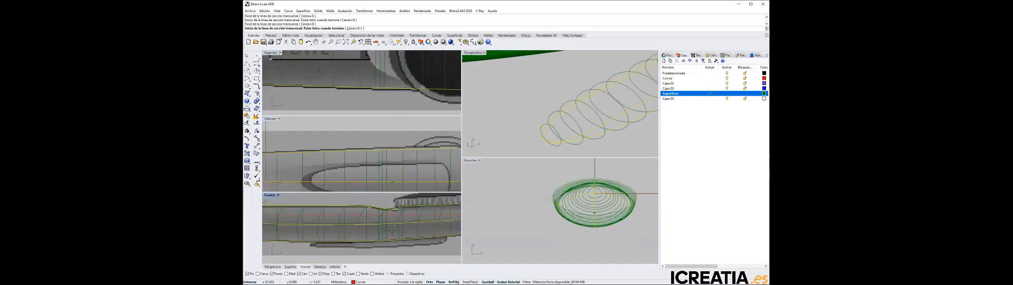
right_click_drag(404, 228, 403, 255)
right_click_drag(391, 225, 376, 198)
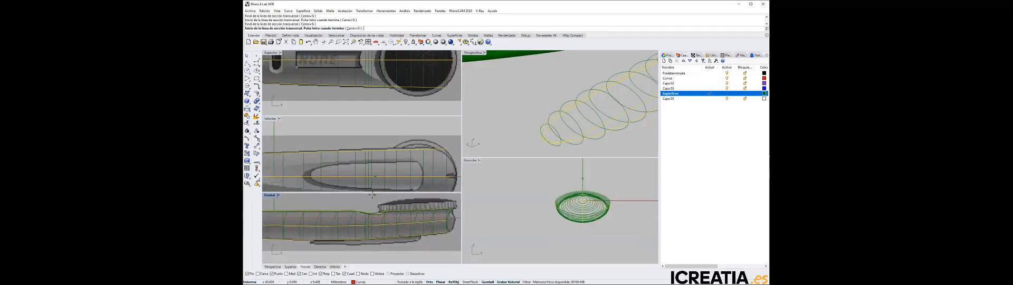
left_click(378, 196)
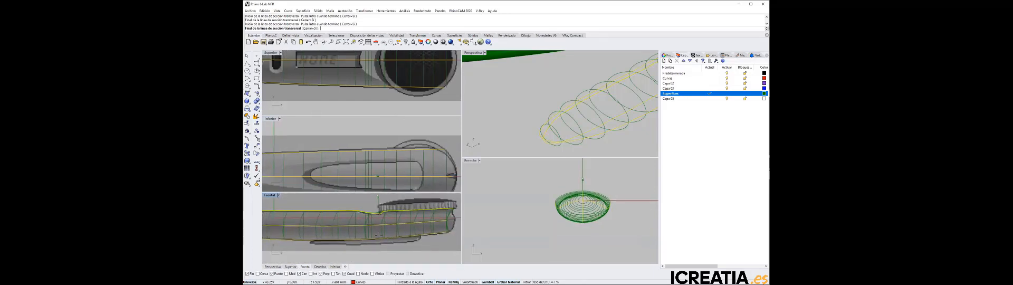
left_click(375, 260)
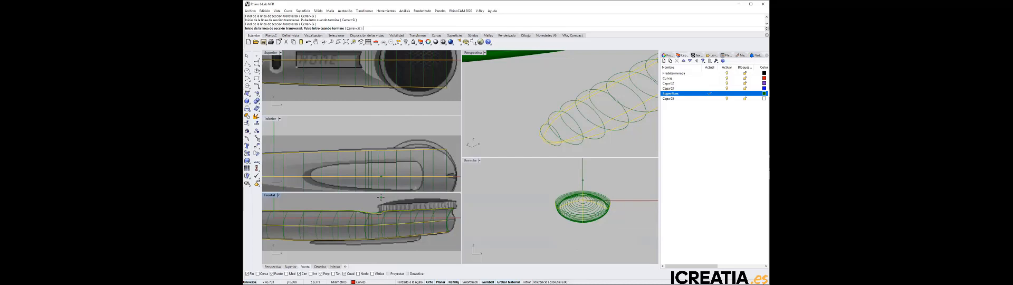
left_click(381, 196)
left_click(380, 262)
left_click(384, 255)
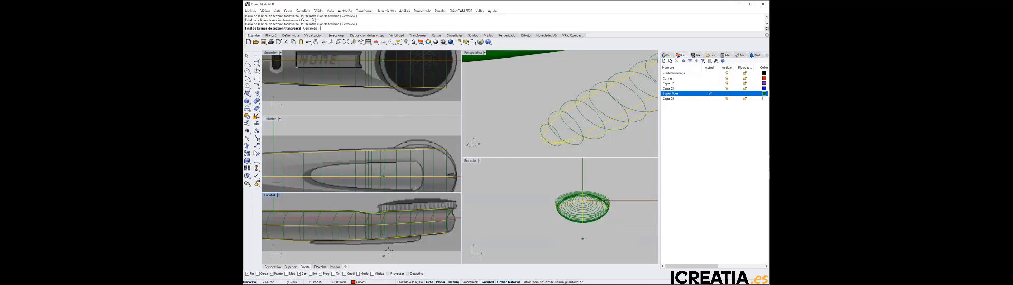
left_click(390, 200)
Finish the cross-section profiles command and inspect the generated profiles along the body curves in the perspective view
scroll(567, 123, "down", 5)
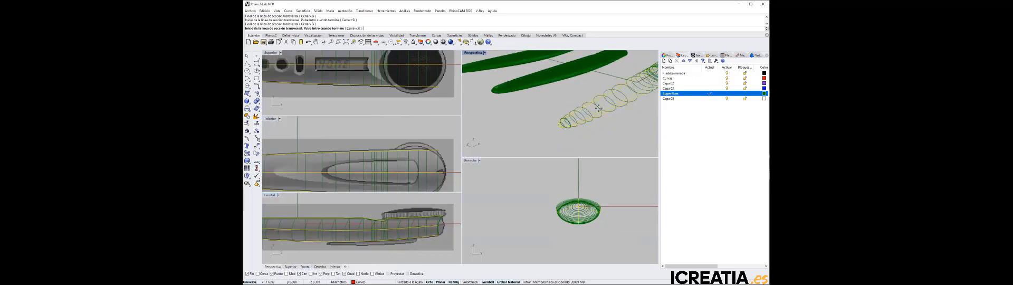
scroll(568, 122, "up", 5)
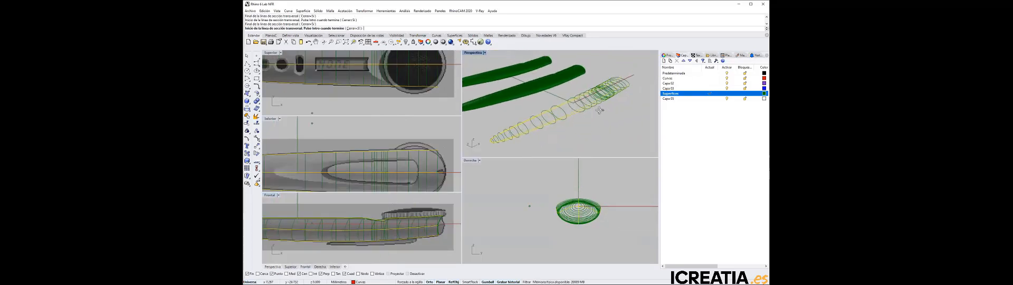
right_click(599, 76)
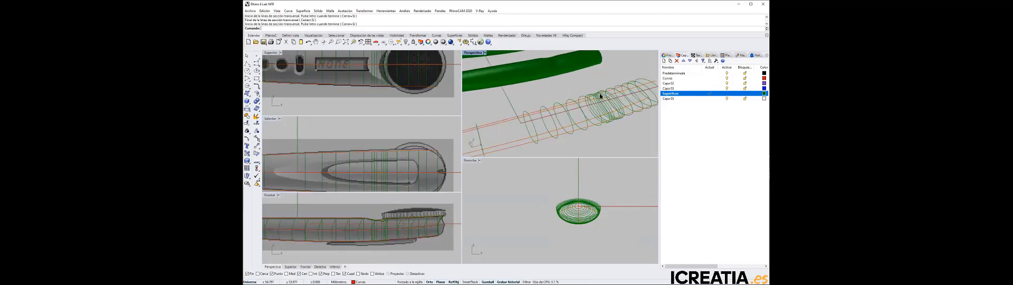
scroll(585, 87, "down", 2)
right_click_drag(543, 121, 573, 110)
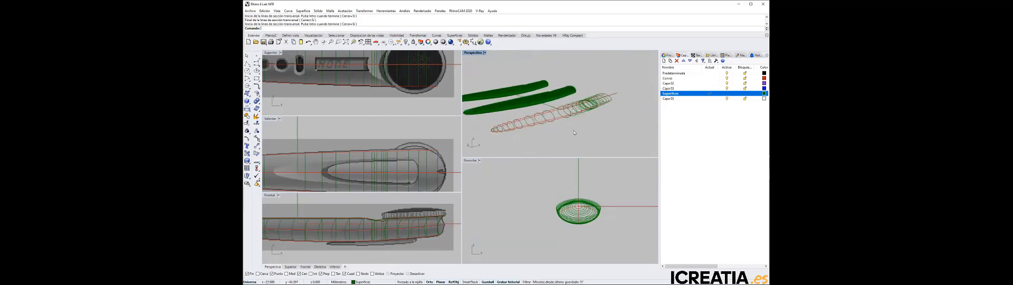
right_click_drag(574, 133, 505, 109)
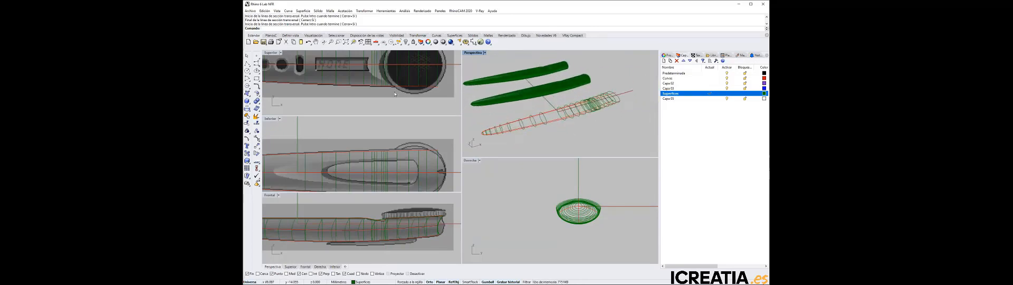
Create a curve-network surface from all the handset body curves and cross-section profiles, with position matching at the edge
scroll(394, 94, "down", 8)
left_click(298, 11)
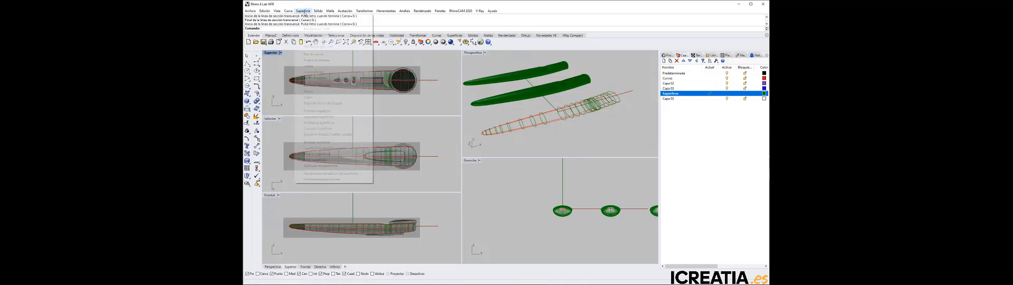
left_click(314, 54)
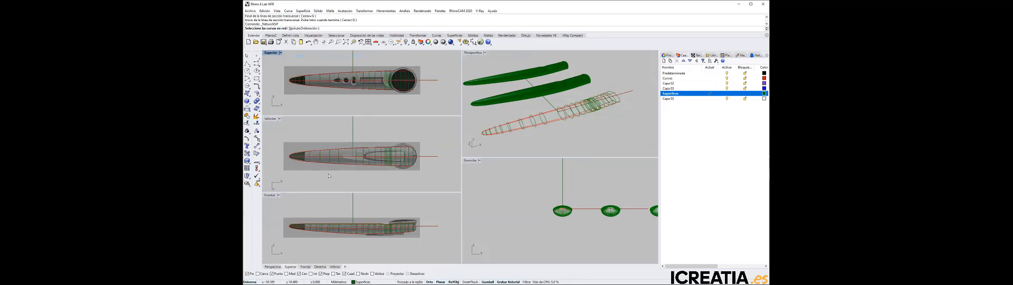
left_click_drag(280, 181, 438, 132)
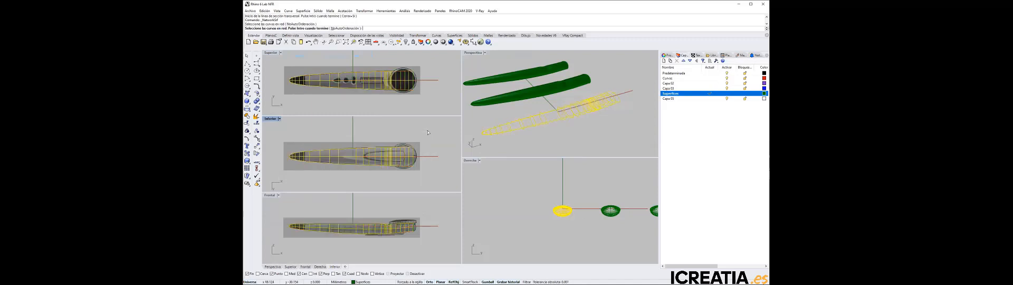
right_click(582, 134)
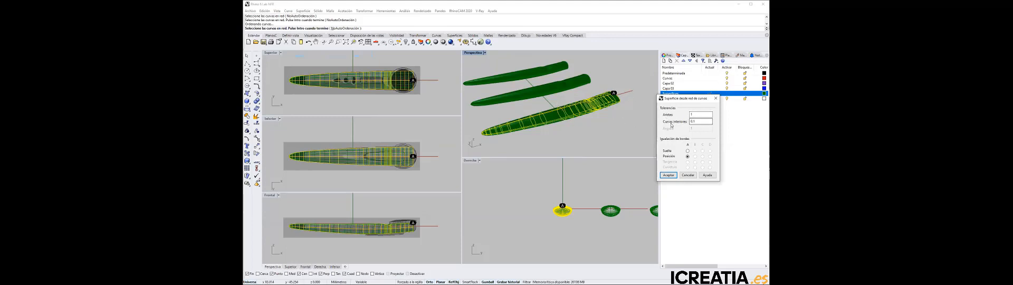
left_click(669, 175)
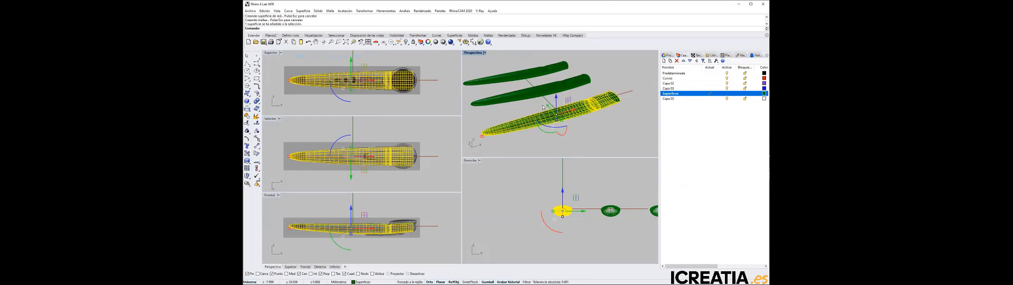
Move the new network surface sideways off its construction curves, accepting the history break, and maximize the perspective view
left_click_drag(548, 106, 568, 126)
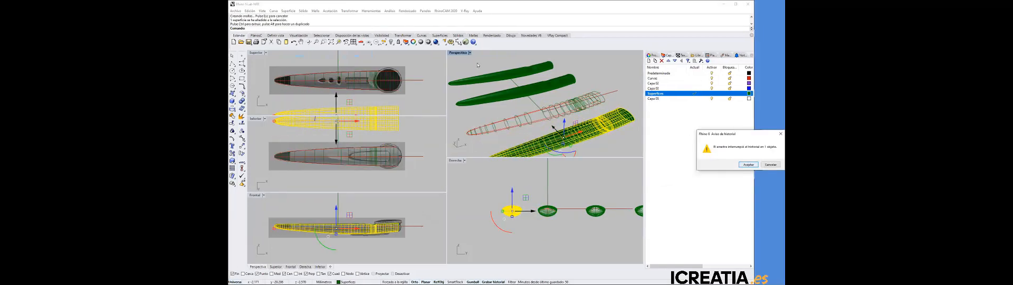
key("Return")
double_click(456, 53)
right_click_drag(533, 119, 447, 143)
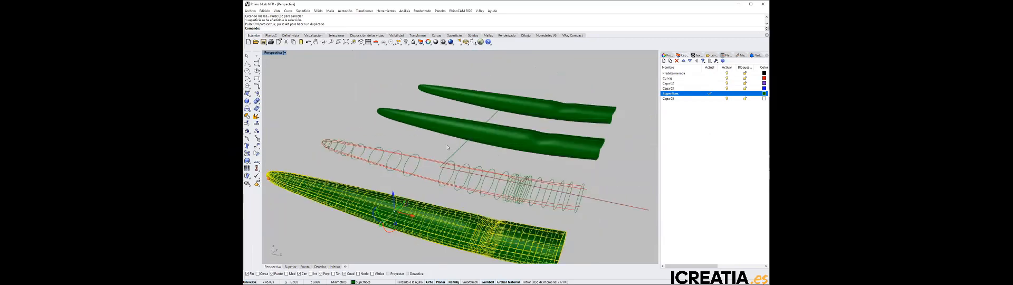
Compare the three body surfaces in perspective, examining the transition between the handle and the head up close
left_click(362, 114)
right_click_drag(362, 113, 480, 172)
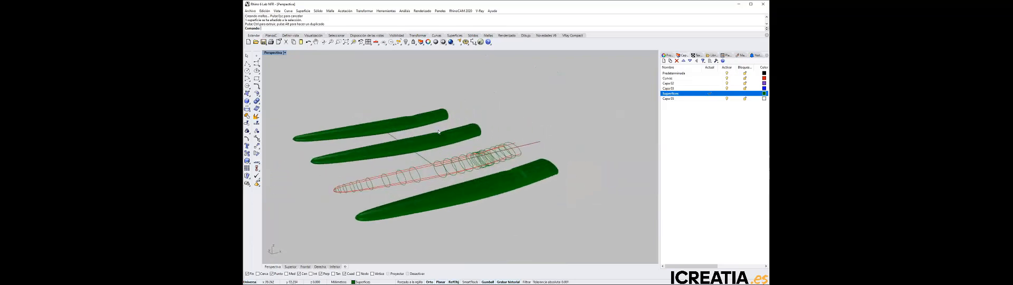
scroll(446, 133, "up", 6)
scroll(446, 134, "up", 4)
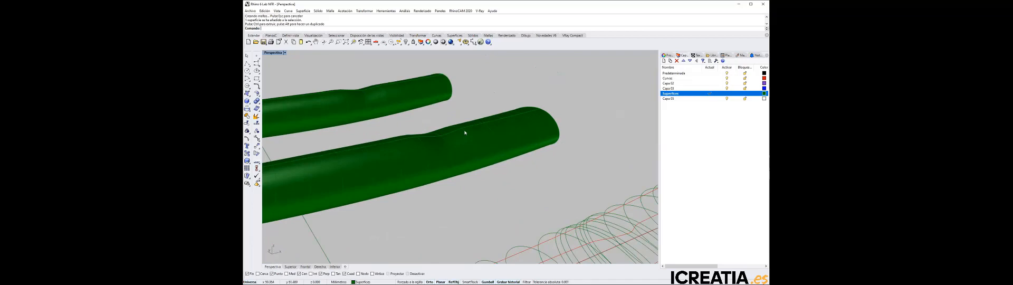
right_click_drag(476, 153, 439, 151)
scroll(513, 148, "up", 6)
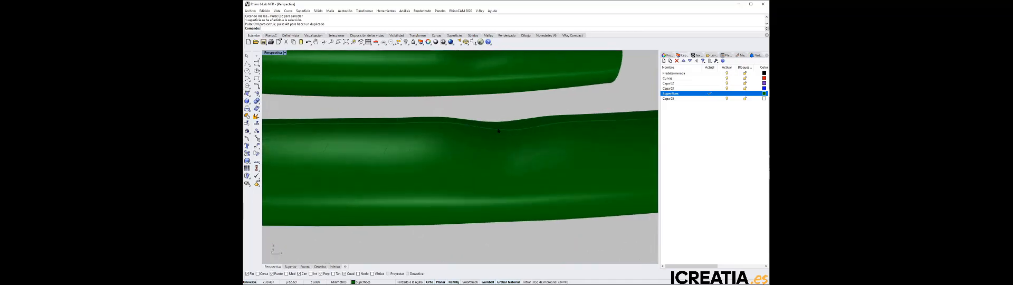
right_click_drag(540, 127, 504, 133)
scroll(504, 133, "down", 6)
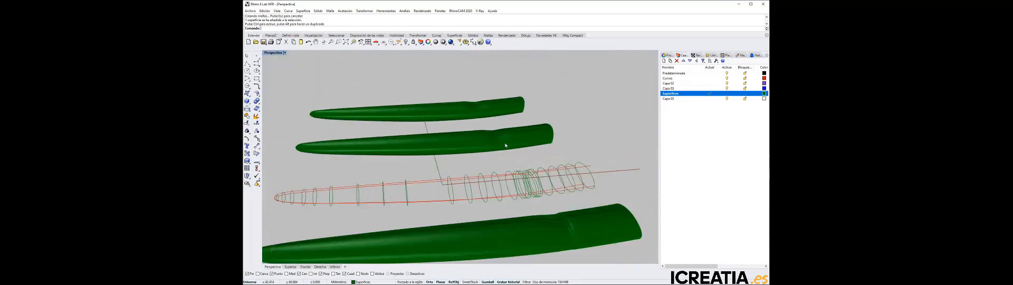
scroll(536, 194, "up", 8)
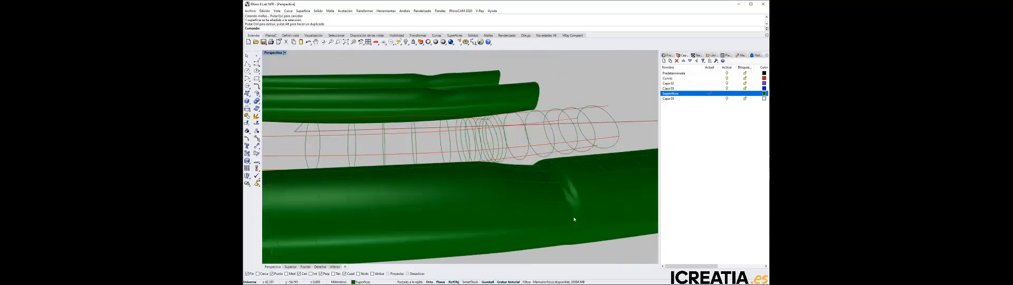
right_click_drag(574, 219, 587, 207)
scroll(512, 170, "down", 3)
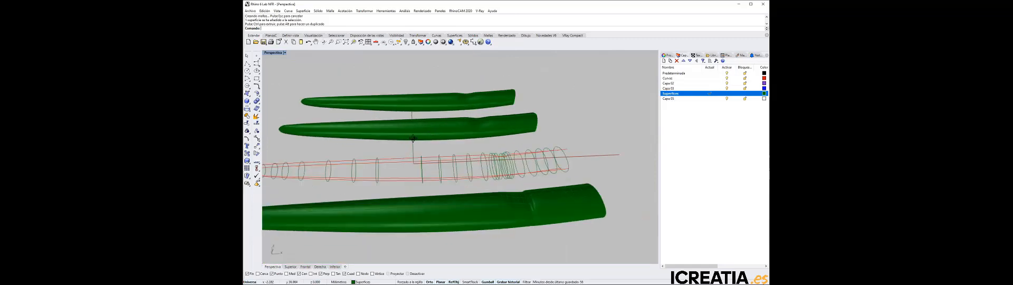
right_click_drag(413, 138, 541, 182)
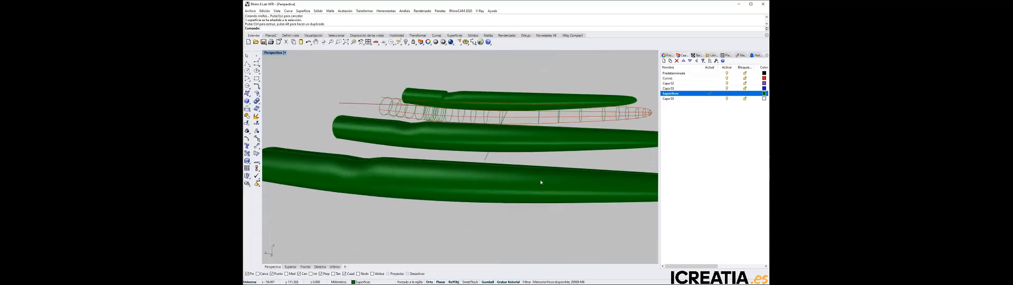
Show the control points of the outermost body surface nearest the viewer and return to the multi-viewport layout
left_click(541, 183)
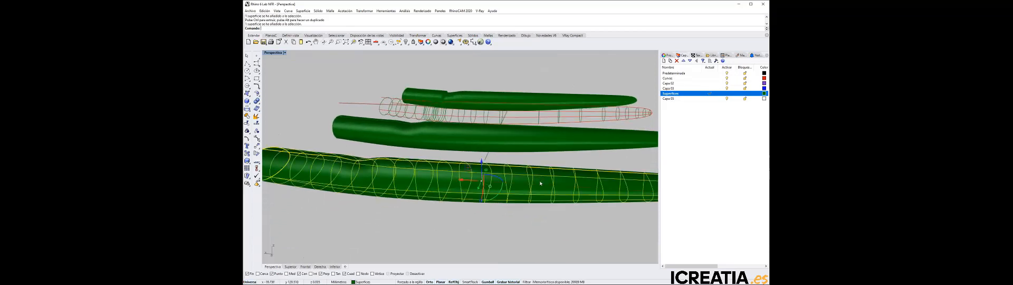
double_click(273, 52)
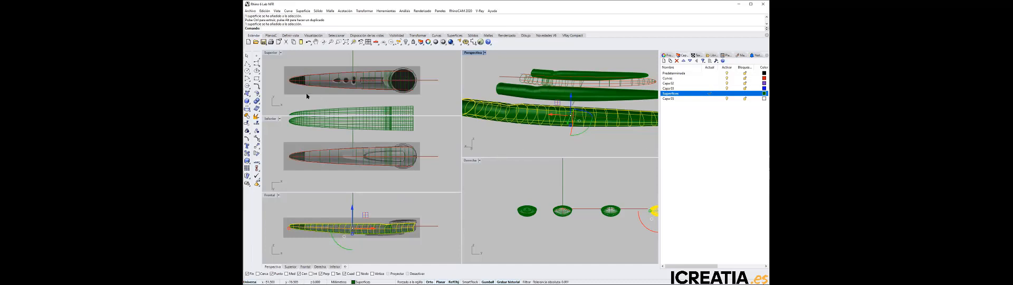
left_click(257, 146)
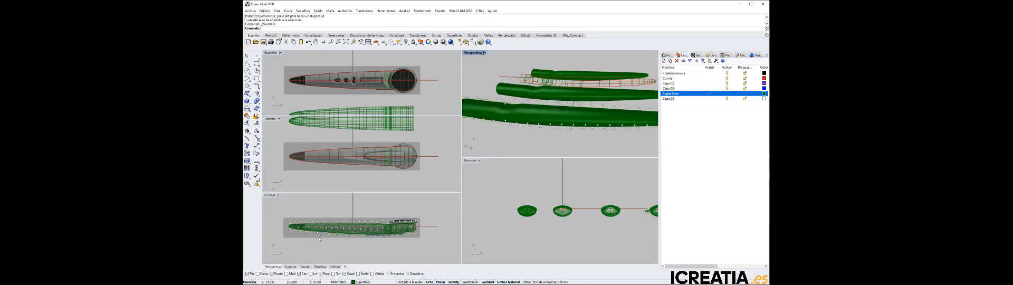
In the front view, select four control points along the underside of the body surface and move them down together
scroll(318, 241, "up", 6)
right_click_drag(334, 247, 343, 247)
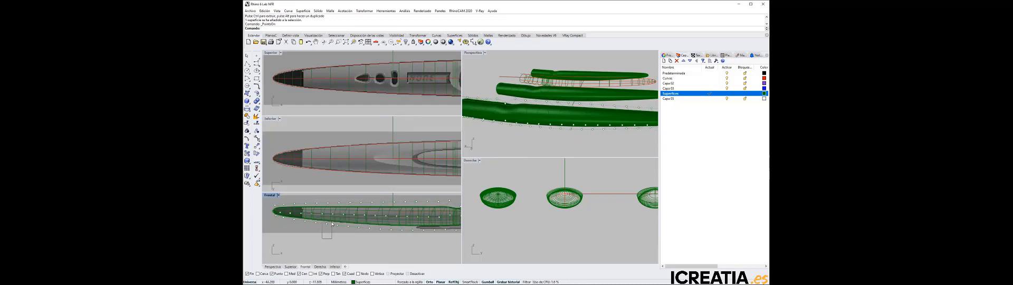
left_click(326, 224)
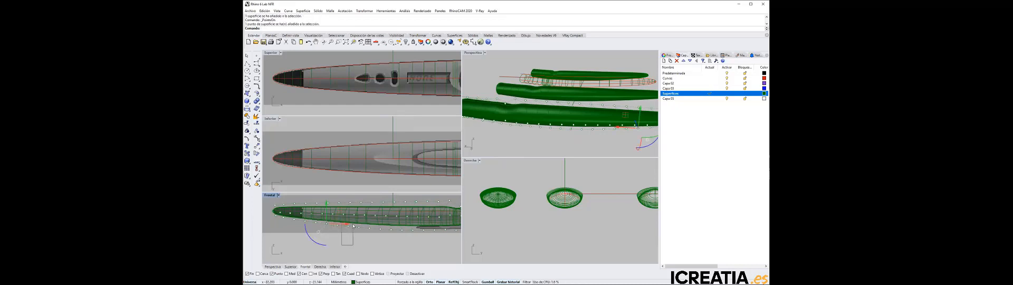
left_click(348, 226, "shift")
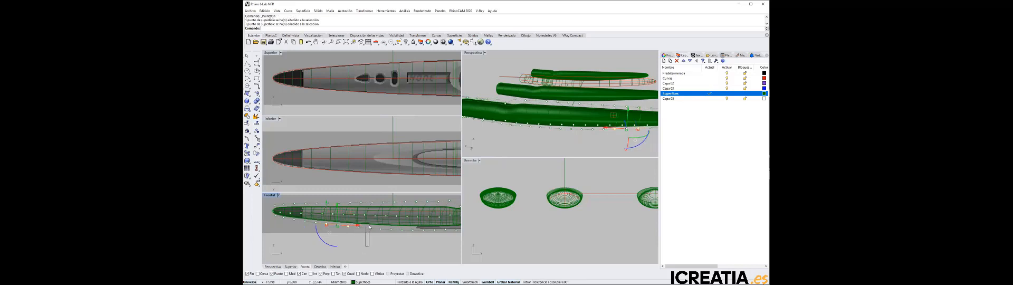
left_click(370, 227, "shift")
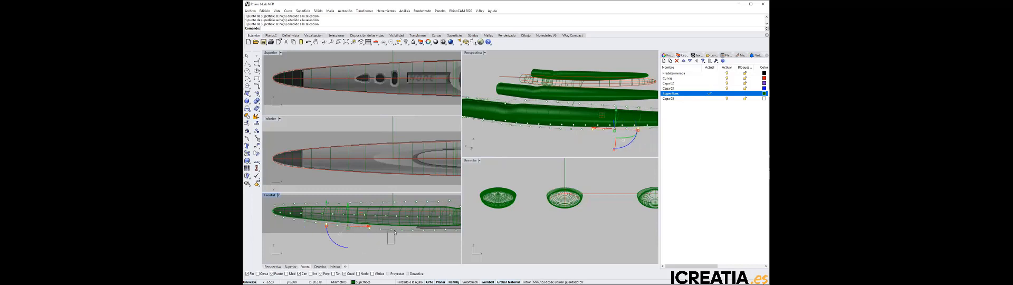
left_click(392, 229, "shift")
left_click_drag(359, 206, 361, 222)
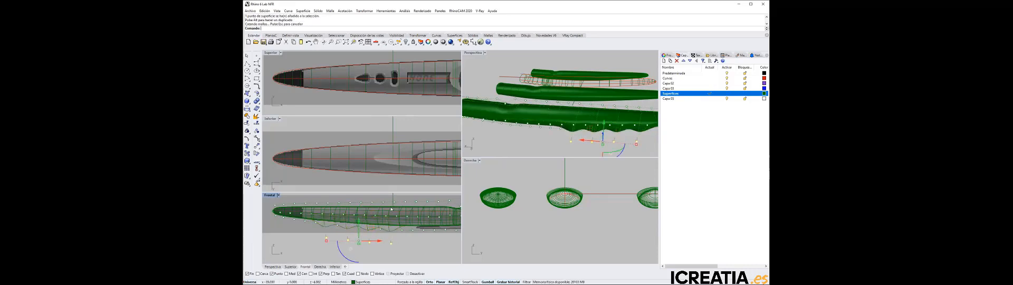
Examine the deformed underside in the maximized perspective view and turn off the surface's control points
double_click(473, 53)
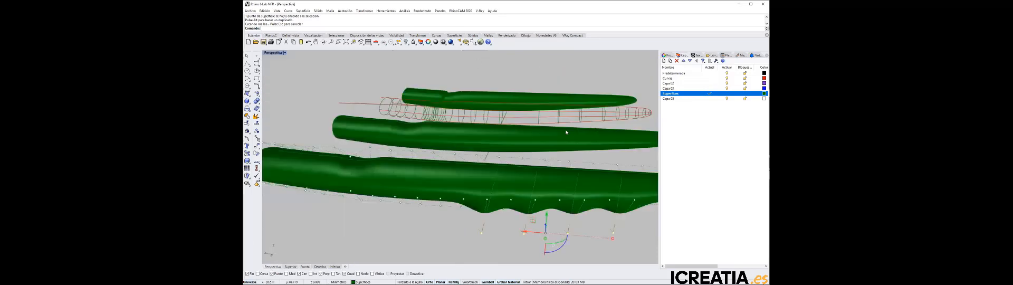
right_click_drag(496, 129, 509, 138)
scroll(509, 138, "down", 5)
left_click(452, 167)
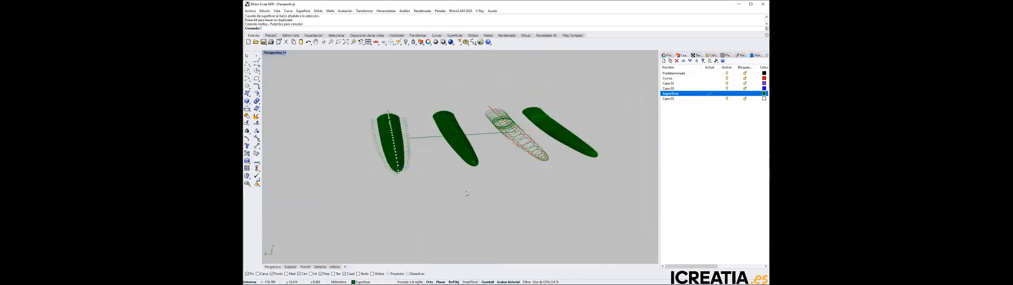
right_click_drag(466, 191, 452, 193)
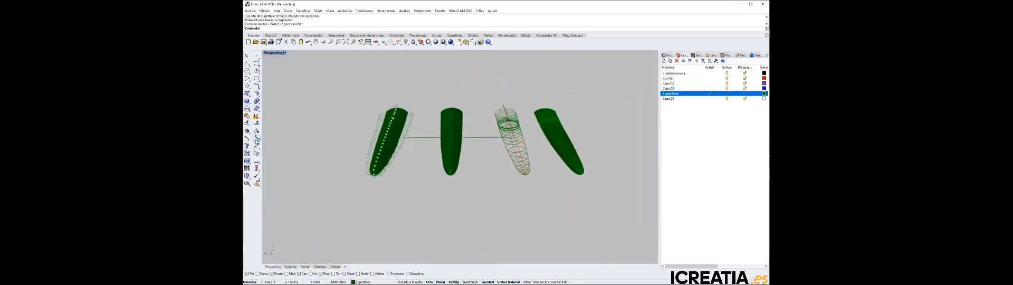
left_click(257, 138)
right_click(257, 139)
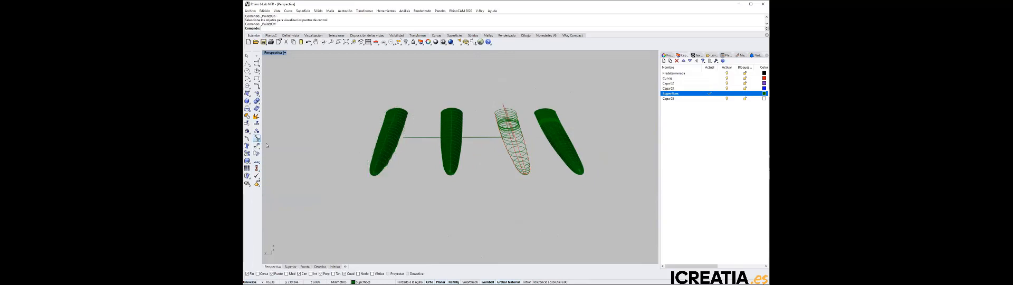
Select all the body curves and cross-section profiles between the surfaces and hide them
right_click_drag(454, 209, 475, 219)
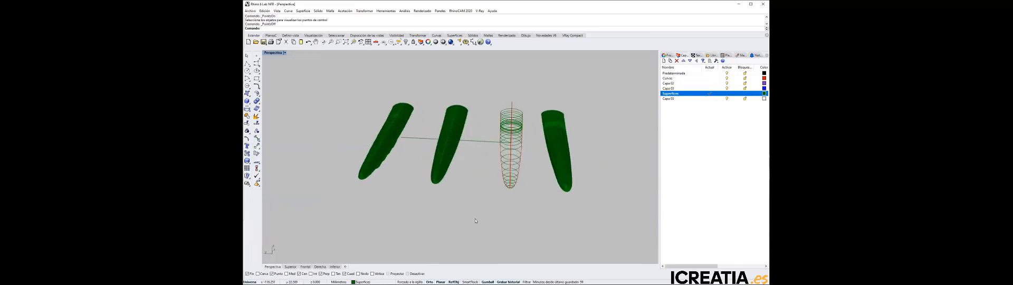
left_click_drag(480, 217, 526, 75)
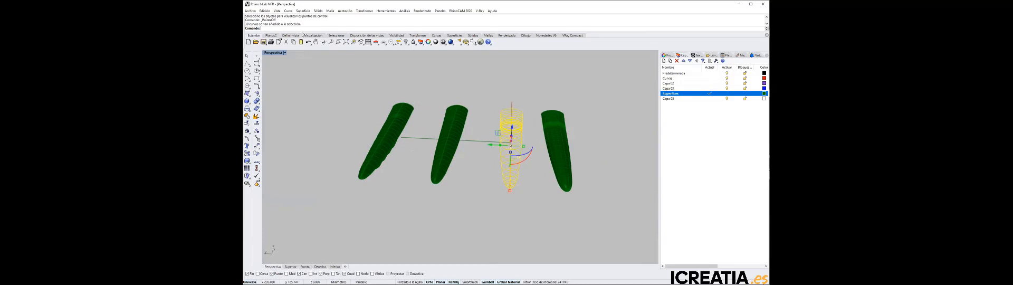
left_click(406, 42)
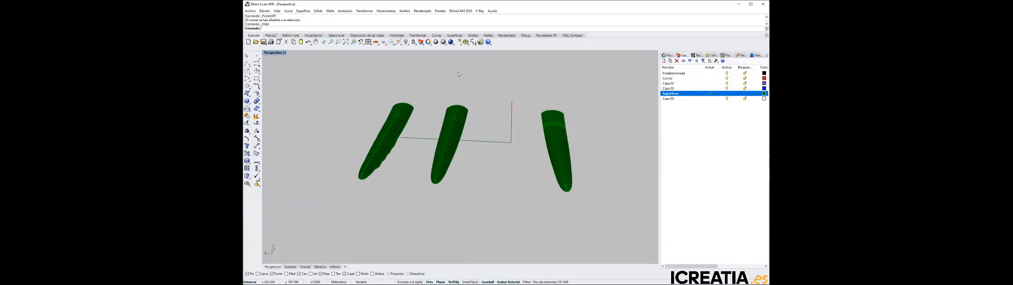